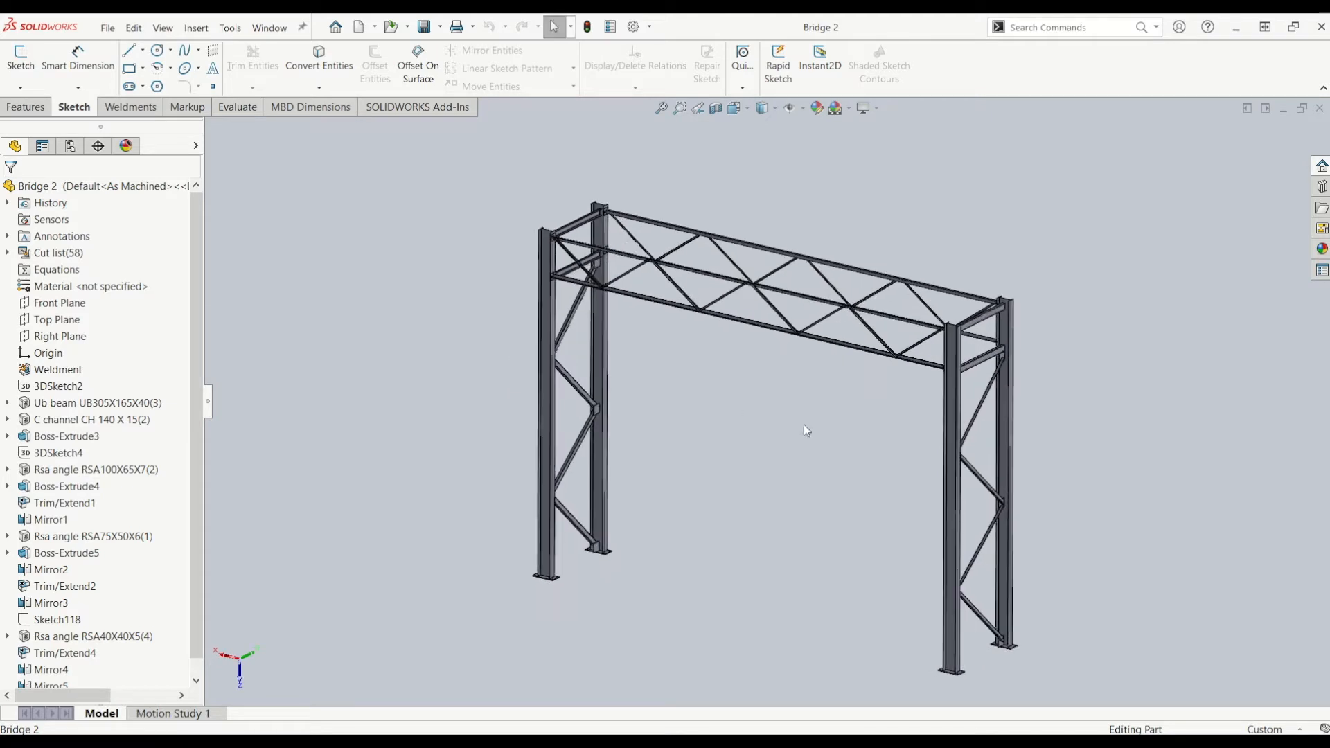
Step: Examine the overall bridge frame, its columns and the horizontal trusses from several angles
scroll(859, 454, "up", 3)
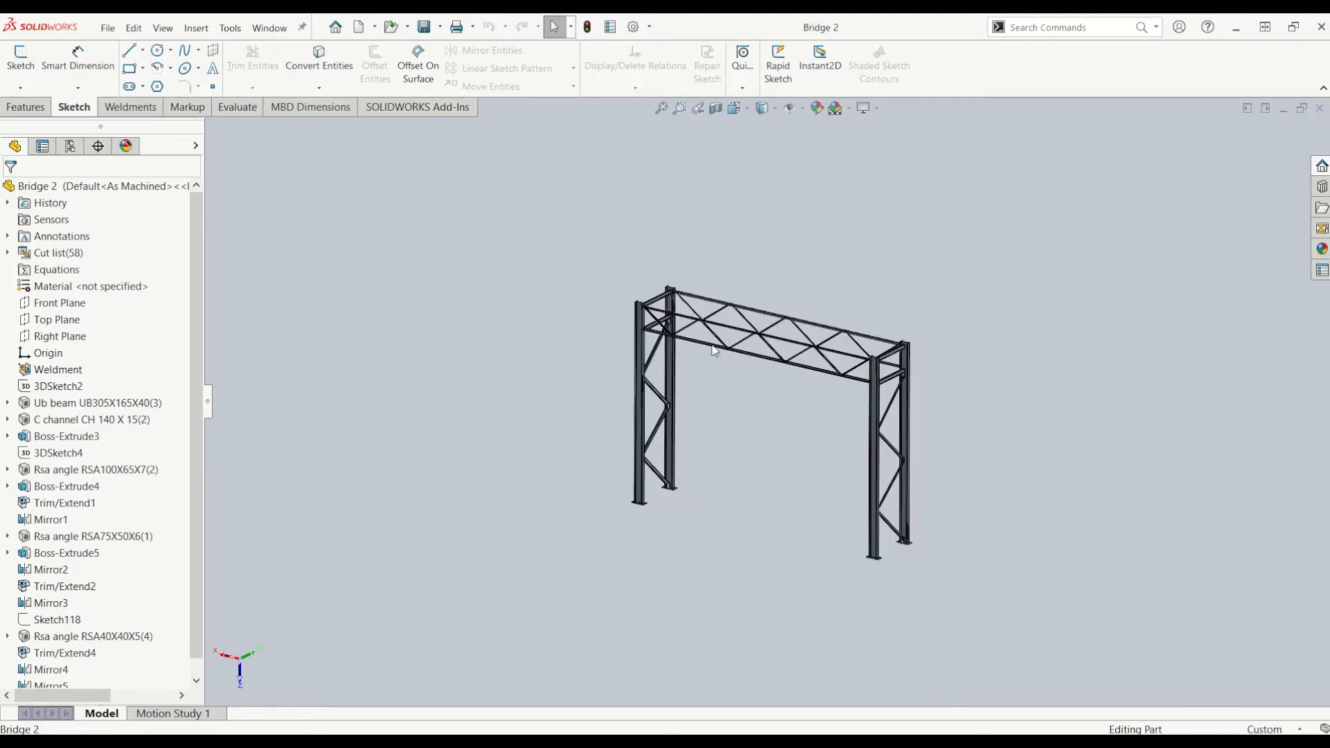
scroll(714, 352, "down", 4)
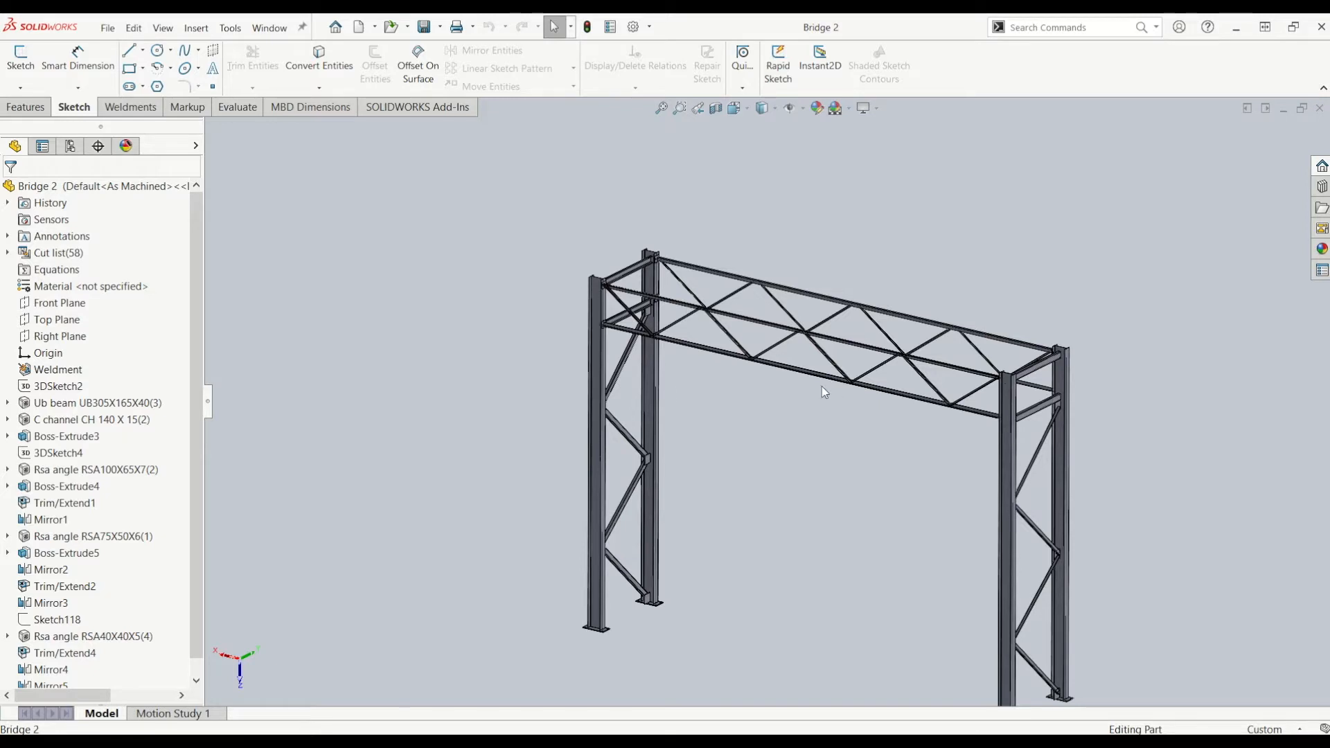
middle_click_drag(821, 386, 777, 397)
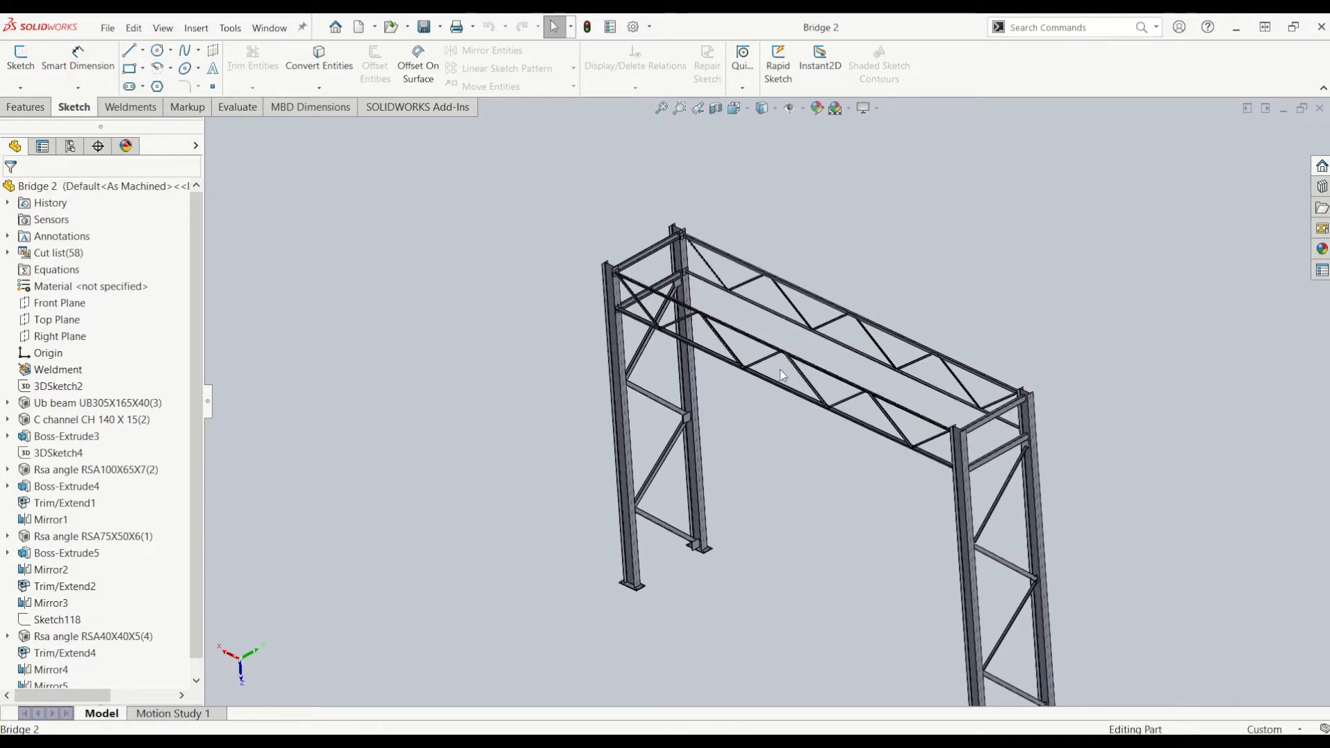
middle_click_drag(761, 484, 722, 409)
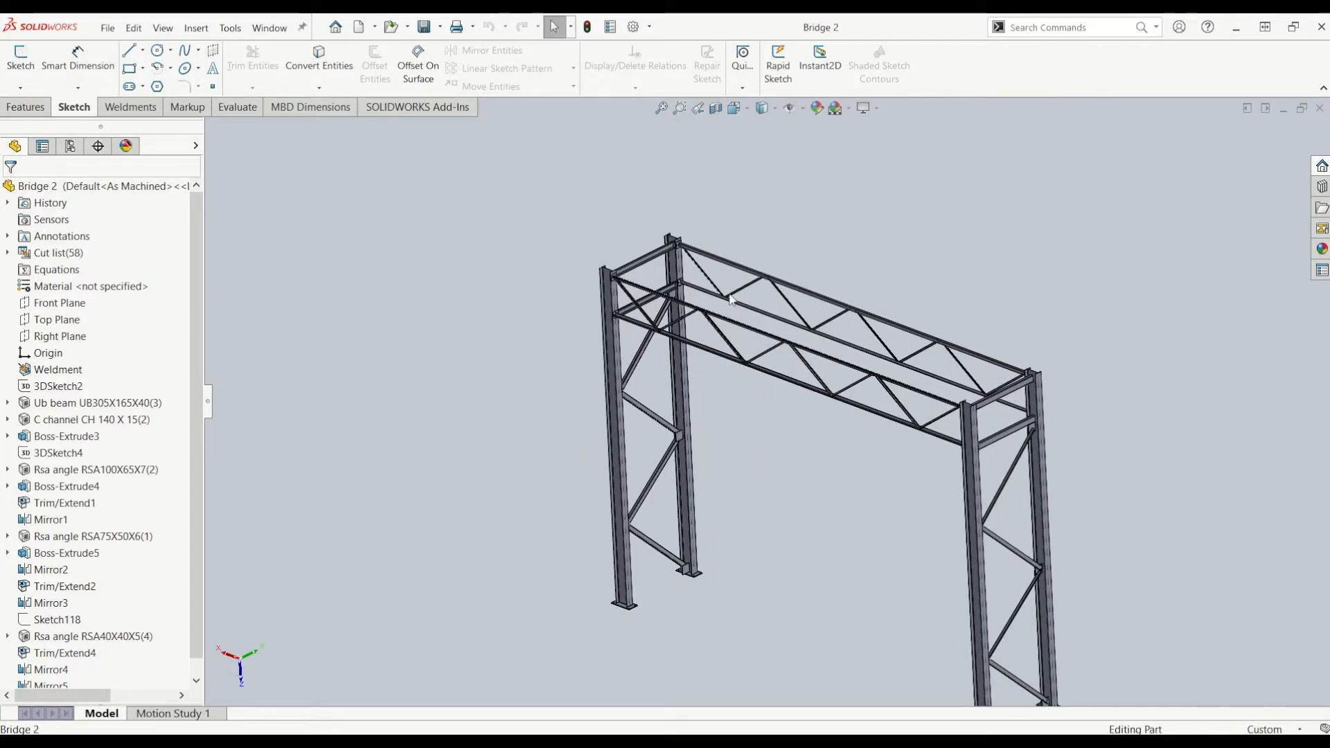
scroll(876, 496, "up", 4)
scroll(842, 481, "down", 3)
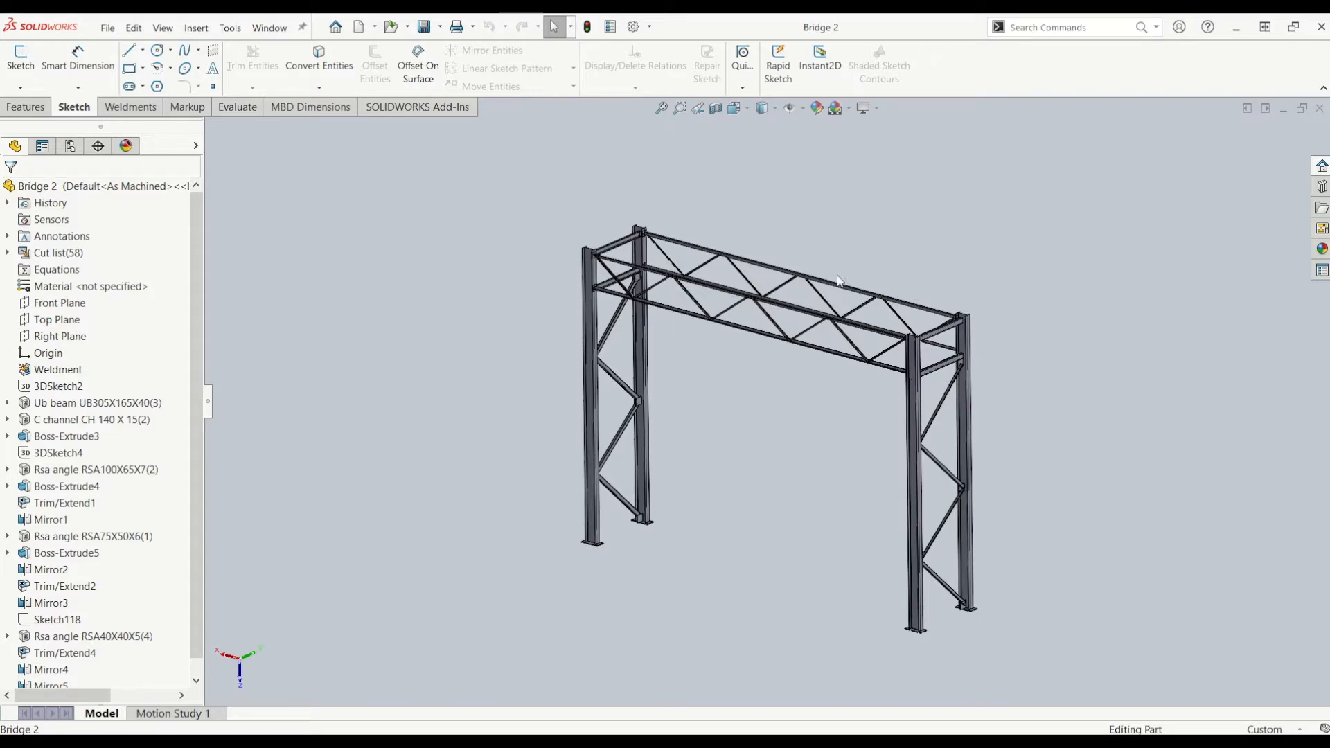
middle_click_drag(734, 390, 738, 424)
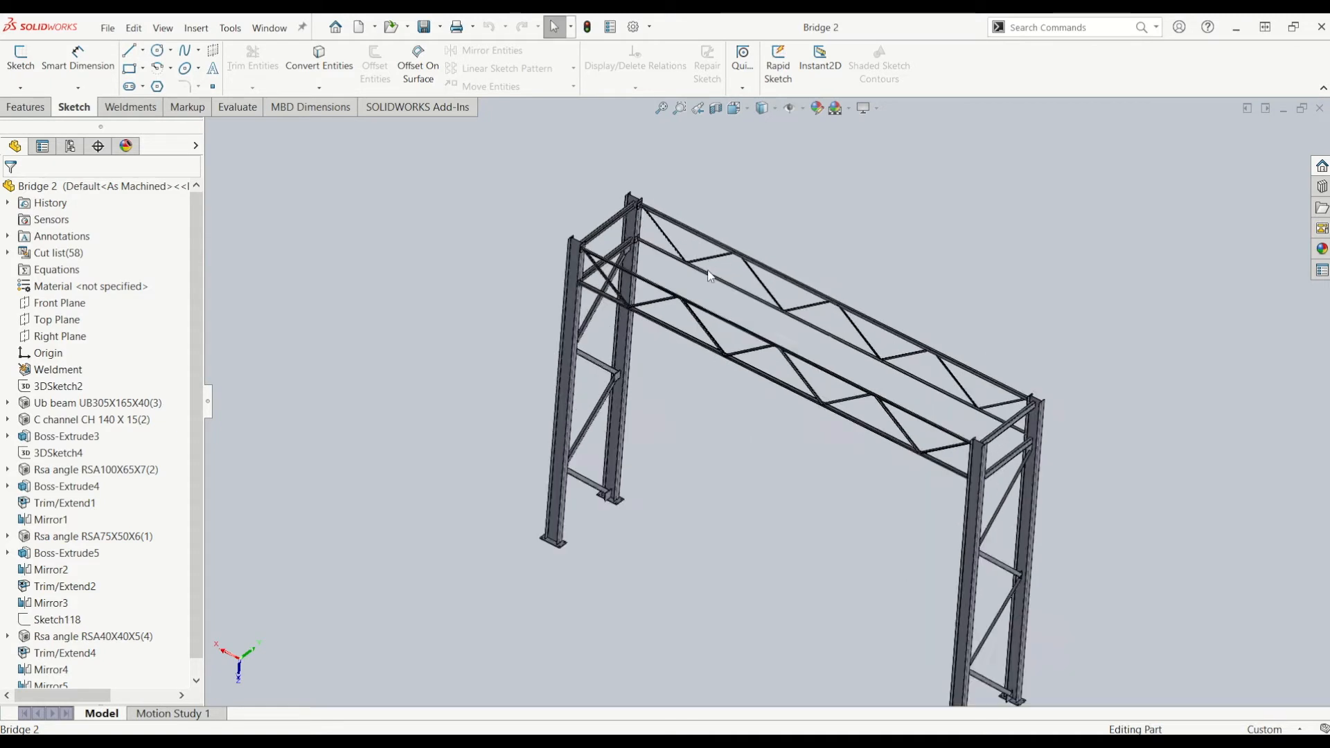
scroll(619, 316, "down", 3)
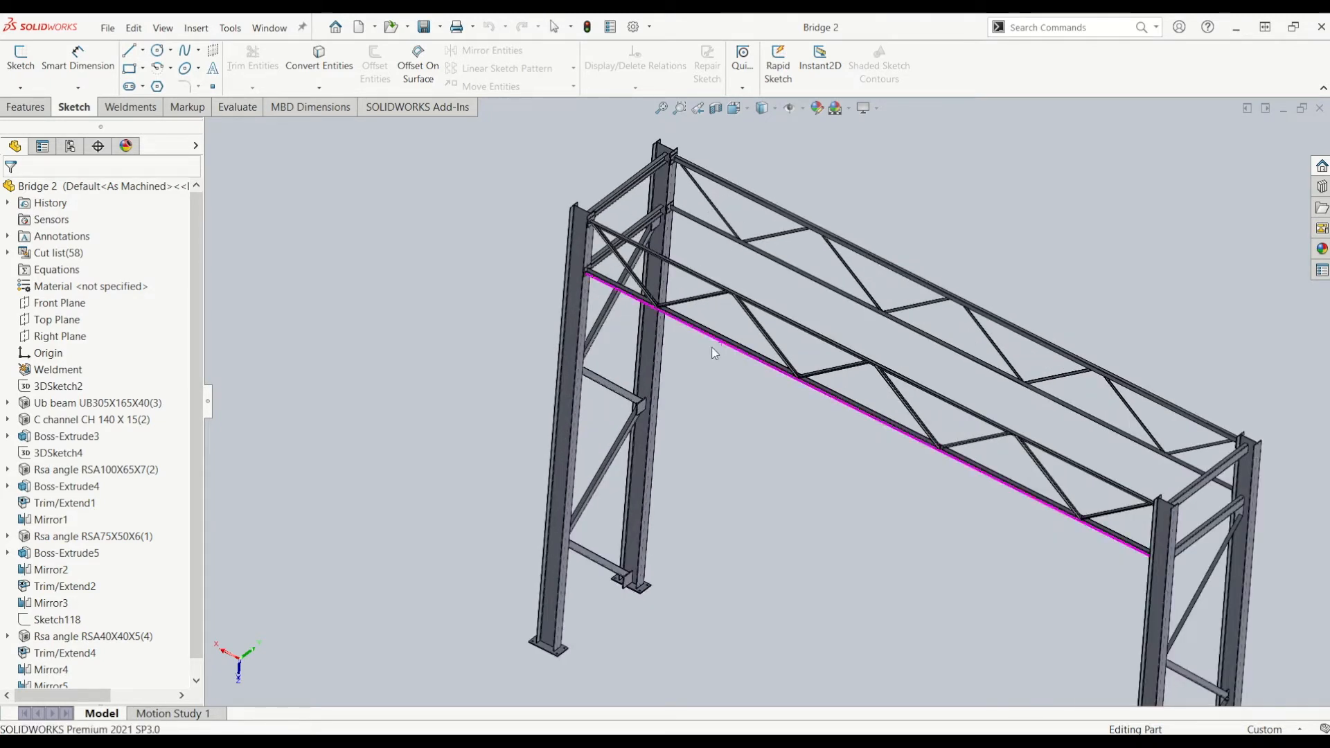
Step: Inspect the column bracing plate and the nodes where the truss diagonals meet the chord angles
left_click(601, 322)
scroll(638, 385, "down", 5)
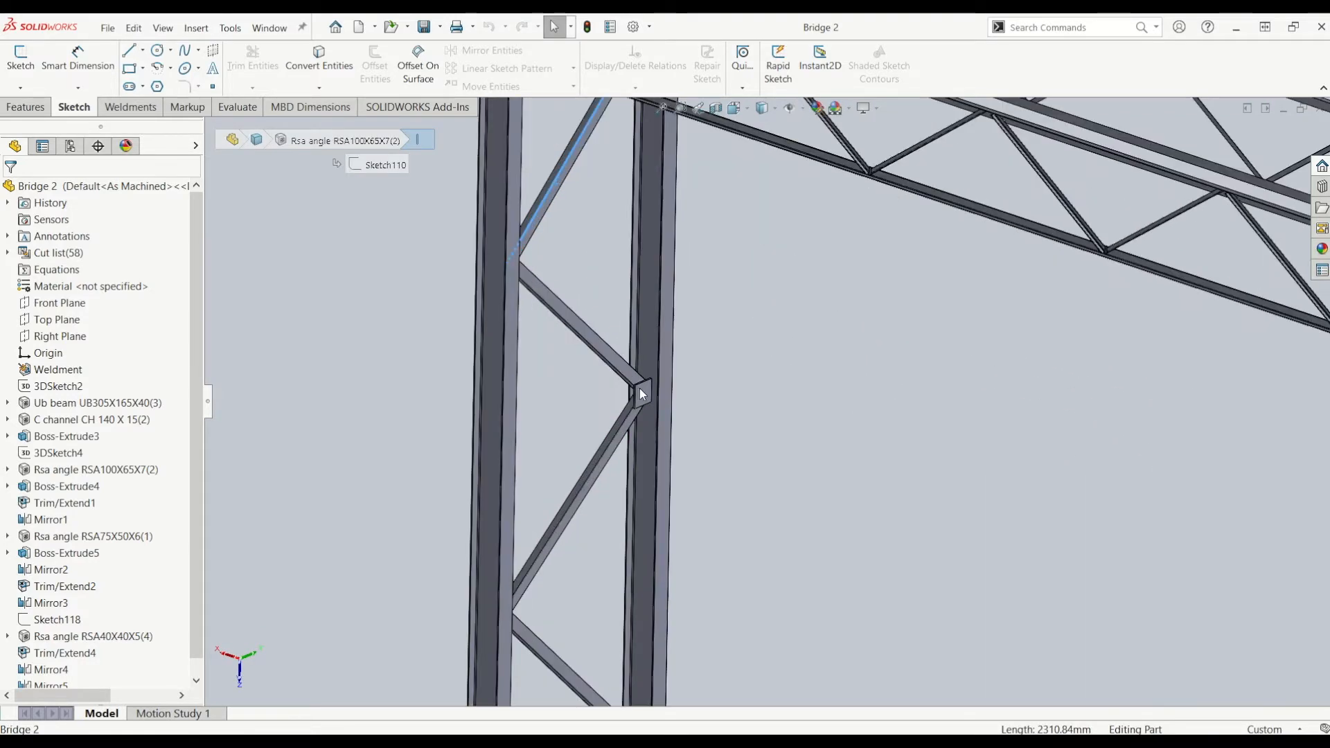
left_click(645, 394)
scroll(662, 413, "up", 8)
left_click(787, 471)
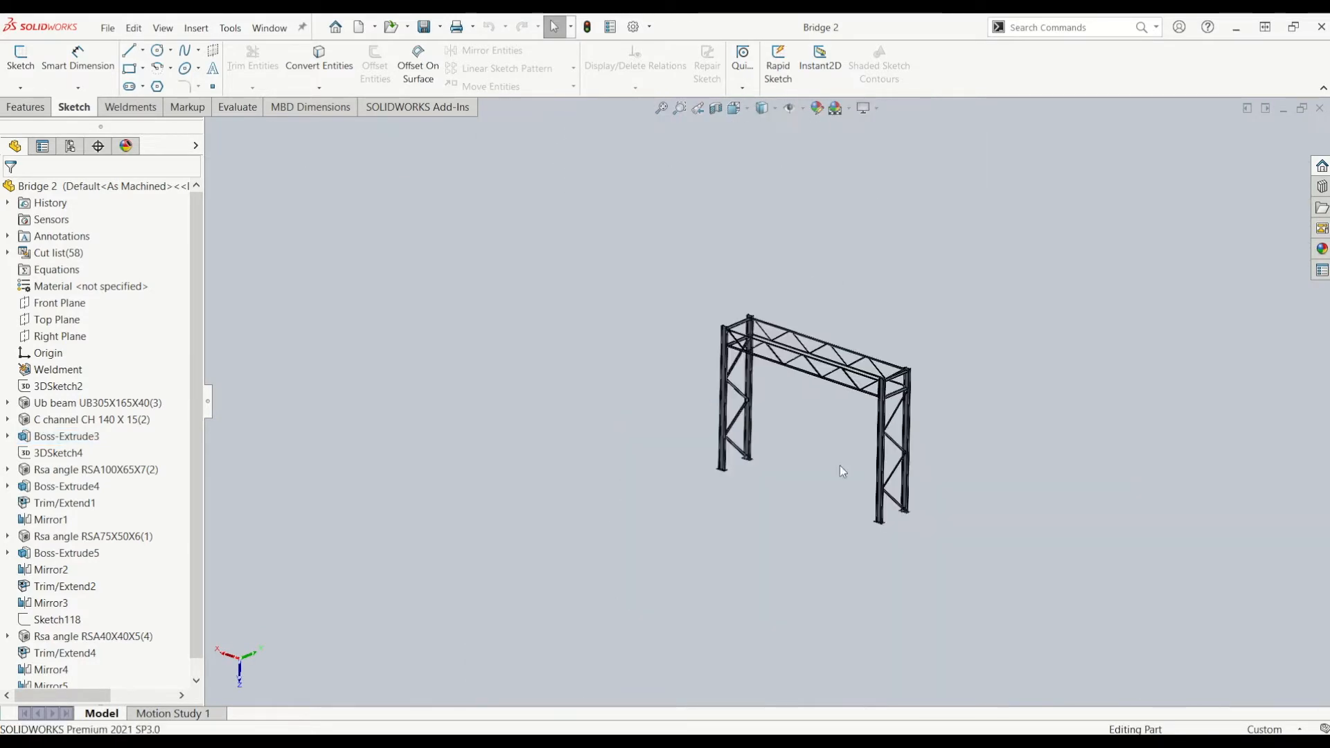
scroll(780, 314, "down", 8)
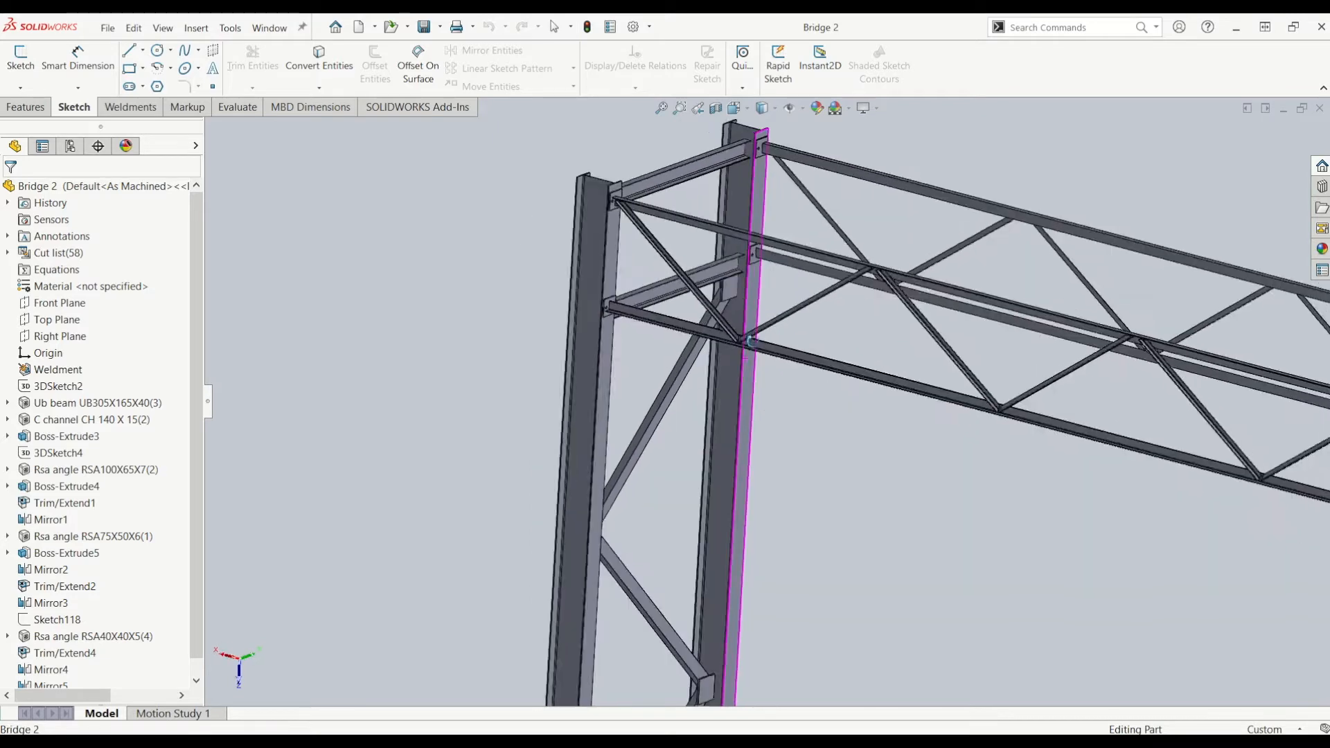
scroll(751, 340, "up", 5)
scroll(843, 262, "down", 8)
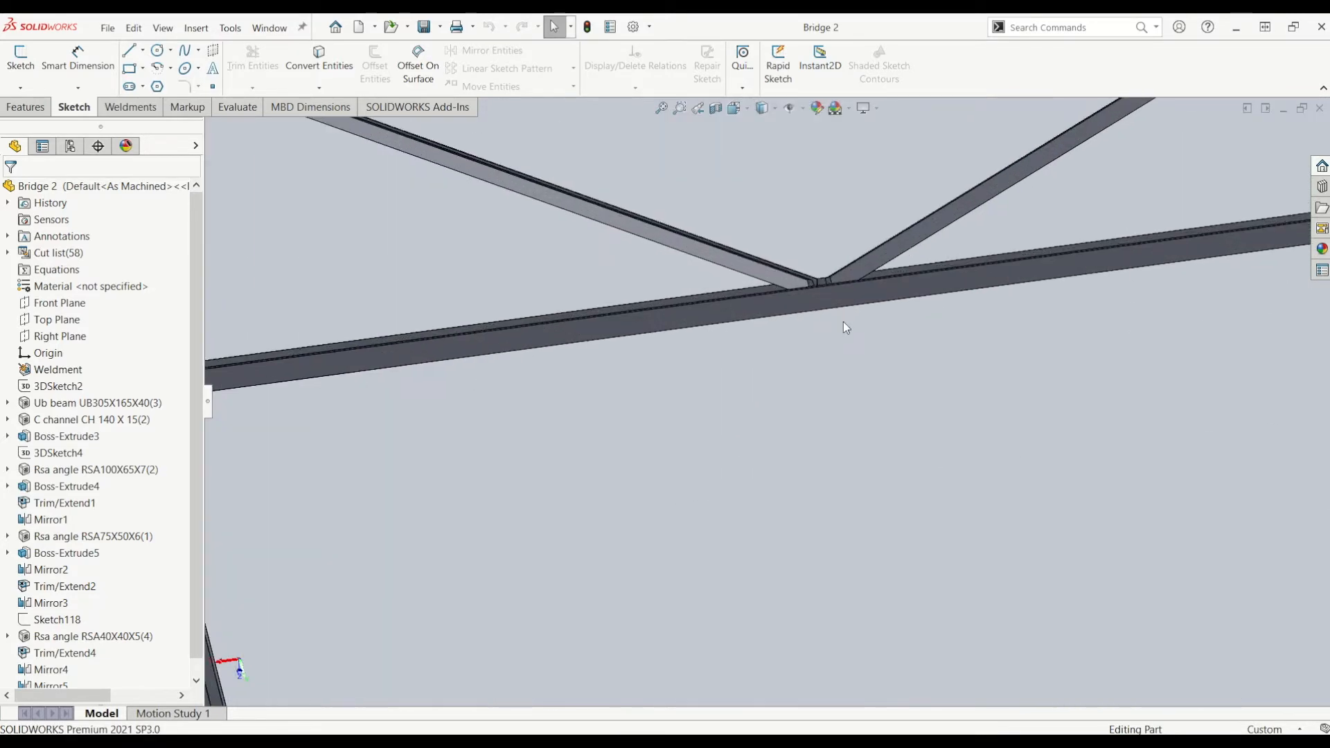
scroll(762, 319, "up", 5)
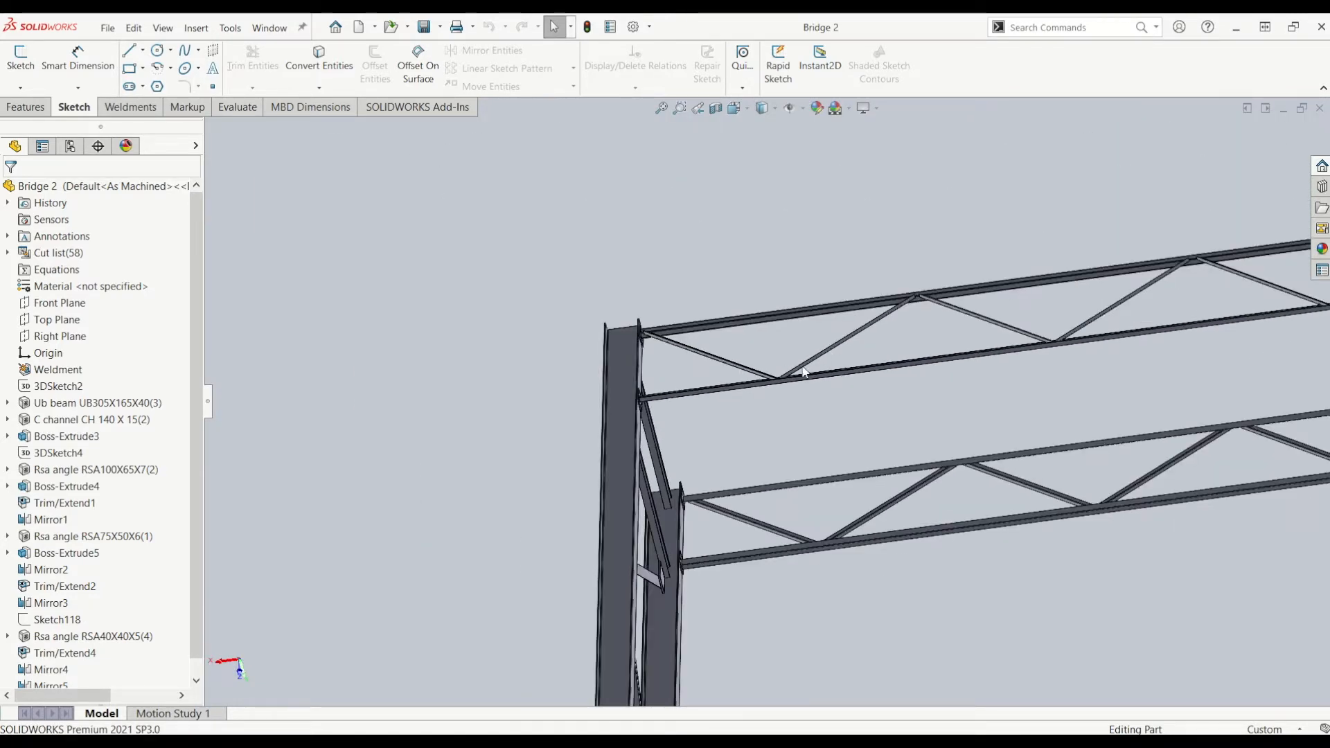
middle_click_drag(932, 305, 778, 375)
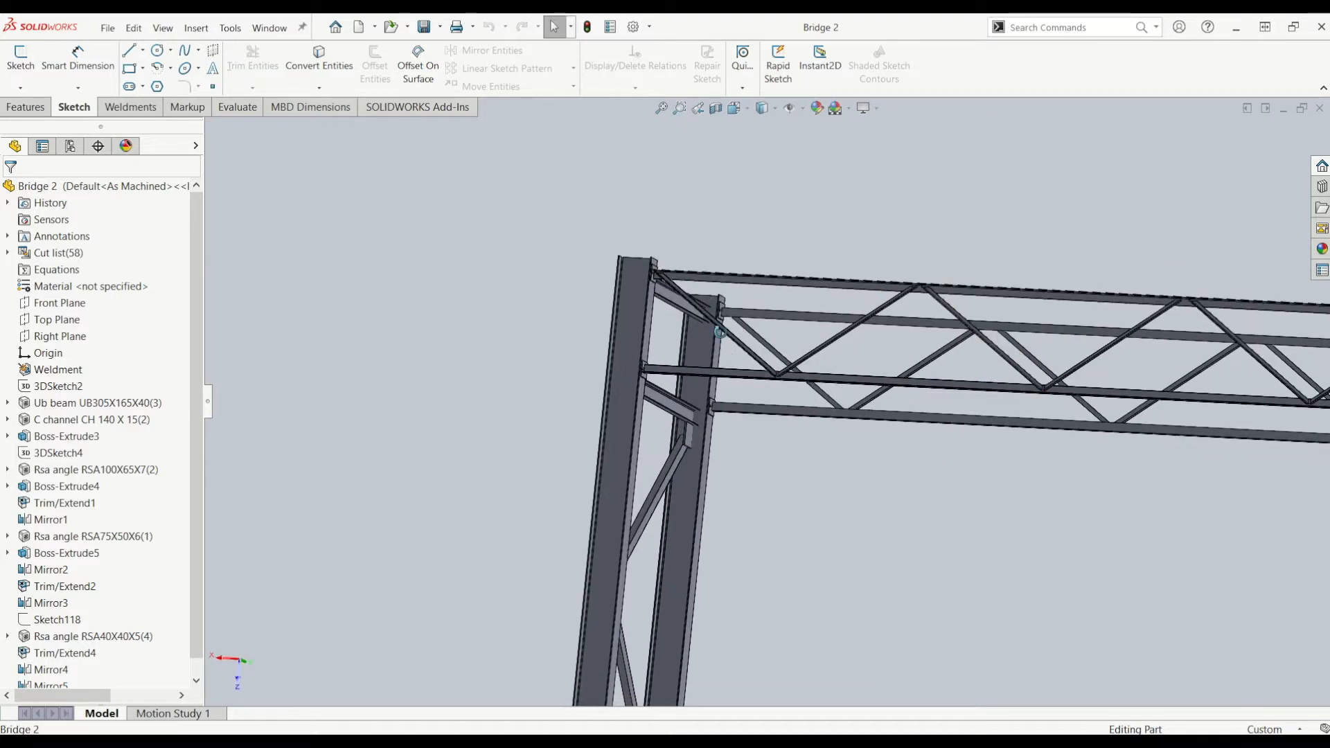
middle_click_drag(720, 332, 707, 390)
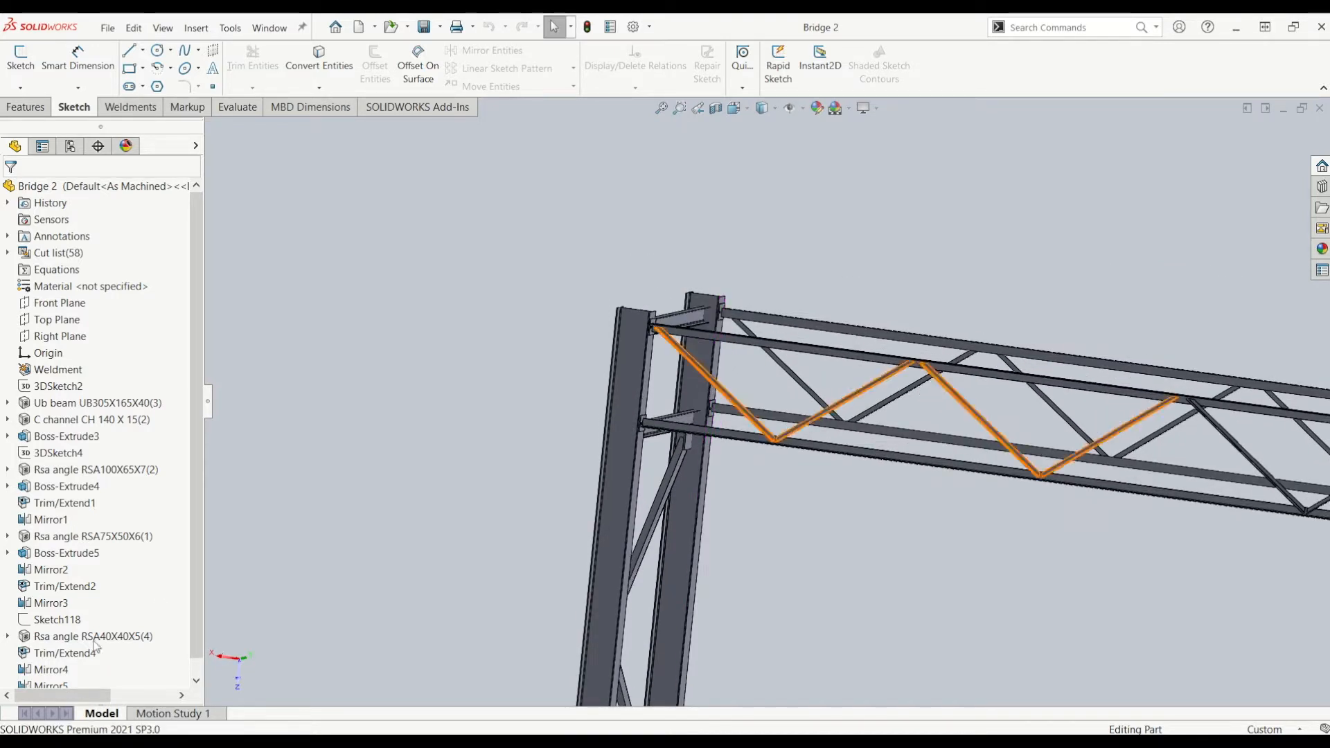
Step: Edit Sketch118 and draw a vertical line from the diagonals' vertex nearest the column to the opposite chord
left_click(58, 619)
right_click(59, 617)
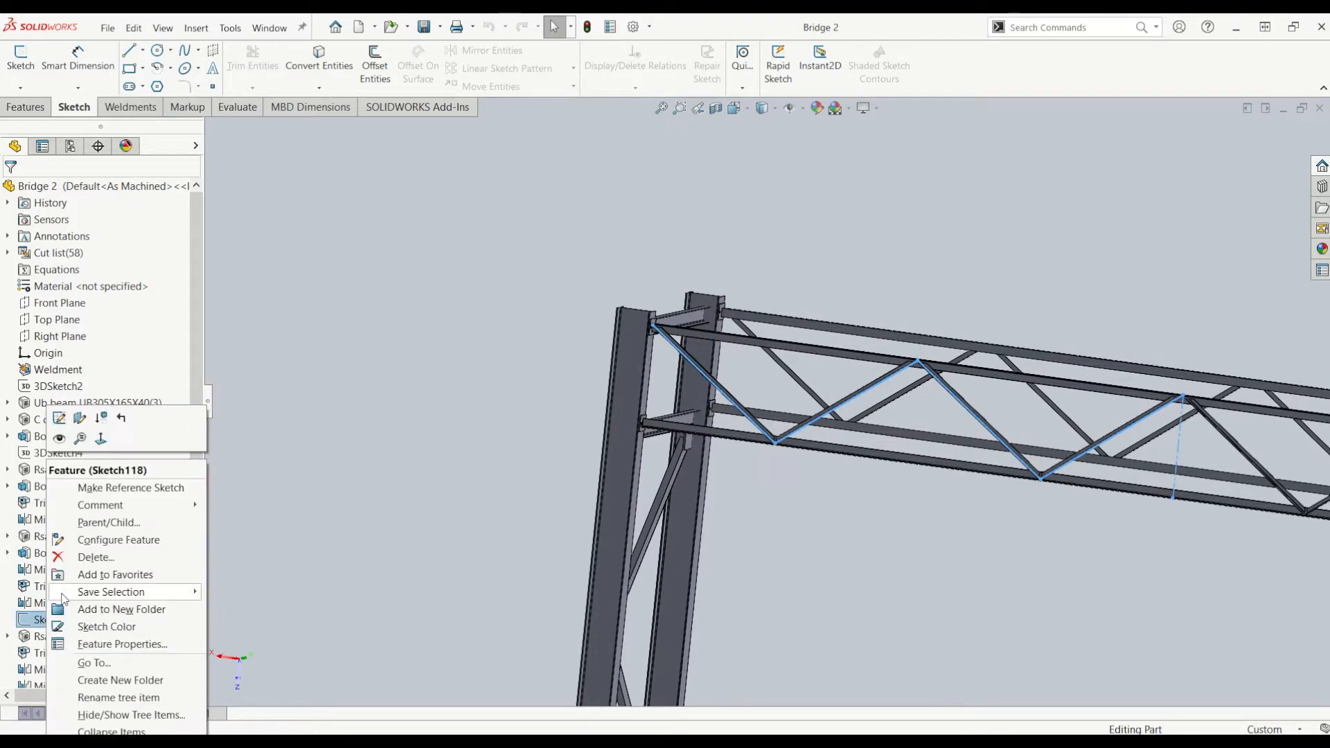
left_click(59, 419)
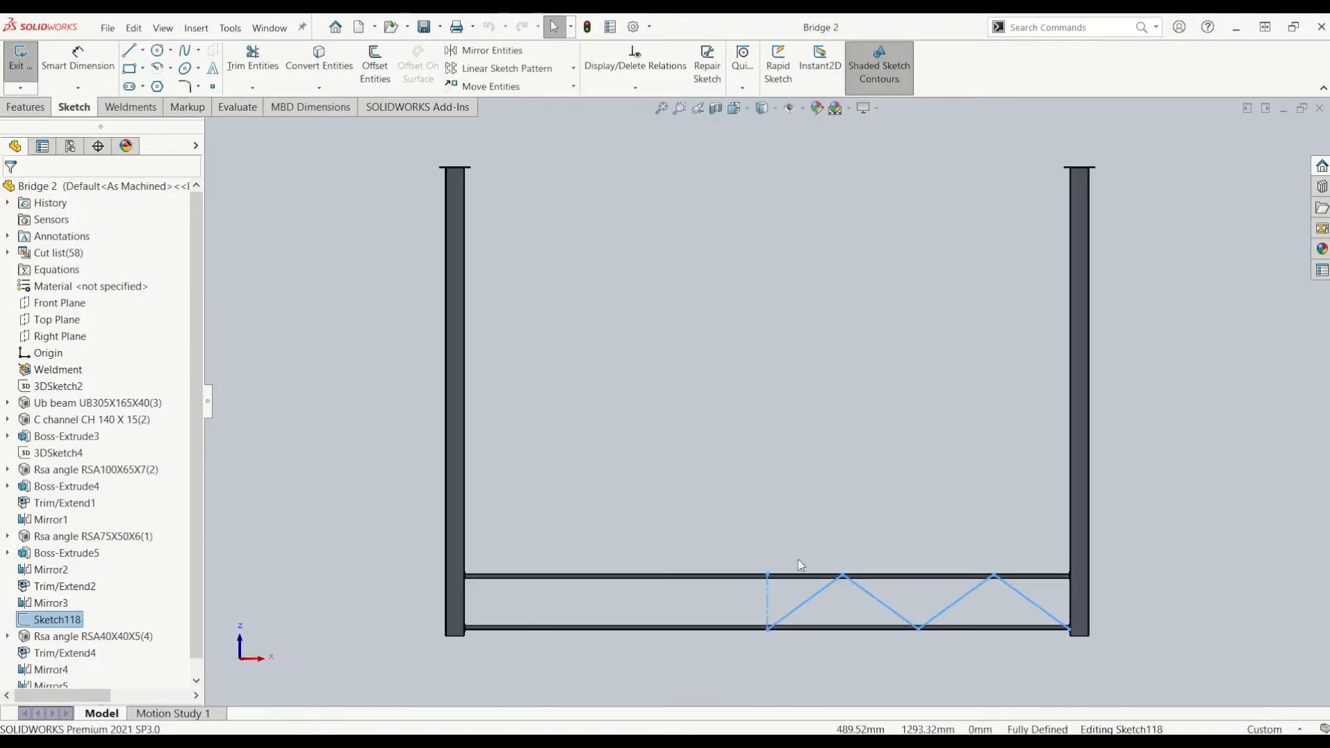
scroll(1008, 610, "down", 8)
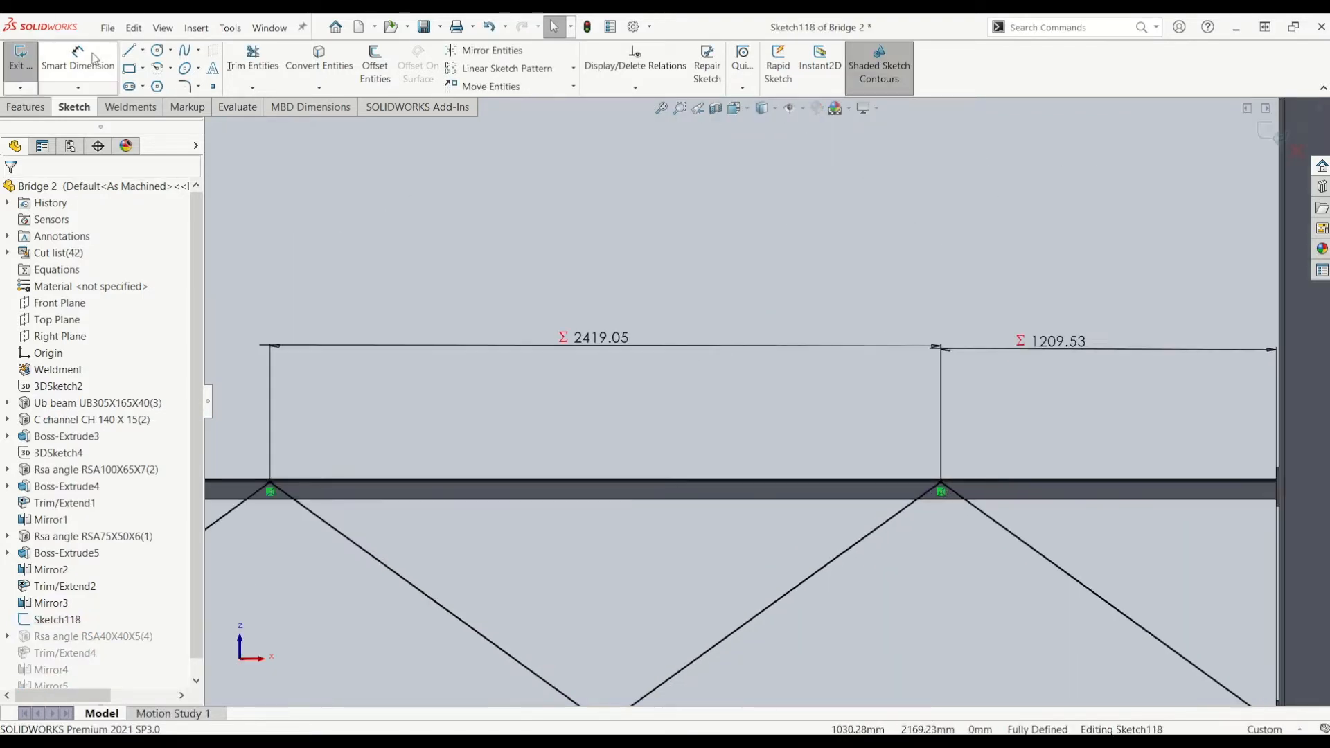
left_click(940, 483)
scroll(940, 596, "up", 6)
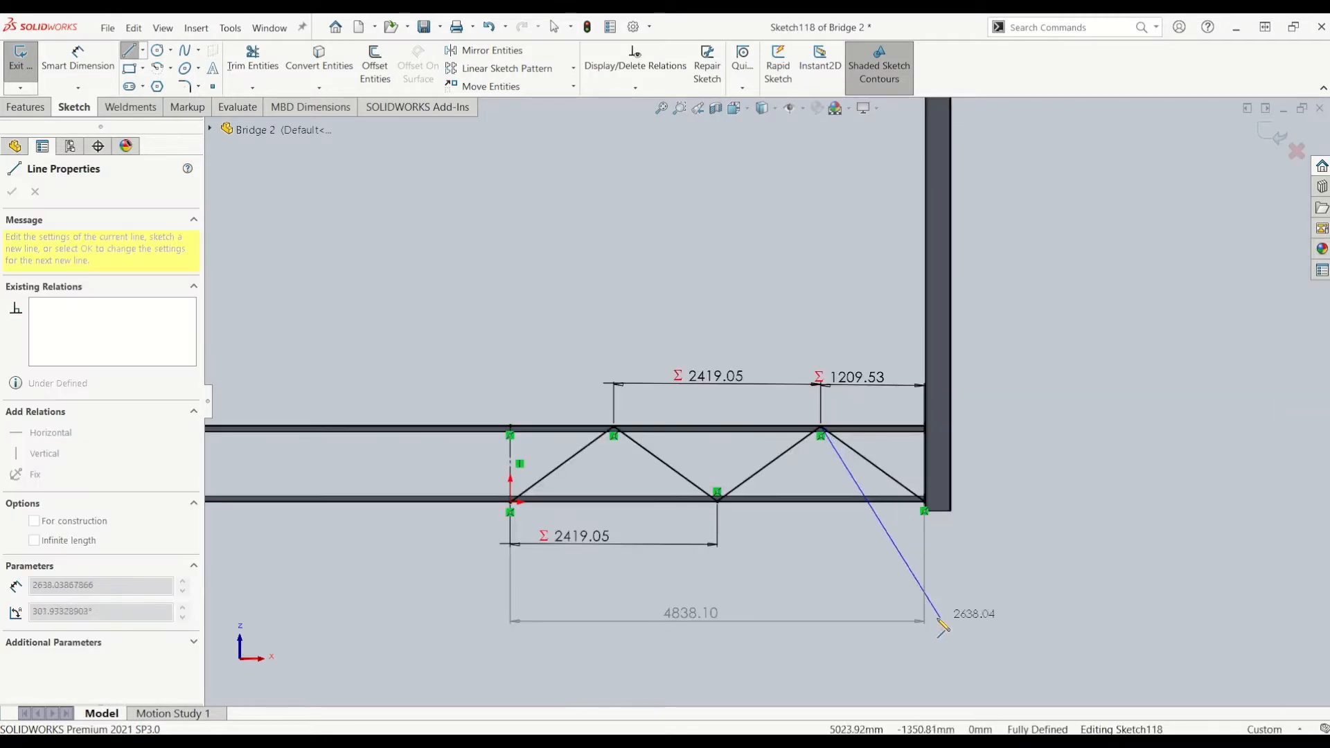
left_click(822, 498)
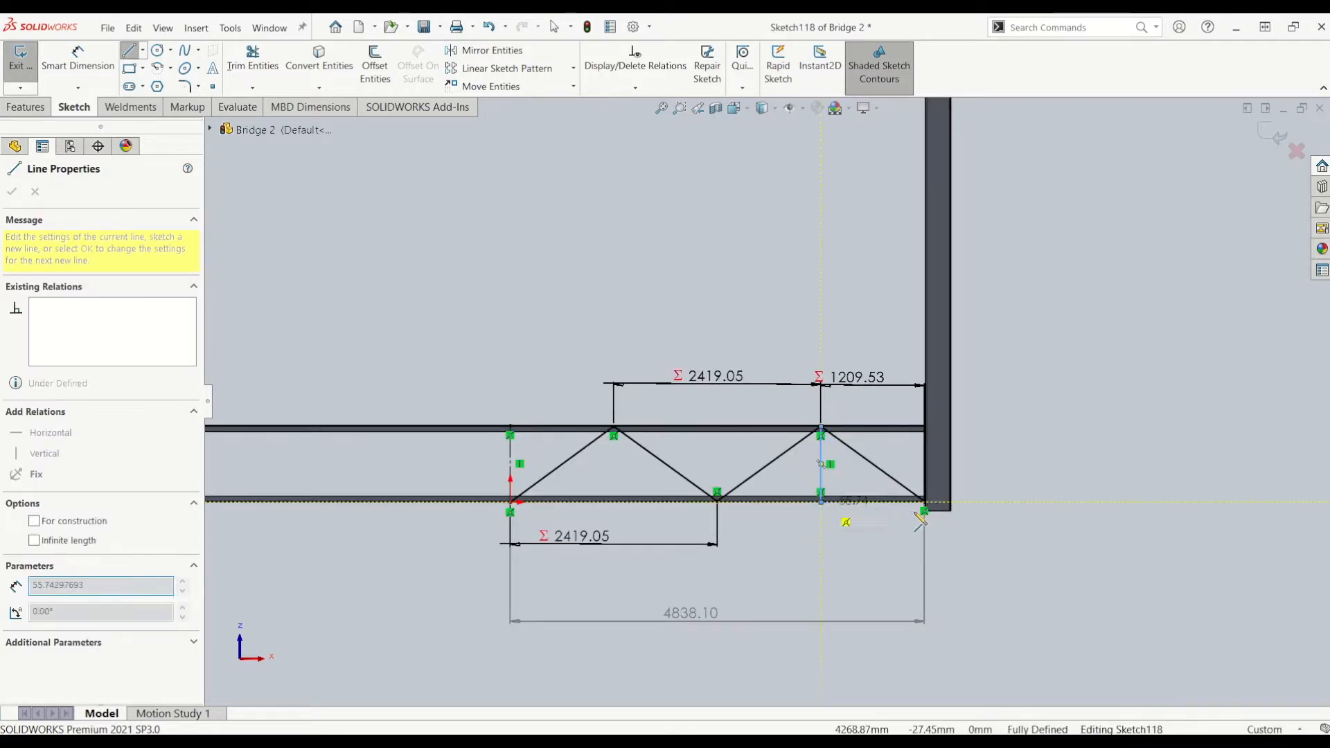
key("Escape")
Step: Convert the new vertical line to construction geometry and exit the sketch
left_click(822, 467)
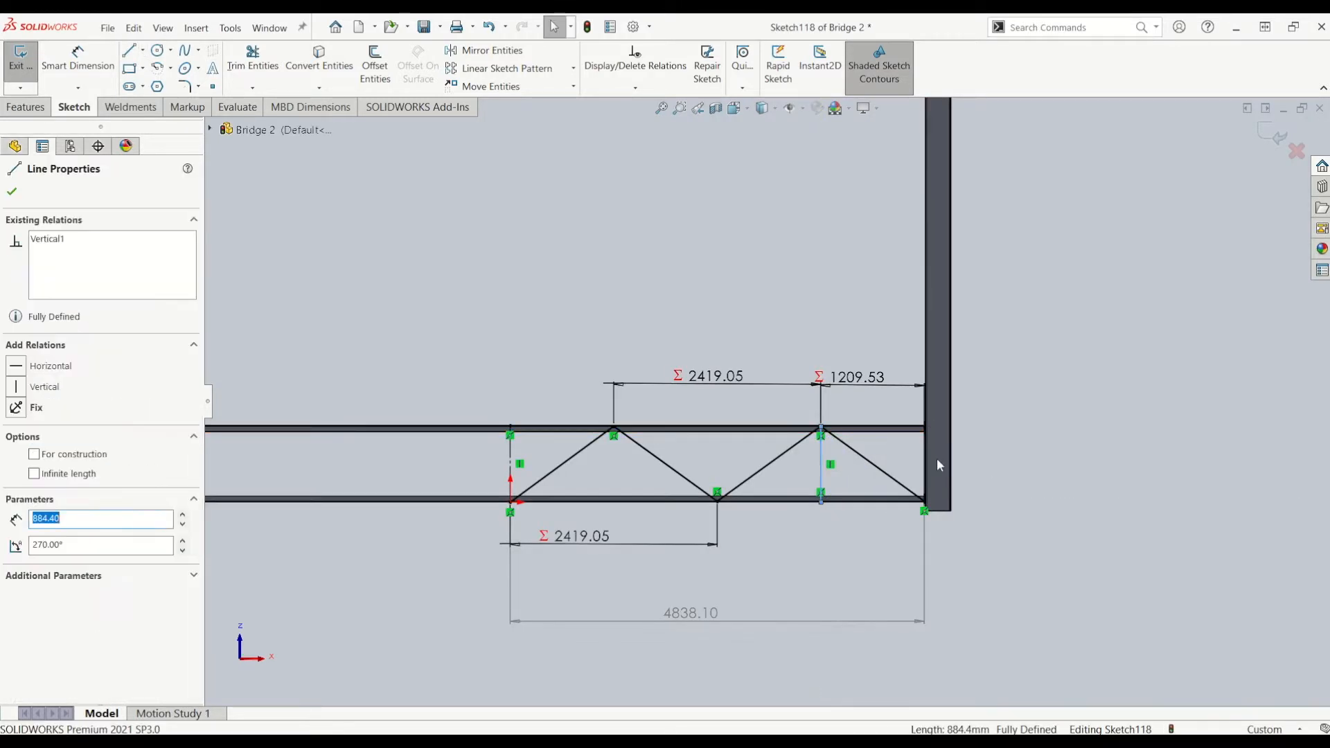
left_click(63, 457)
left_click(808, 342)
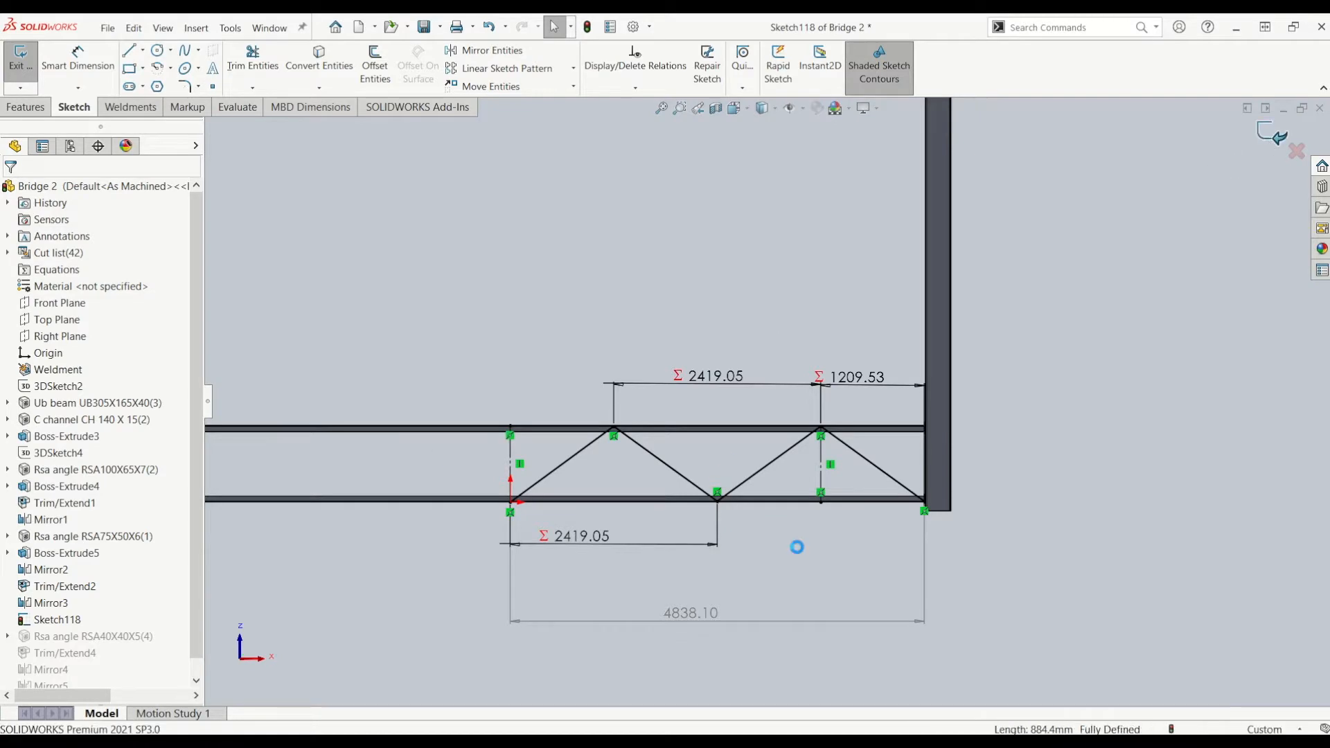
Step: Start a sketch on the face of the RSA75X50X6 chord angle and show Sketch118
mouse_move(801, 572)
middle_mouse_down()
mouse_move(763, 443)
mouse_move(1010, 383)
mouse_move(1095, 561)
mouse_move(991, 585)
middle_mouse_up()
scroll(698, 558, "down", 4)
middle_click_drag(783, 480, 728, 484)
scroll(785, 494, "down", 3)
left_click(790, 467)
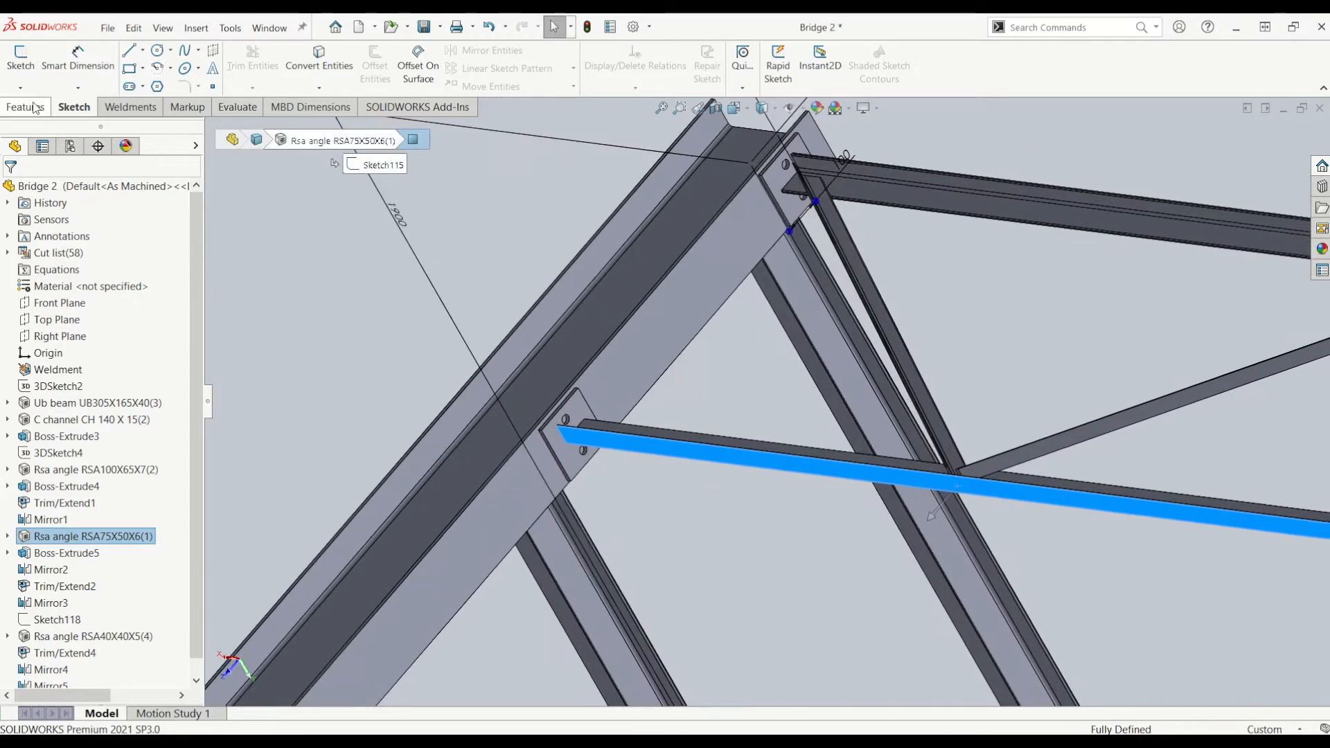
left_click(21, 59)
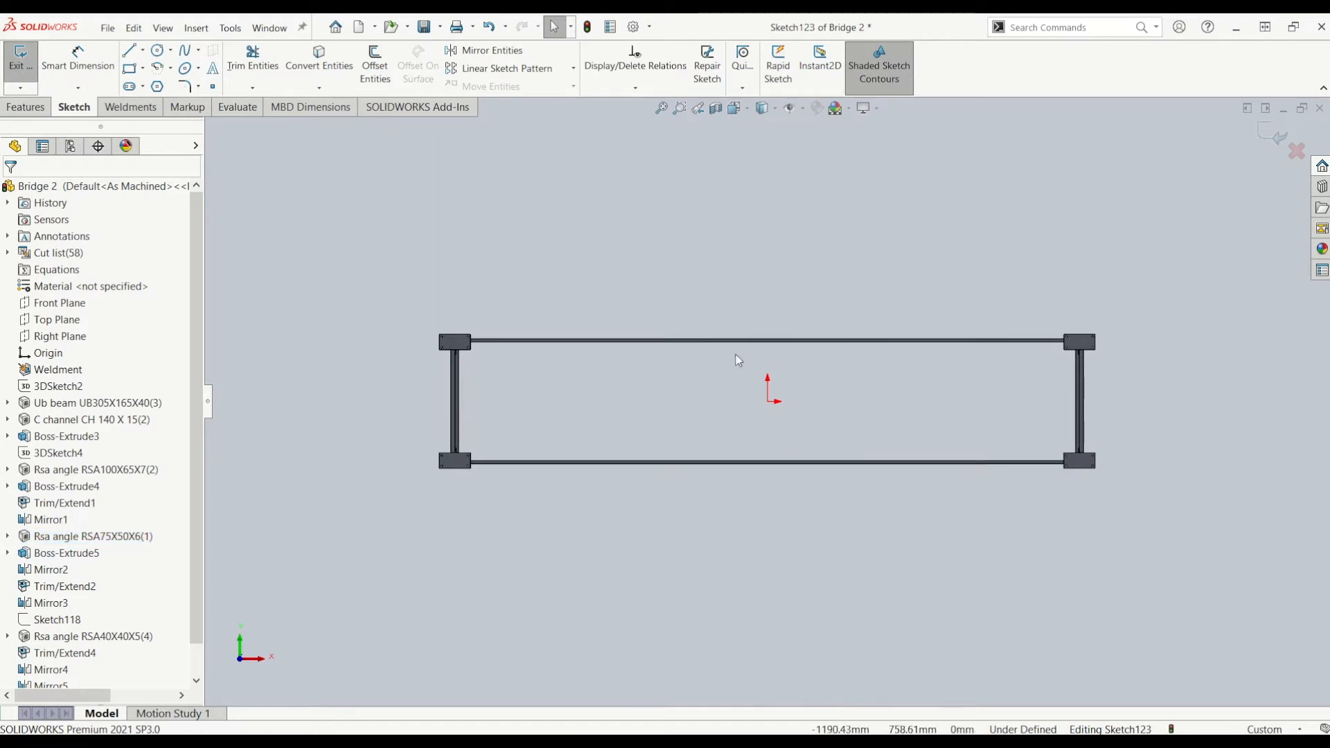
right_click(42, 622)
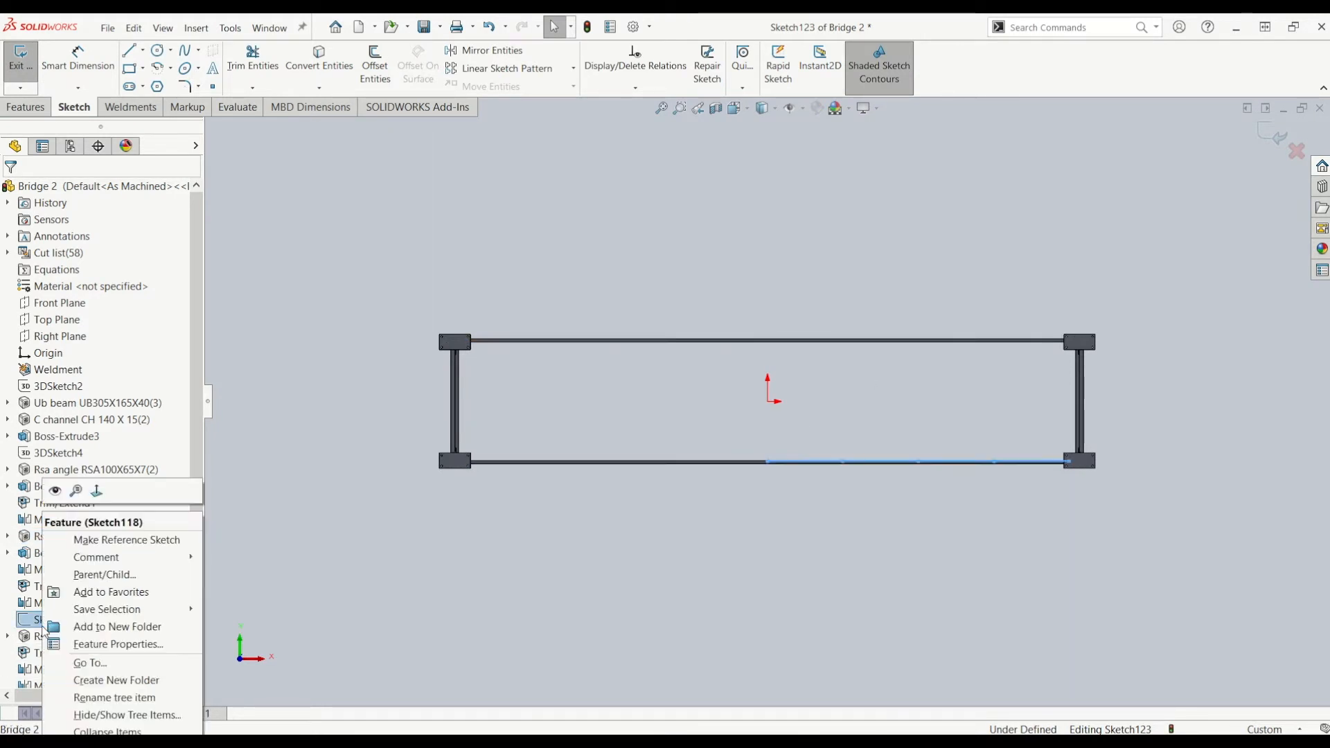
left_click(55, 492)
Step: Sketch a rectangle about 172 mm high from the chord's edge at the truss node nearest the column, widening it across the node
scroll(949, 458, "down", 2)
middle_click_drag(947, 459, 948, 538)
scroll(988, 348, "down", 3)
scroll(966, 359, "up", 4)
scroll(863, 396, "up", 1)
middle_click_drag(883, 421, 822, 360)
scroll(831, 419, "down", 6)
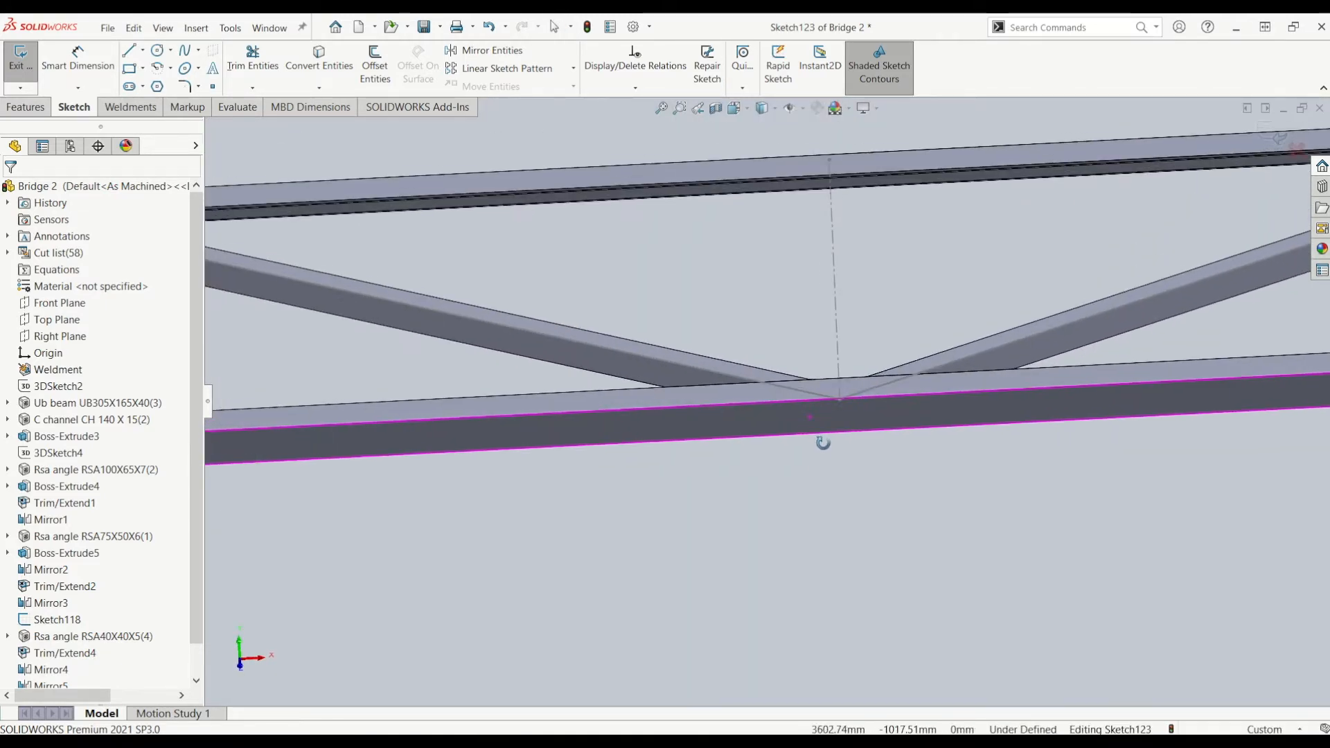
left_click(129, 68)
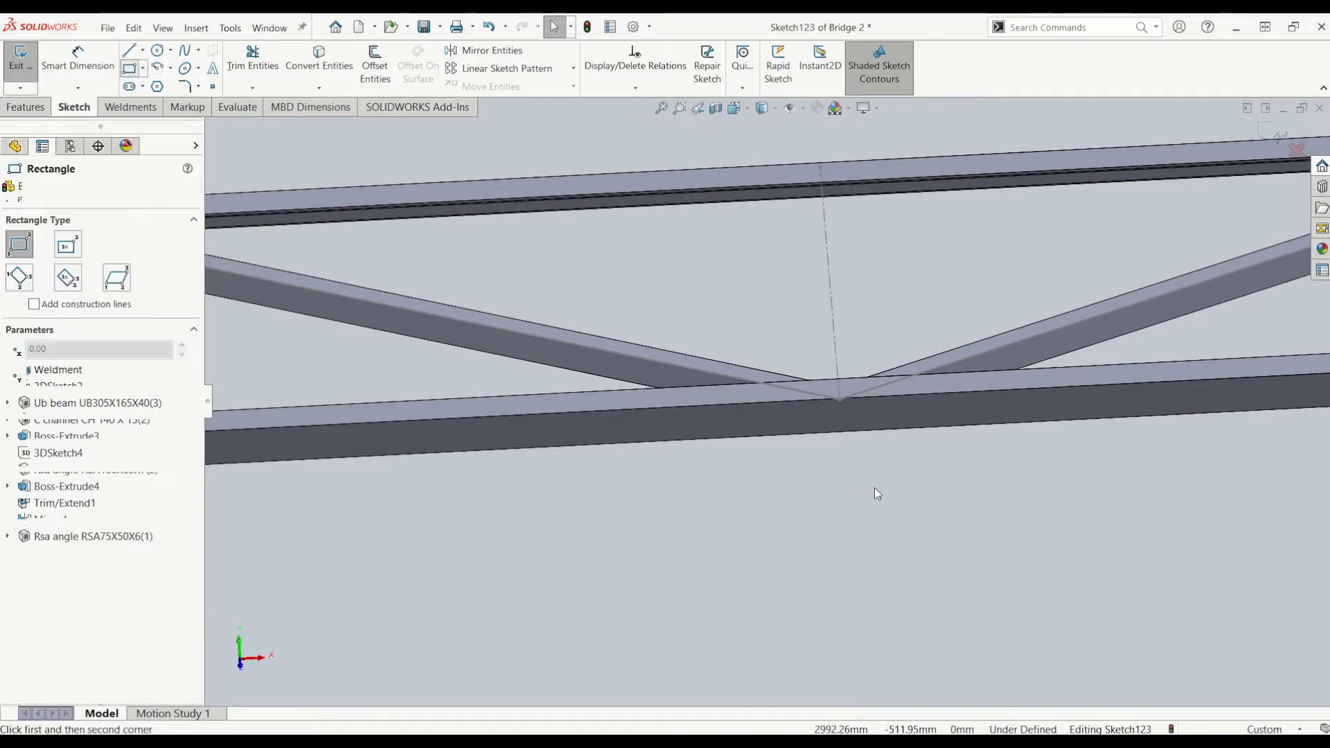
left_click(822, 432)
left_click(933, 314)
key("Escape")
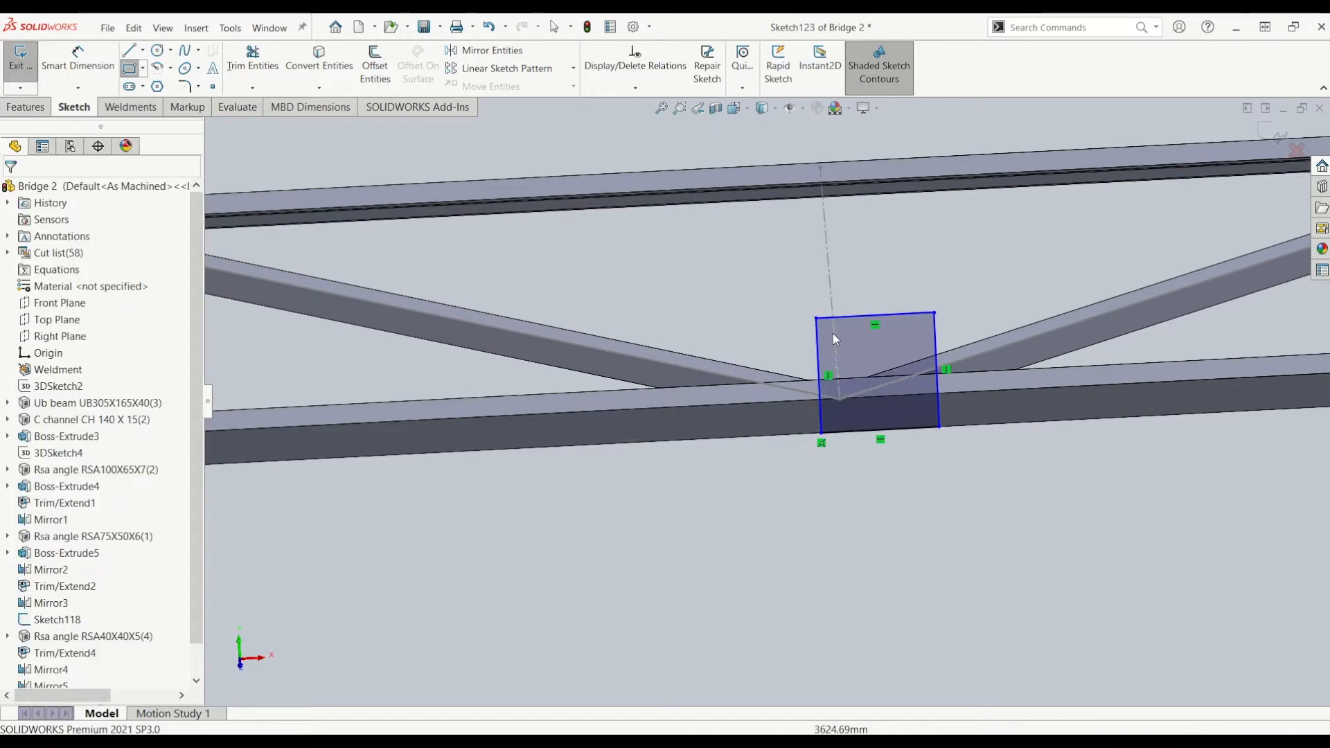
left_click_drag(819, 339, 694, 340)
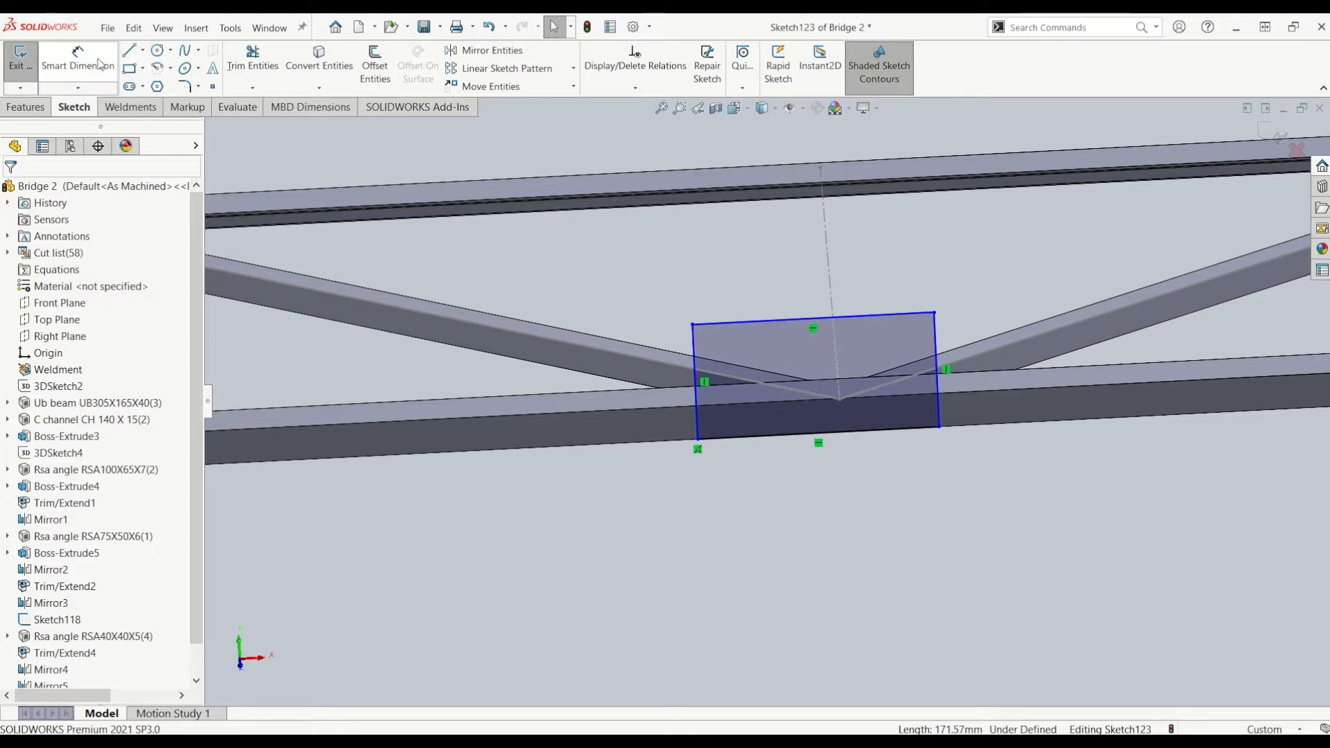
Step: Draw a vertical construction line joining the midpoints of the rectangle's two horizontal sides
key("l")
left_click_drag(814, 325, 810, 421)
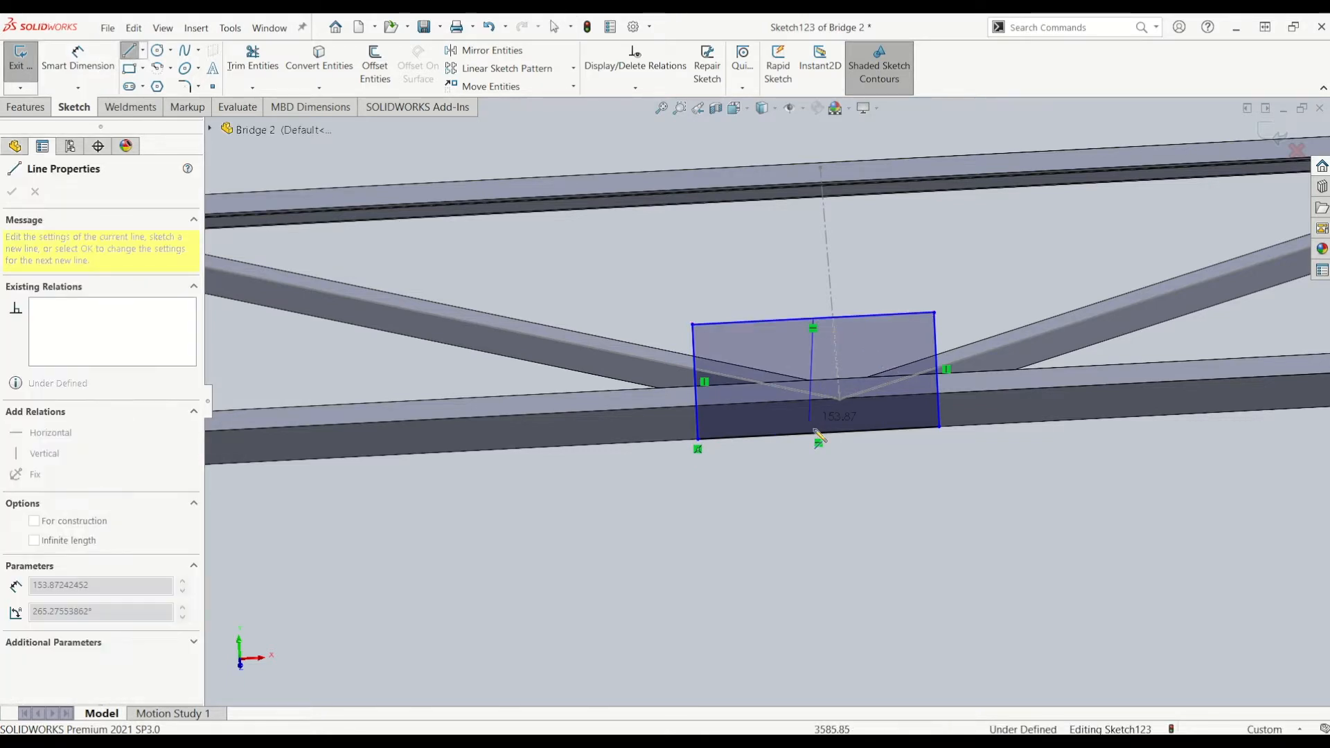
left_click(820, 440)
key("Escape")
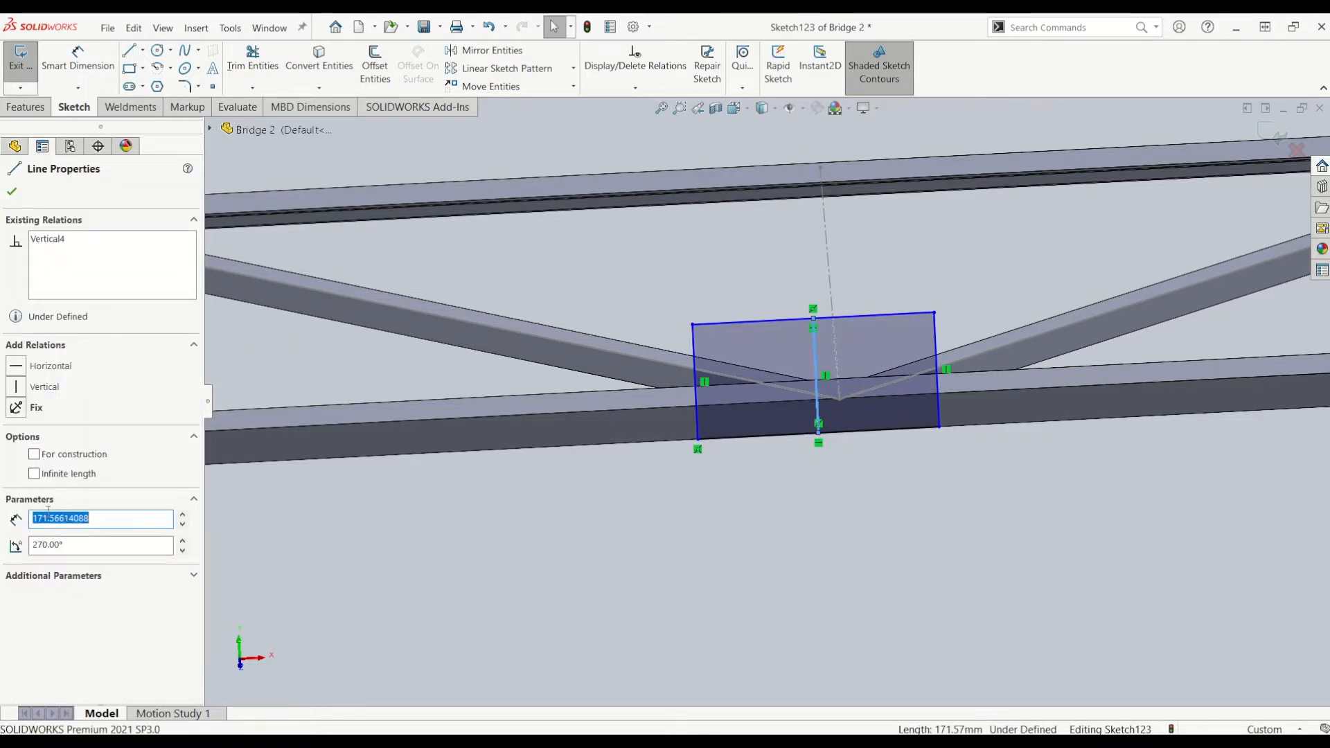
key("Escape")
Step: Make the rectangle's vertical centreline coincident with the Sketch118 point at the truss node
left_click(839, 400)
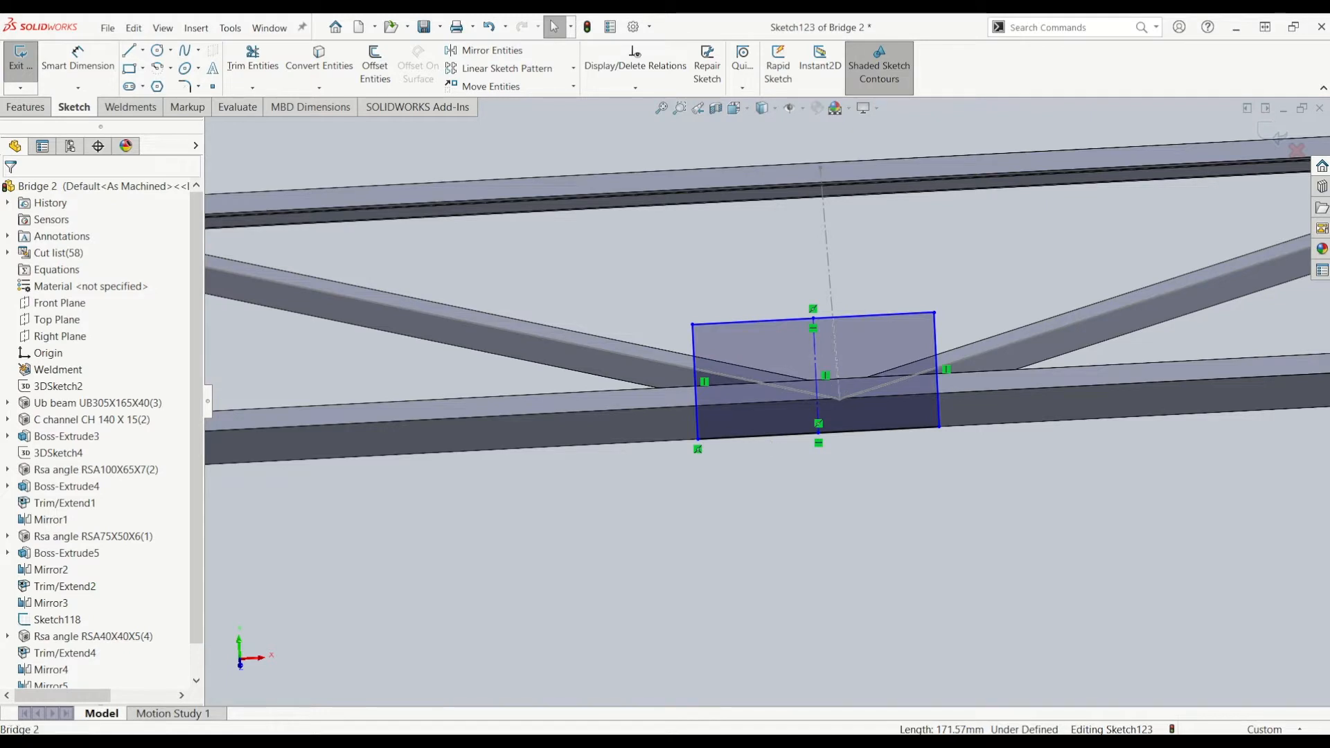
left_click(817, 412, "ctrl")
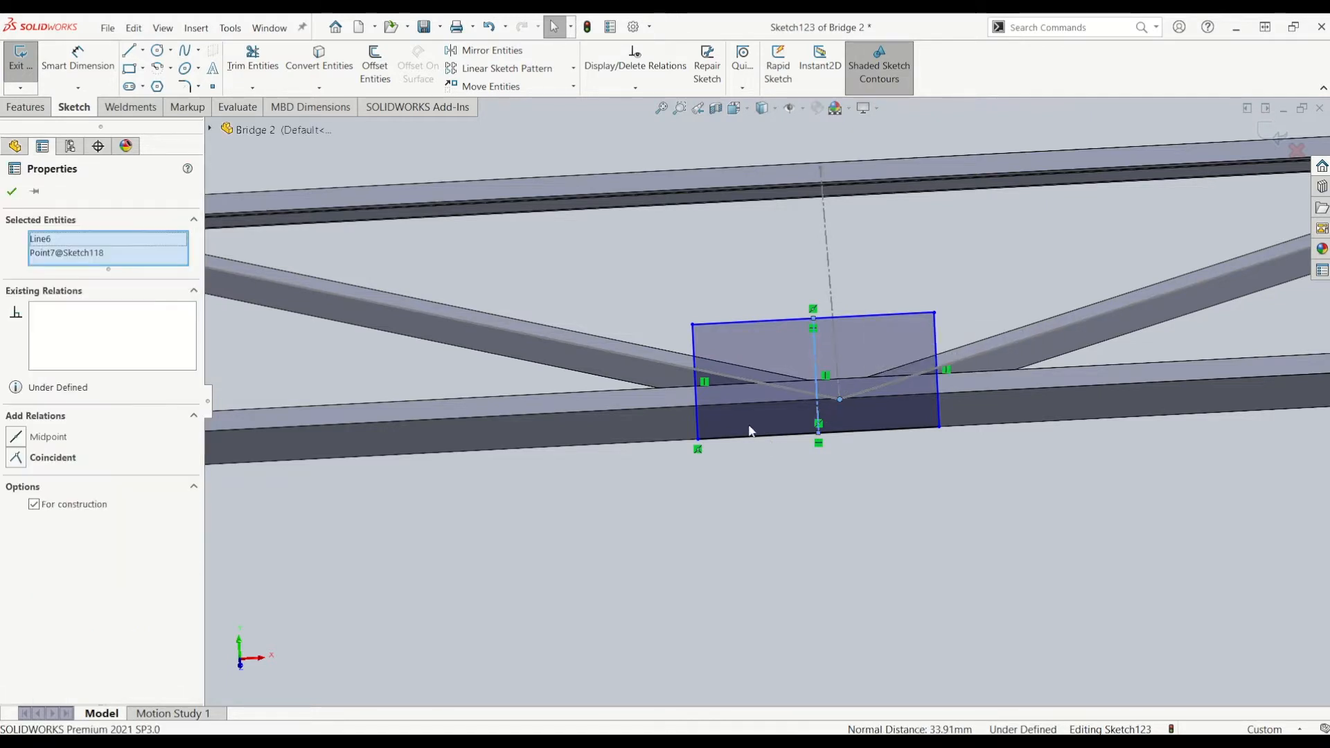
left_click(17, 460)
key("Escape")
Step: Dimension the rectangle's width to 200 mm
left_click(75, 57)
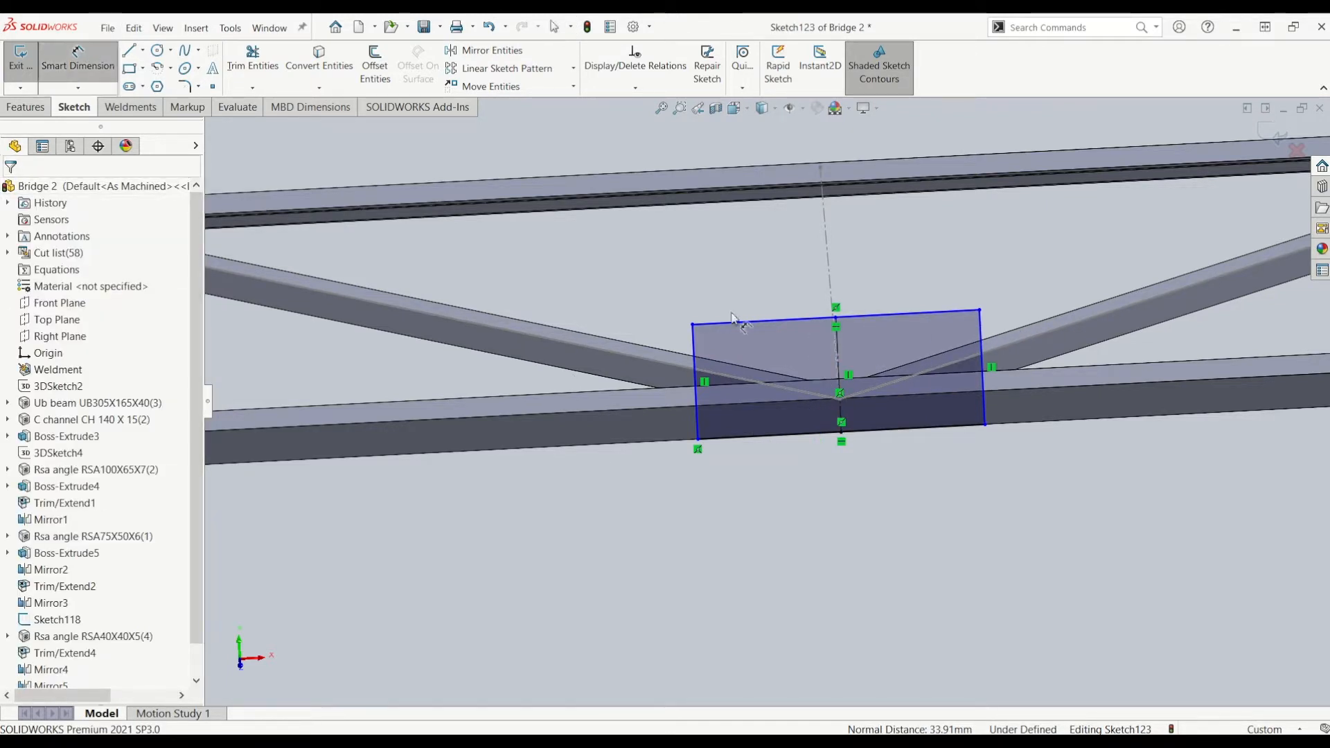
left_click(732, 323)
left_click(762, 276)
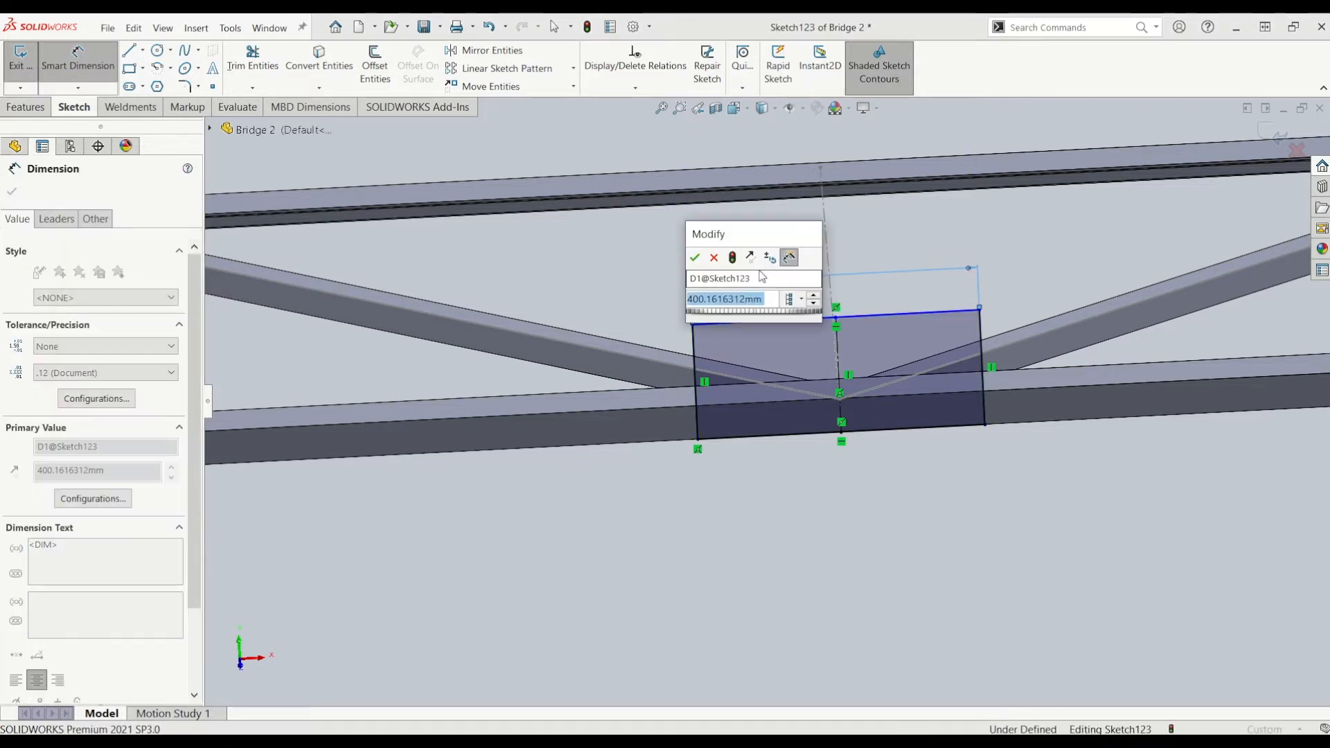
type("200")
key("Return")
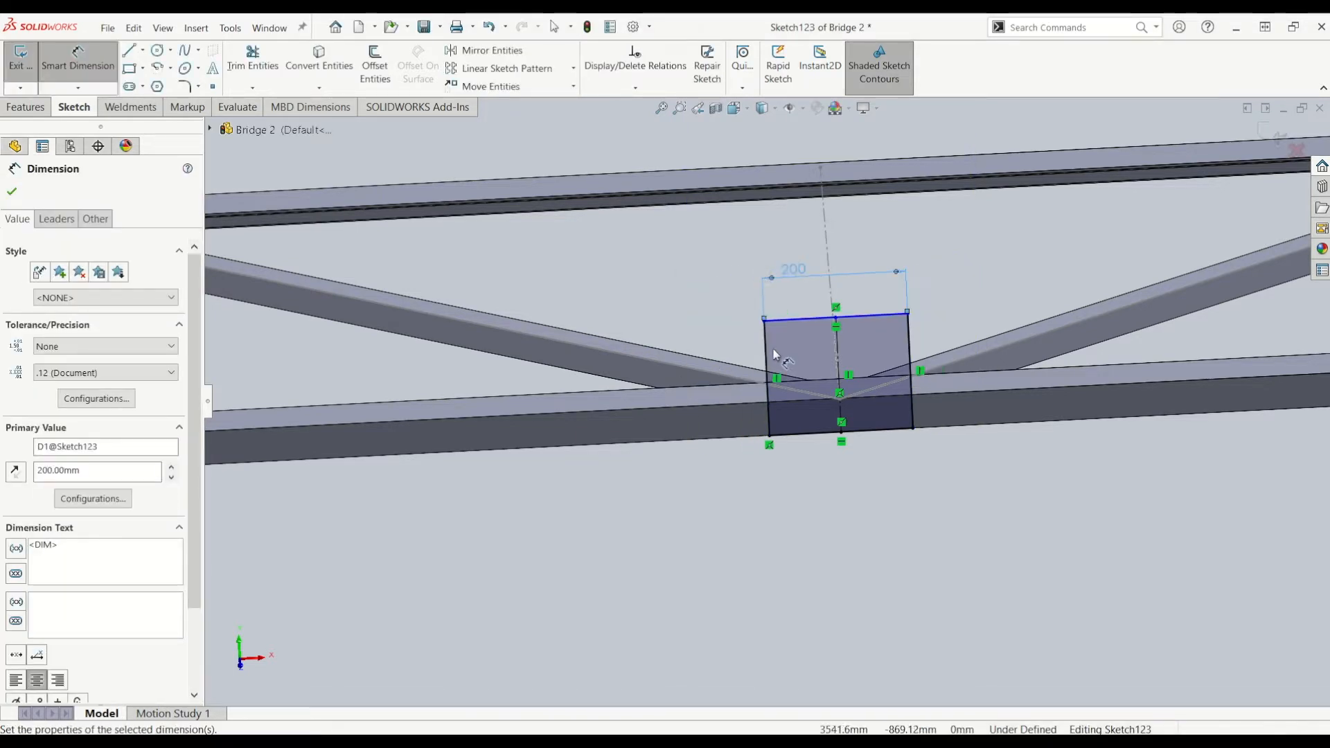
Step: Dimension the rectangle's height to 200 mm and close the sketch
left_click(767, 364)
left_click(725, 341)
type("200")
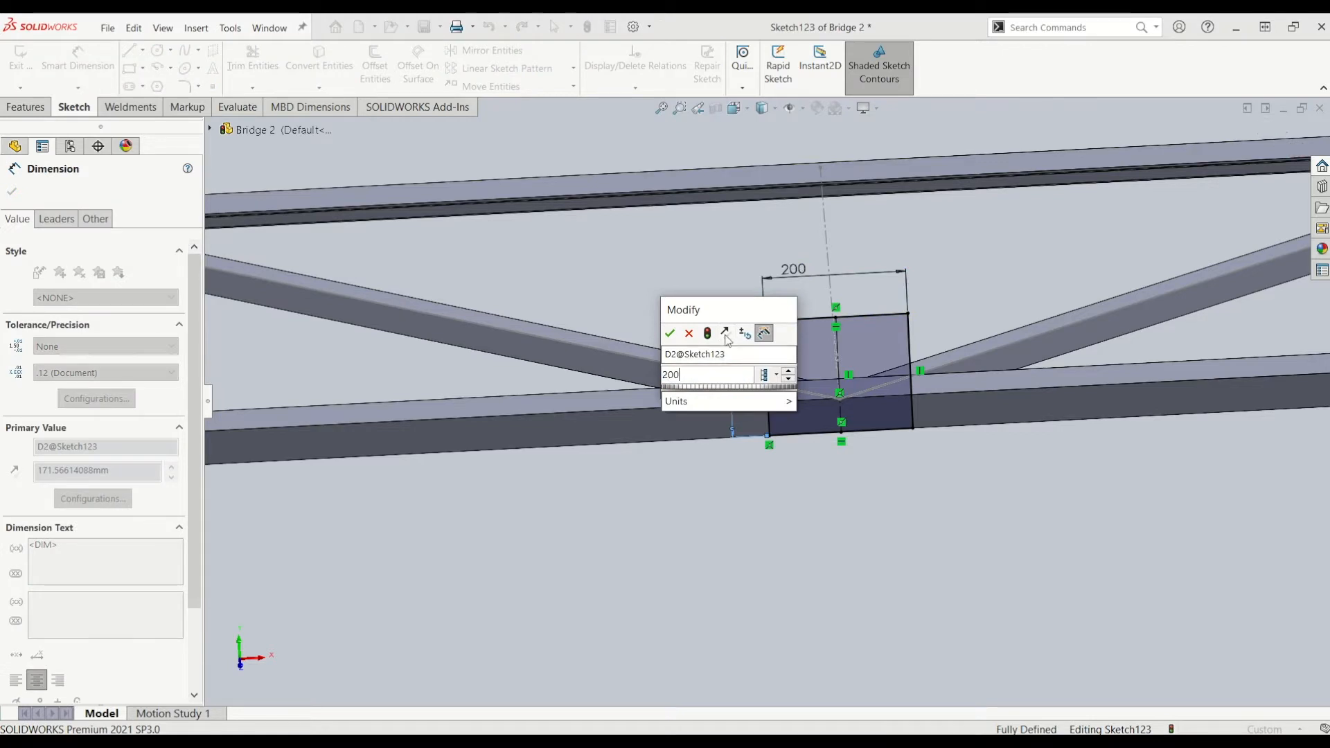
key("Return")
key("Escape")
scroll(764, 402, "up", 11)
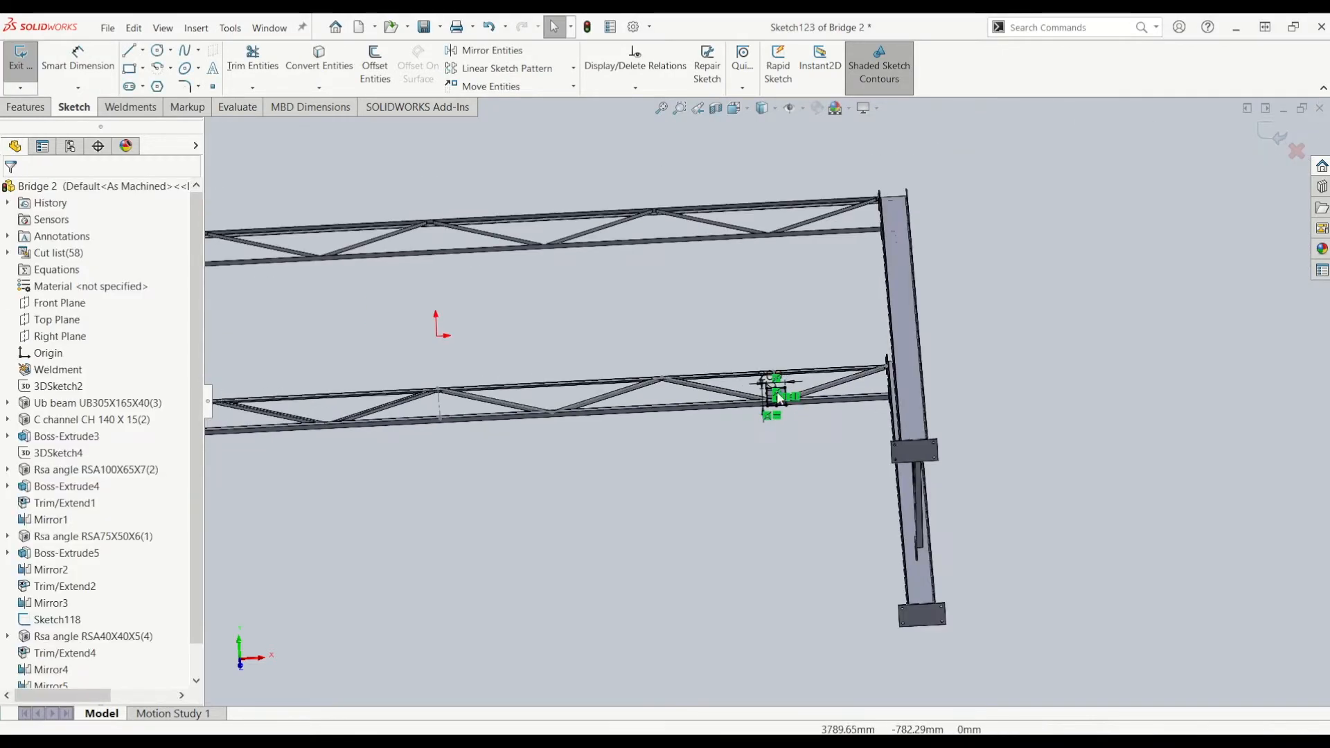
scroll(843, 322, "down", 5)
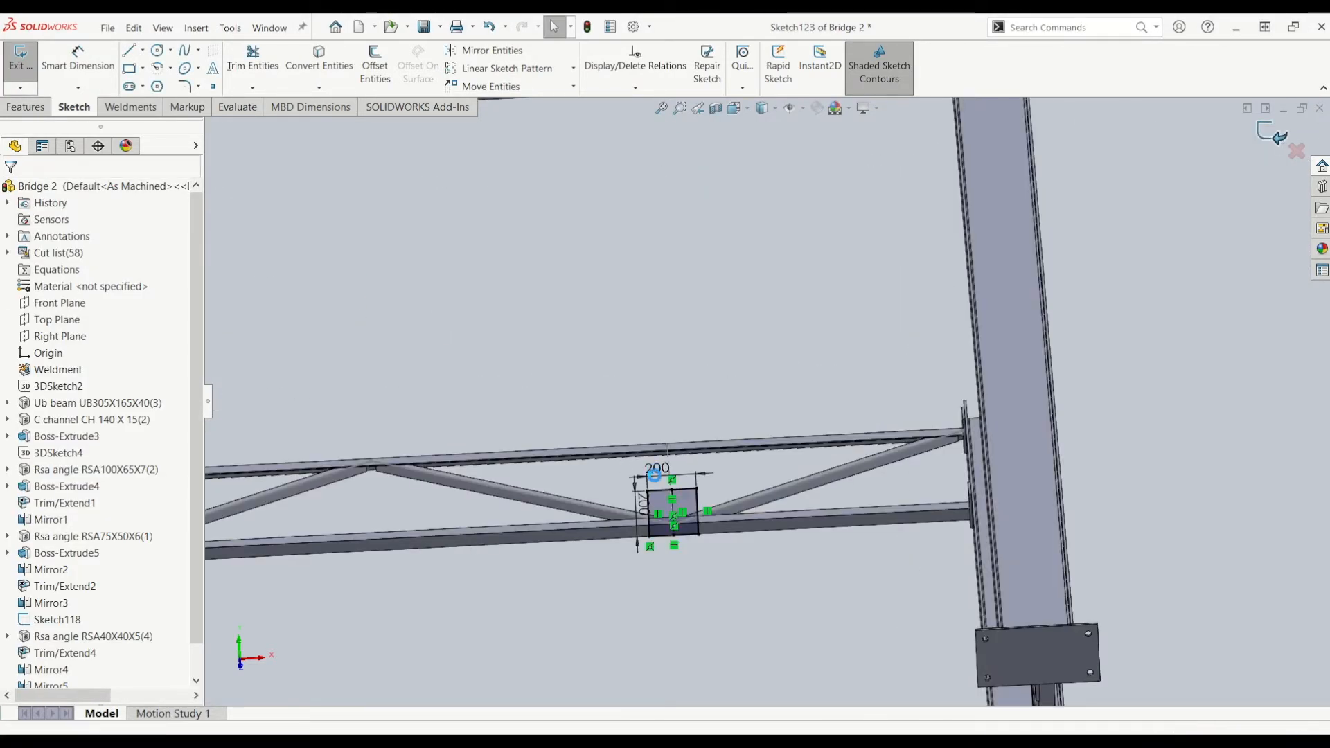
scroll(663, 466, "down", 2)
left_click(495, 310)
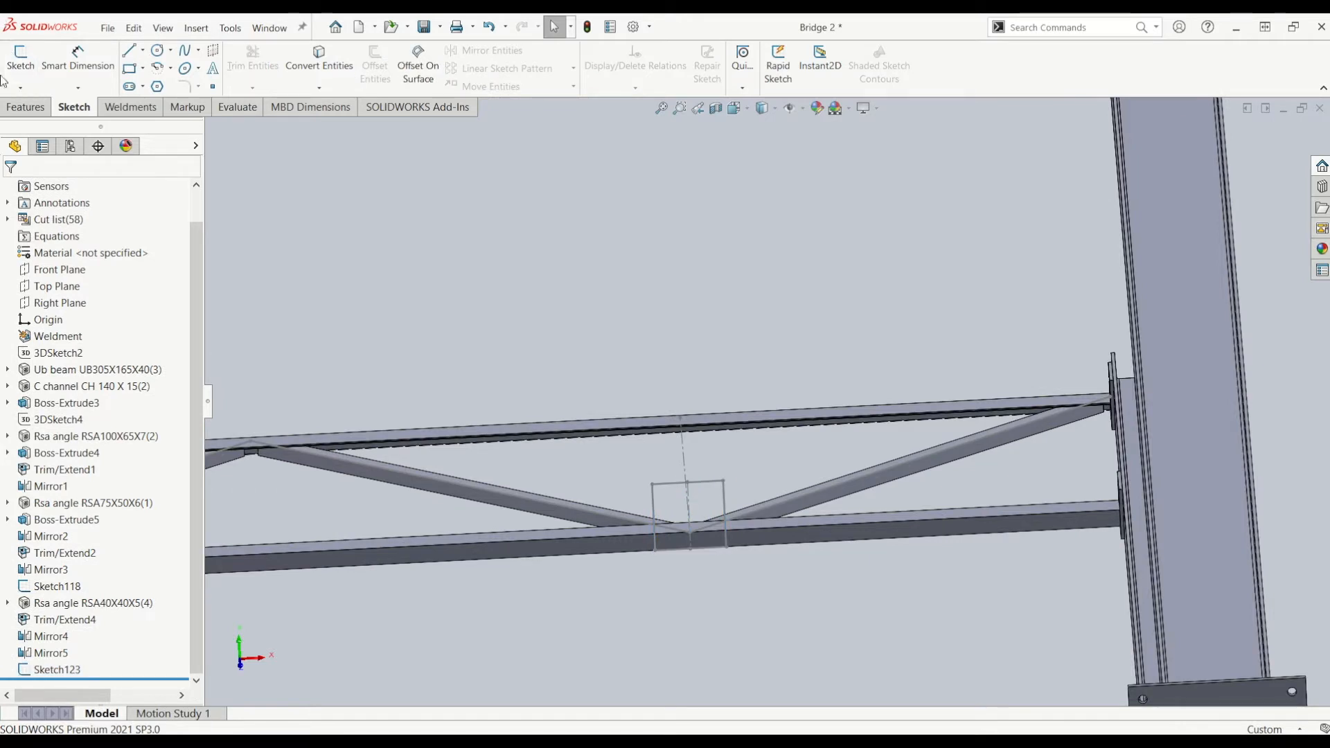
Step: Extrude the square sketch at the truss node into a 10 mm thick plate, without merging it with other bodies
left_click(26, 107)
left_click(28, 65)
left_click(666, 482)
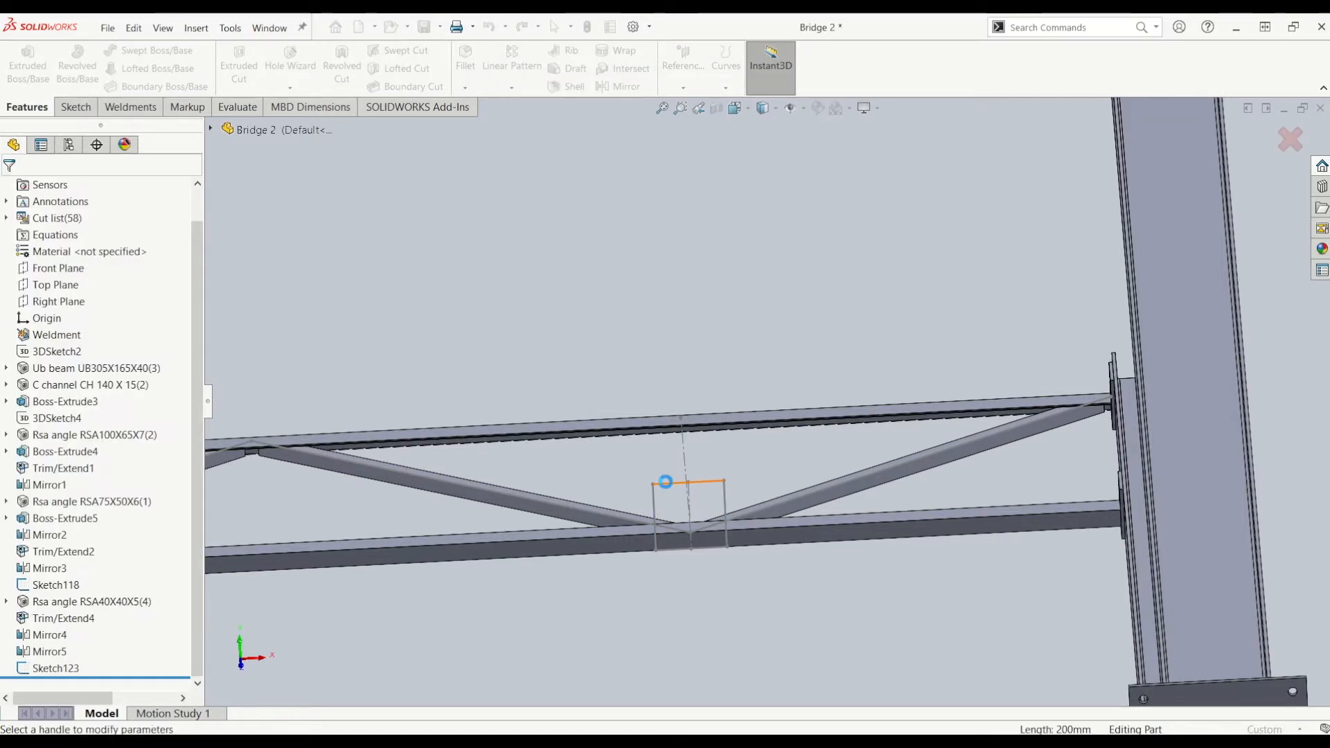
middle_click_drag(677, 499, 675, 544)
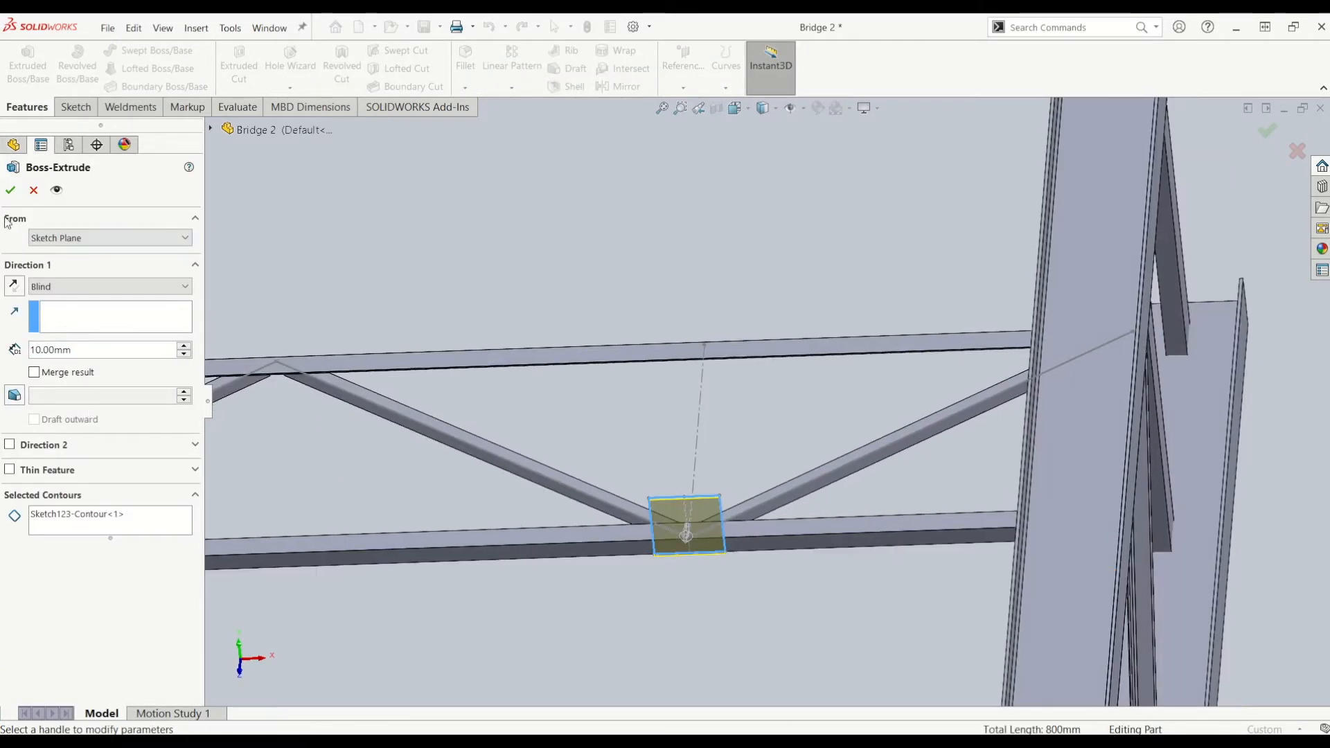
left_click(10, 191)
Step: Mirror the extruded node plate as a body about the Top Plane onto the opposite truss
middle_click_drag(593, 559, 700, 477)
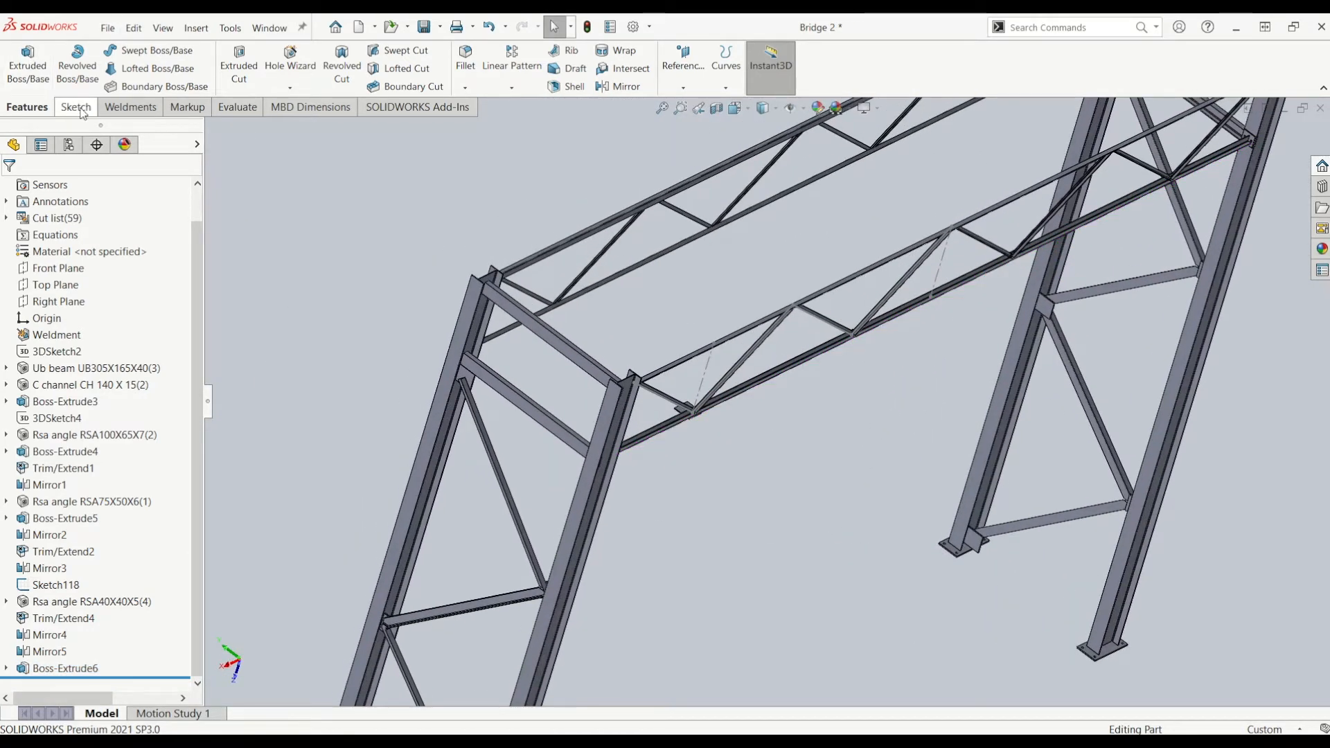
left_click(638, 88)
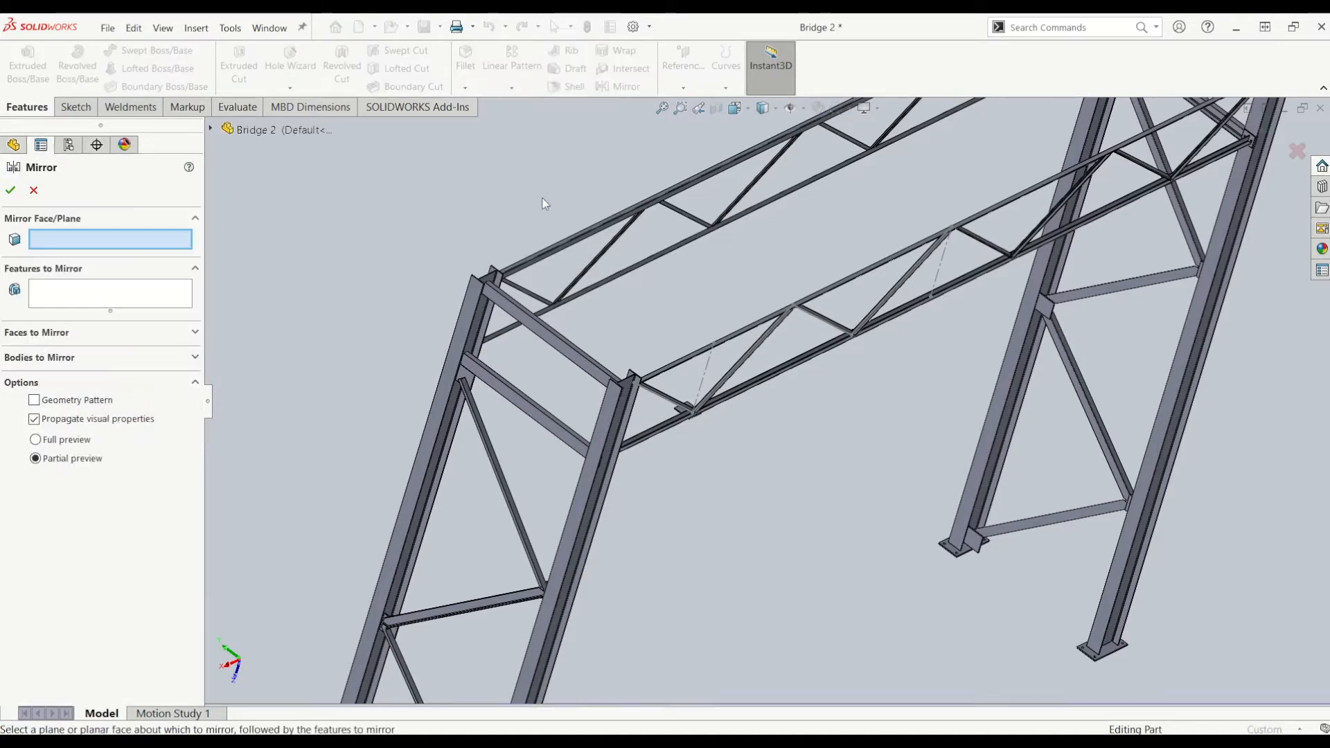
left_click(145, 352)
middle_click_drag(527, 416, 568, 429)
scroll(679, 409, "down", 5)
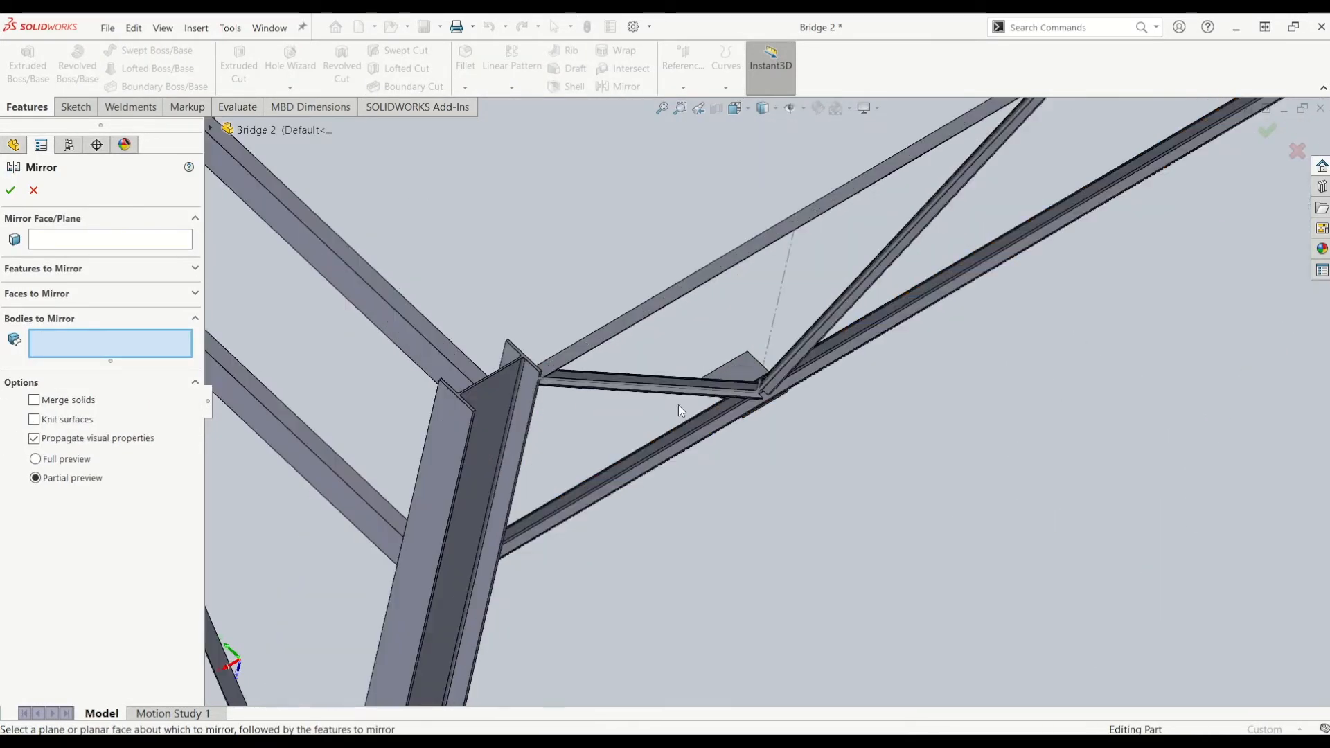
left_click(758, 373)
scroll(679, 340, "up", 10)
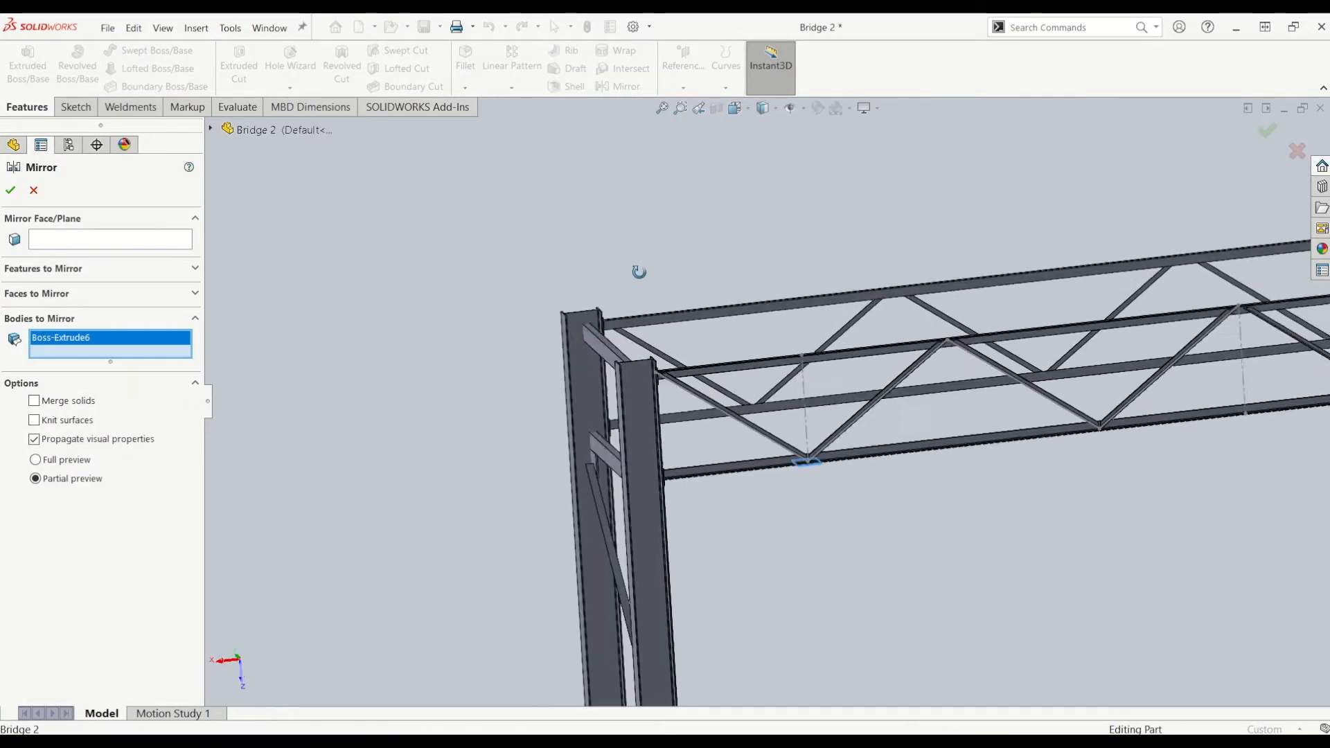
left_click(209, 129)
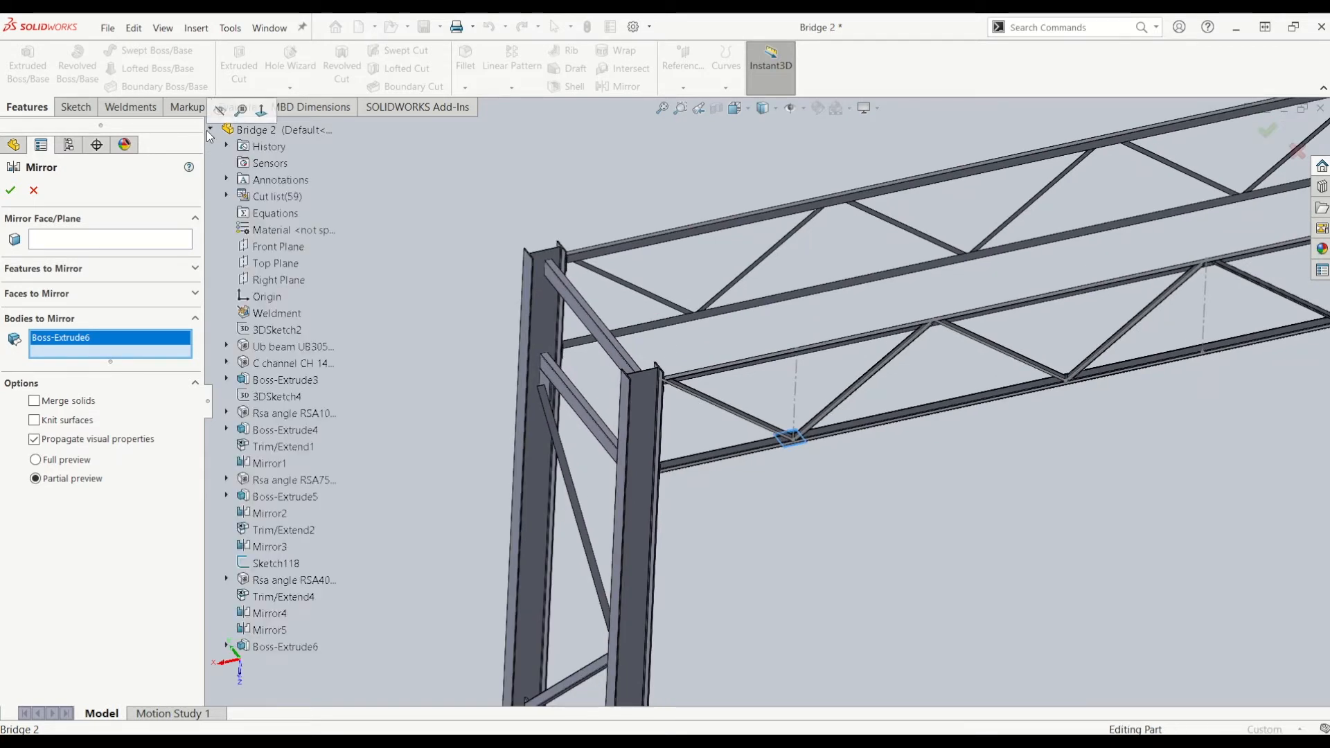
left_click(169, 241)
left_click(275, 263)
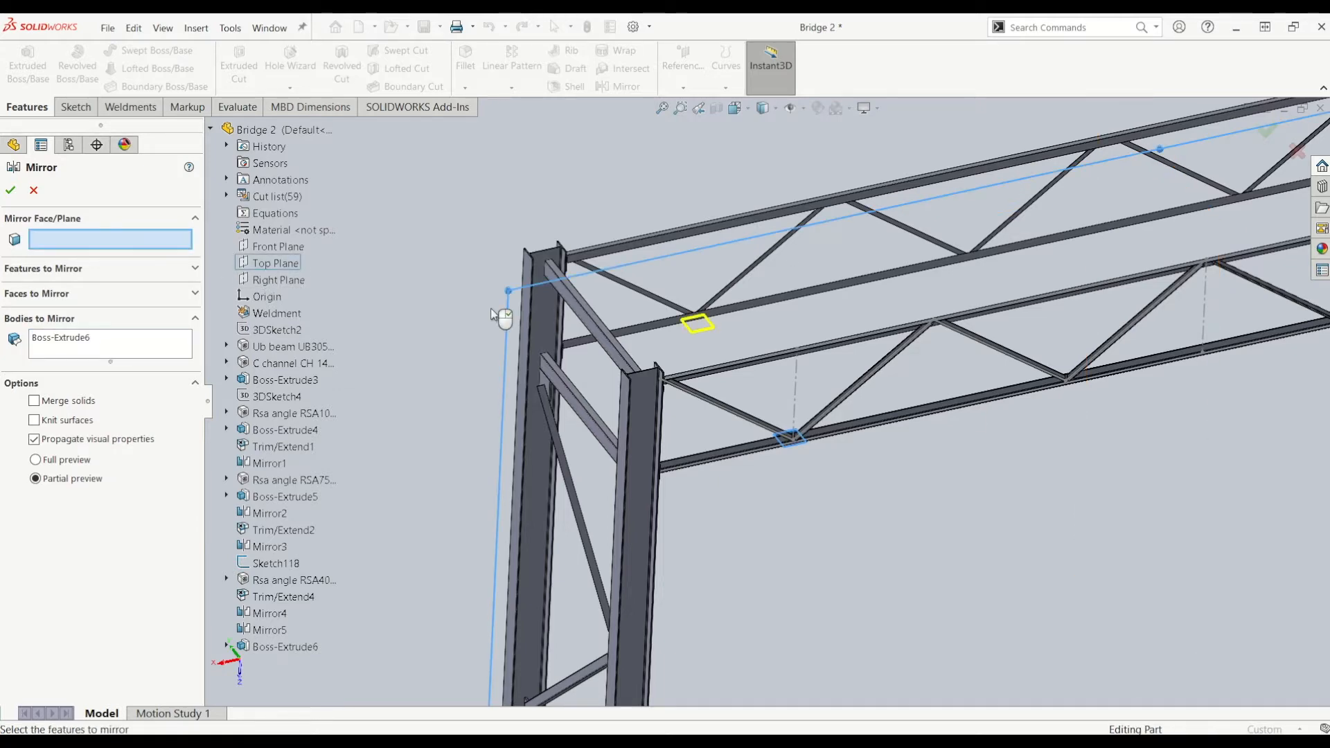
scroll(800, 320, "down", 5)
middle_click_drag(798, 314, 710, 316)
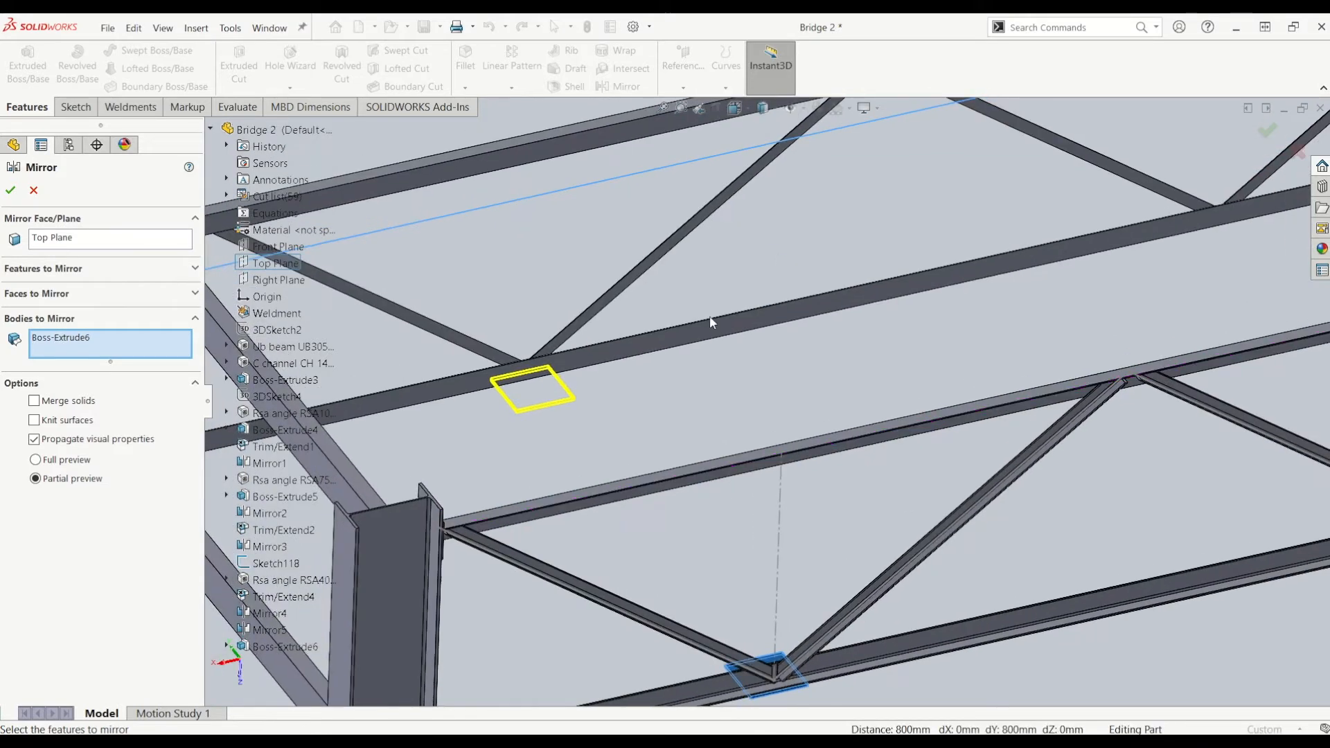
left_click(9, 194)
Step: Start a new sketch on the flat face of the mirrored node plate
scroll(530, 434, "up", 4)
middle_click_drag(664, 533, 687, 378)
scroll(776, 490, "down", 4)
scroll(745, 504, "down", 3)
middle_click_drag(684, 495, 615, 462)
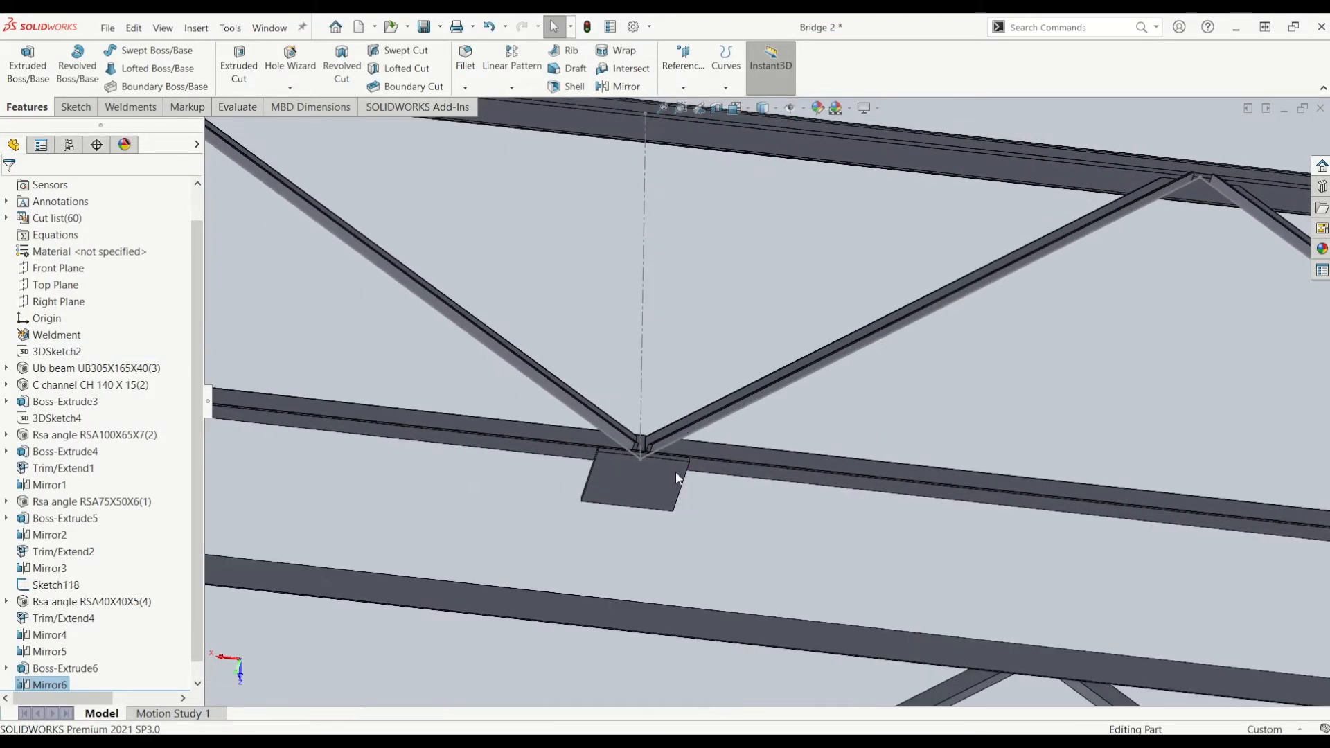
scroll(677, 477, "up", 3)
middle_click_drag(609, 550, 722, 655)
scroll(569, 593, "up", 4)
scroll(730, 417, "down", 6)
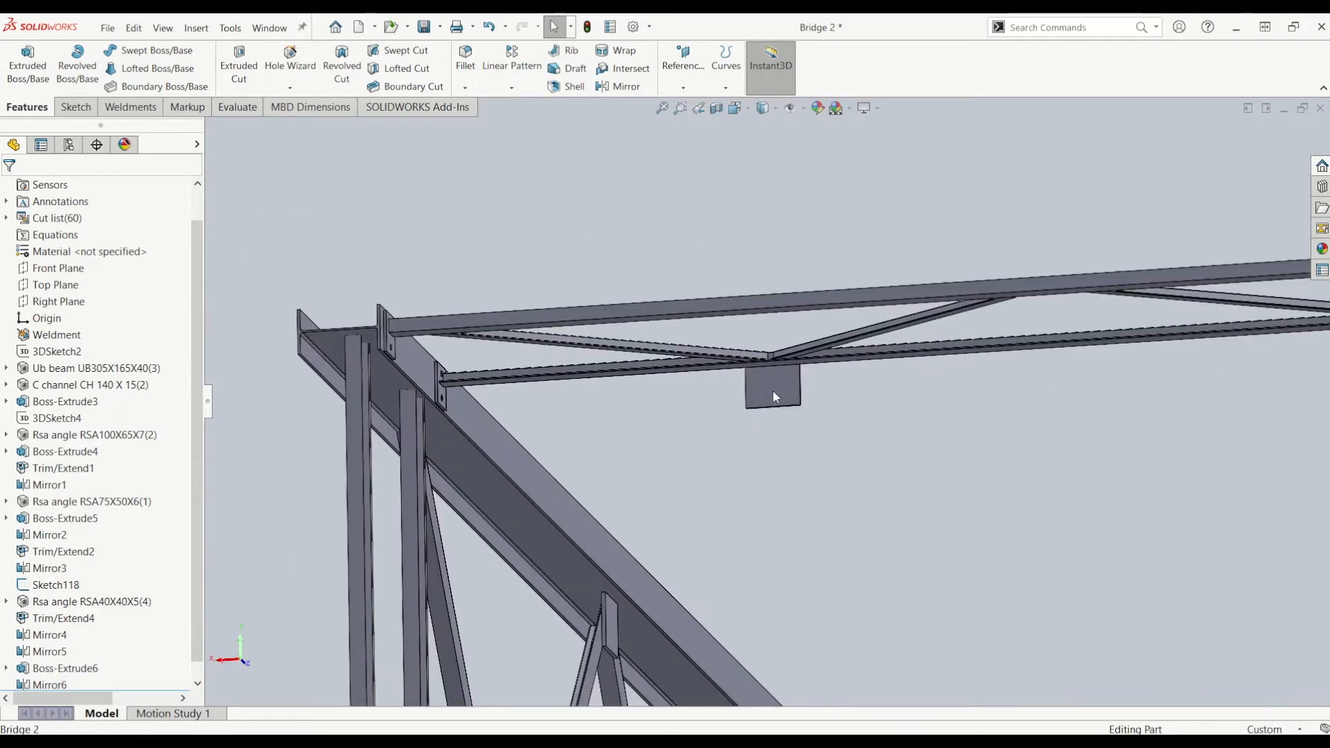
left_click(764, 381)
left_click(67, 107)
left_click(24, 63)
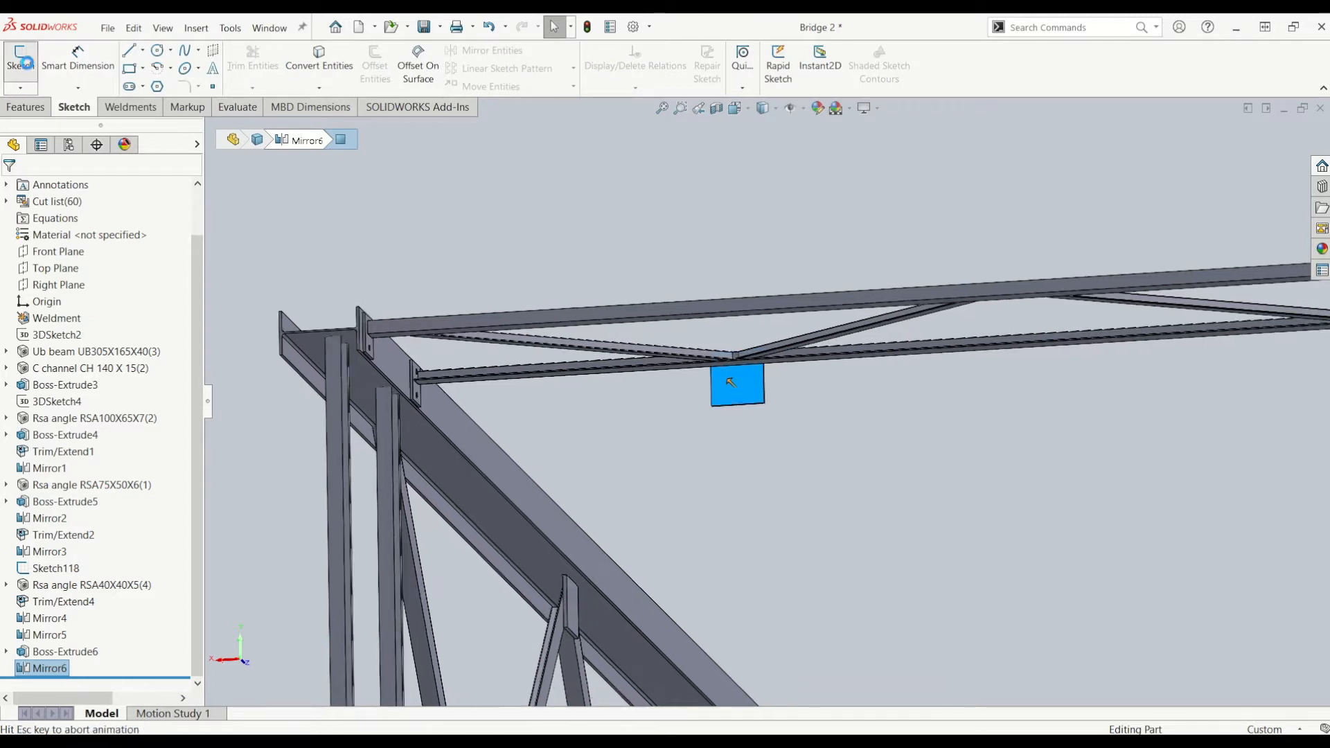
scroll(582, 386, "down", 5)
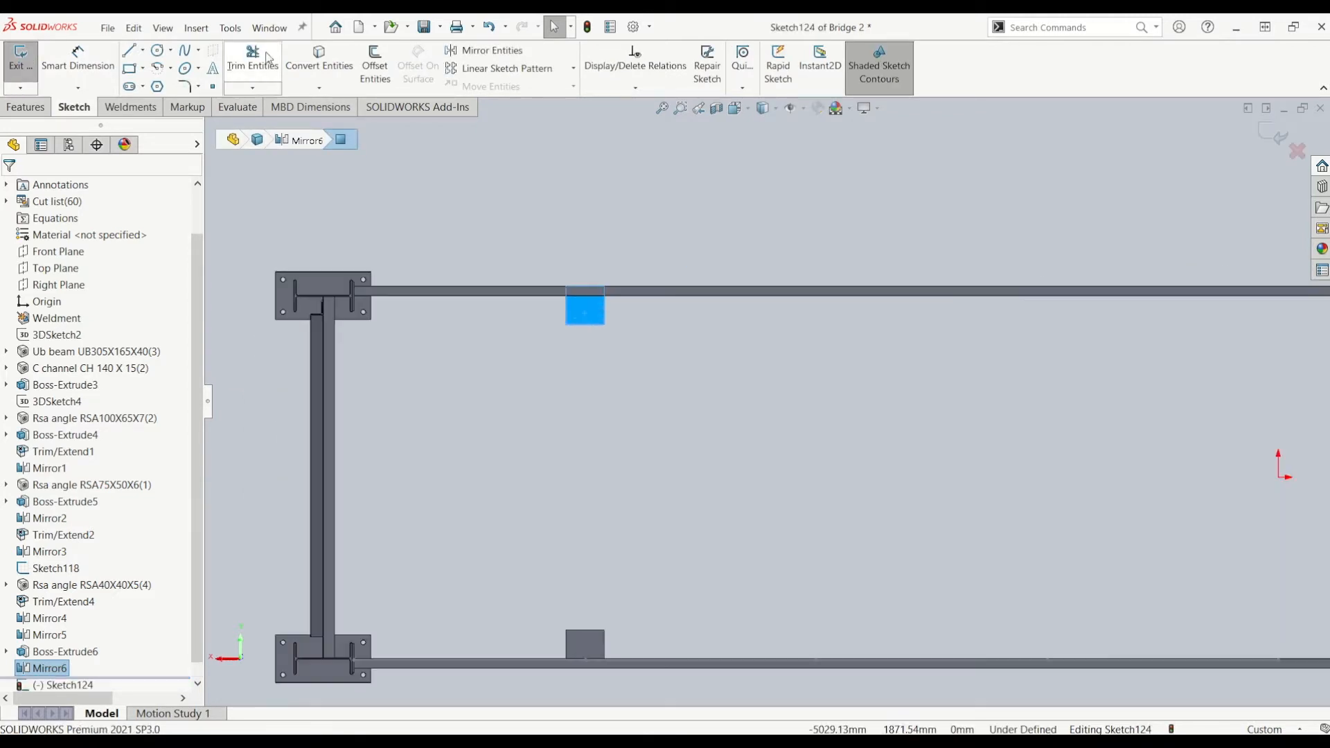
left_click(129, 52)
scroll(627, 283, "down", 5)
middle_click_drag(641, 282, 662, 334)
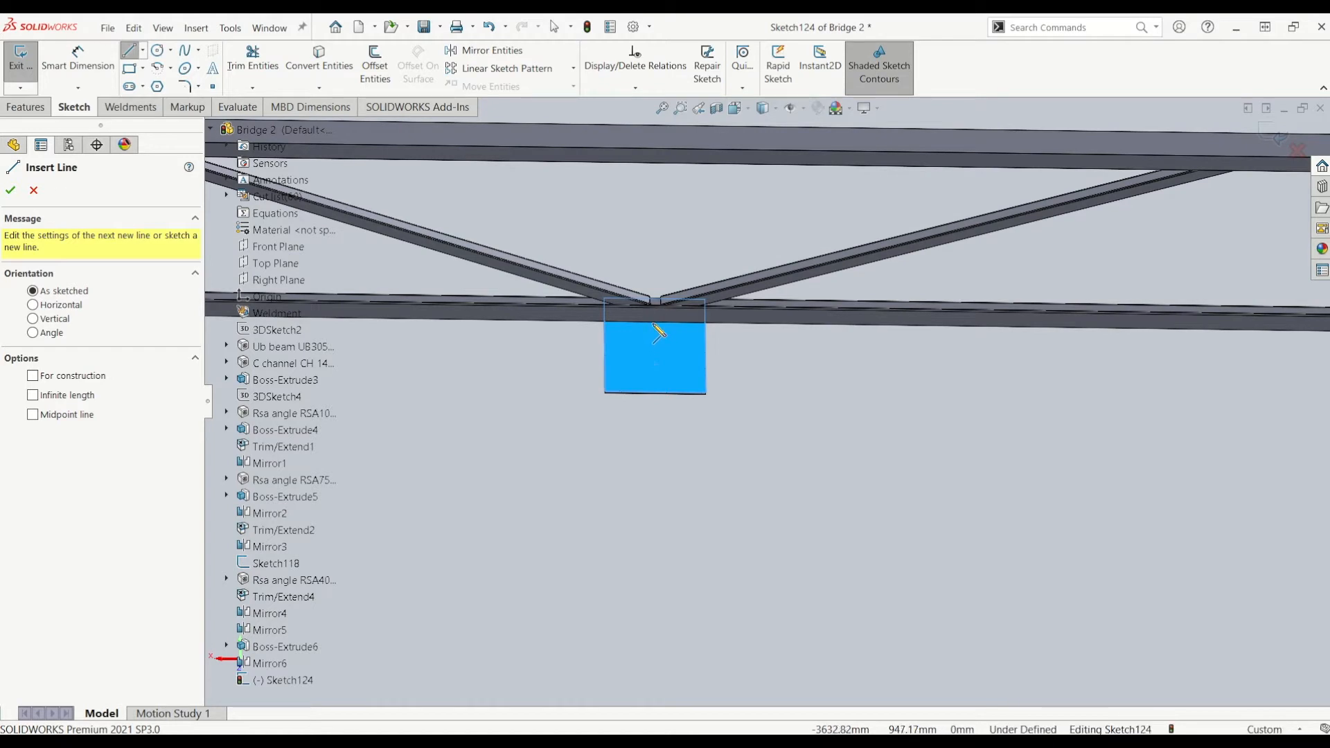
left_click(658, 333)
scroll(692, 416, "up", 4)
key("Escape")
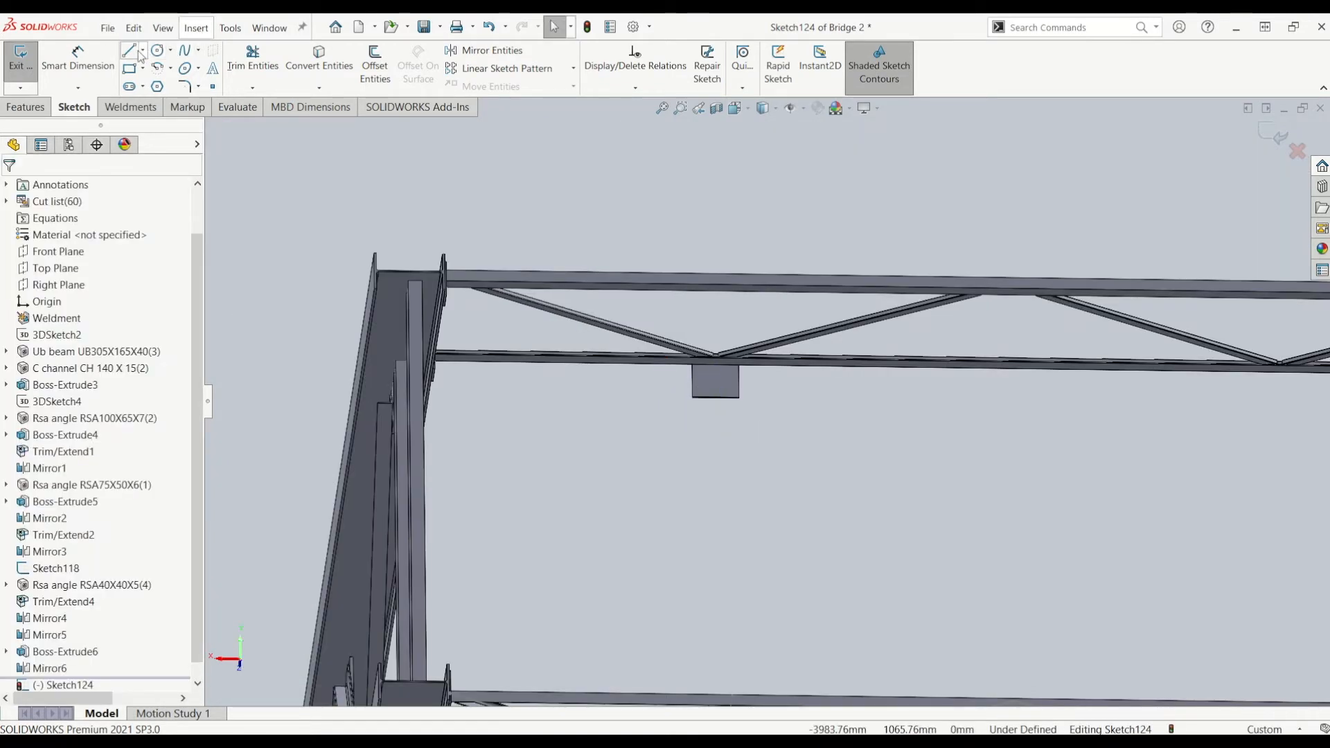
left_click(130, 51)
key("Escape")
Step: Convert the mirrored plate's face outline into sketch lines and make all four construction geometry
left_click(710, 380)
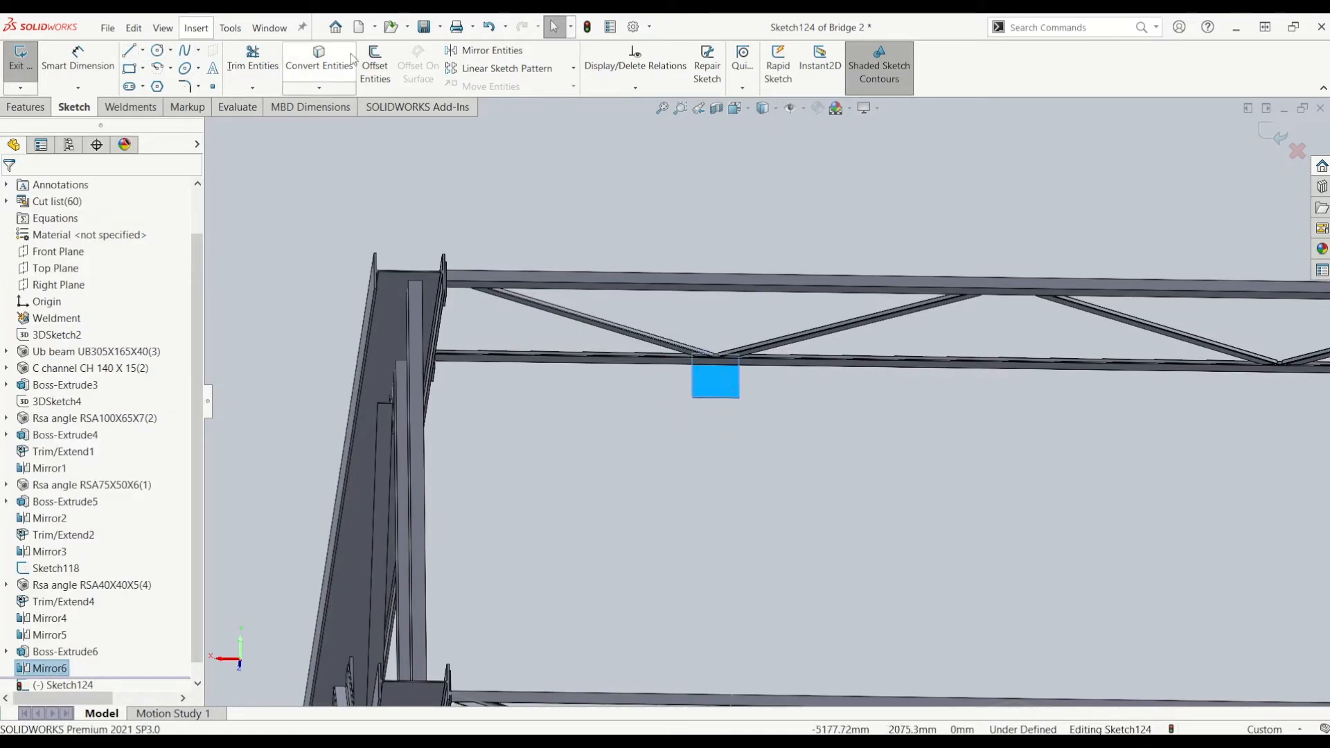
left_click(330, 66)
middle_click_drag(688, 424, 683, 399)
left_click_drag(647, 255, 783, 456)
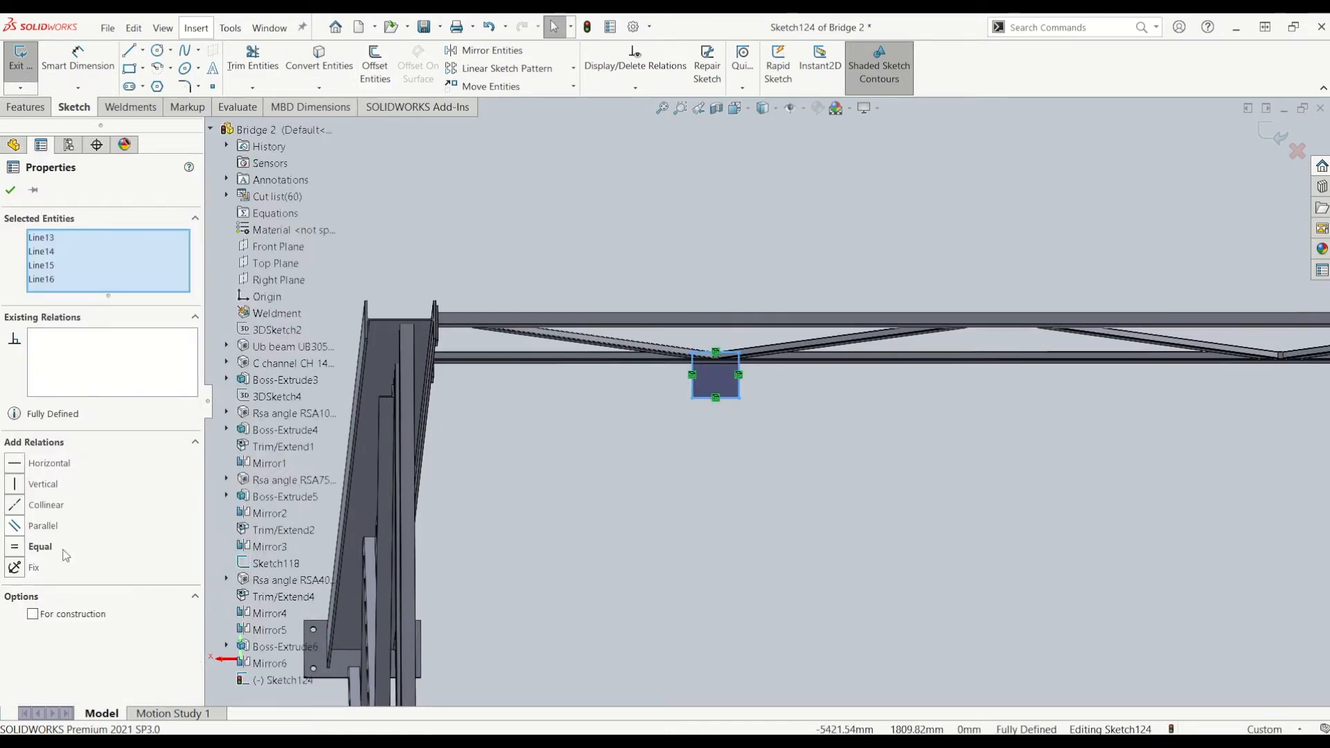
Step: Convert the outline of the original plate on the opposite truss into the same sketch as construction lines
middle_click_drag(668, 430, 663, 484)
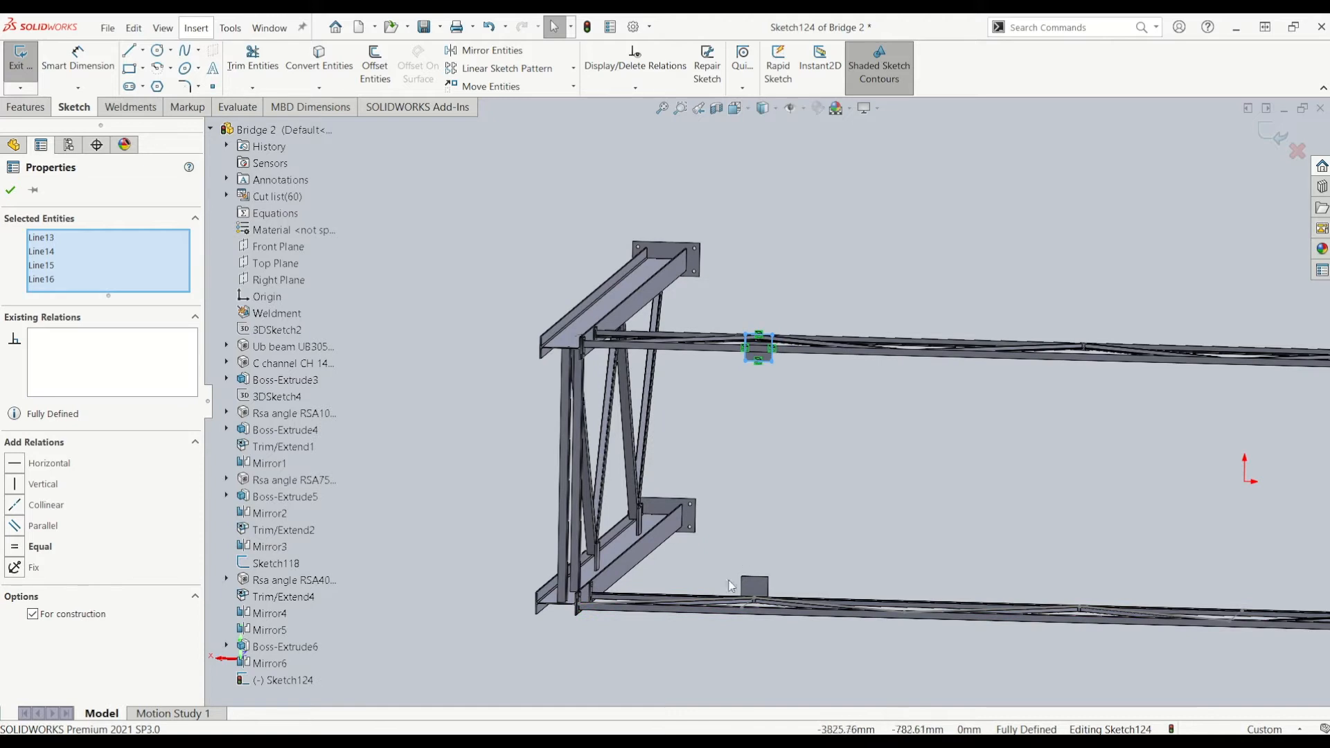
left_click(757, 604)
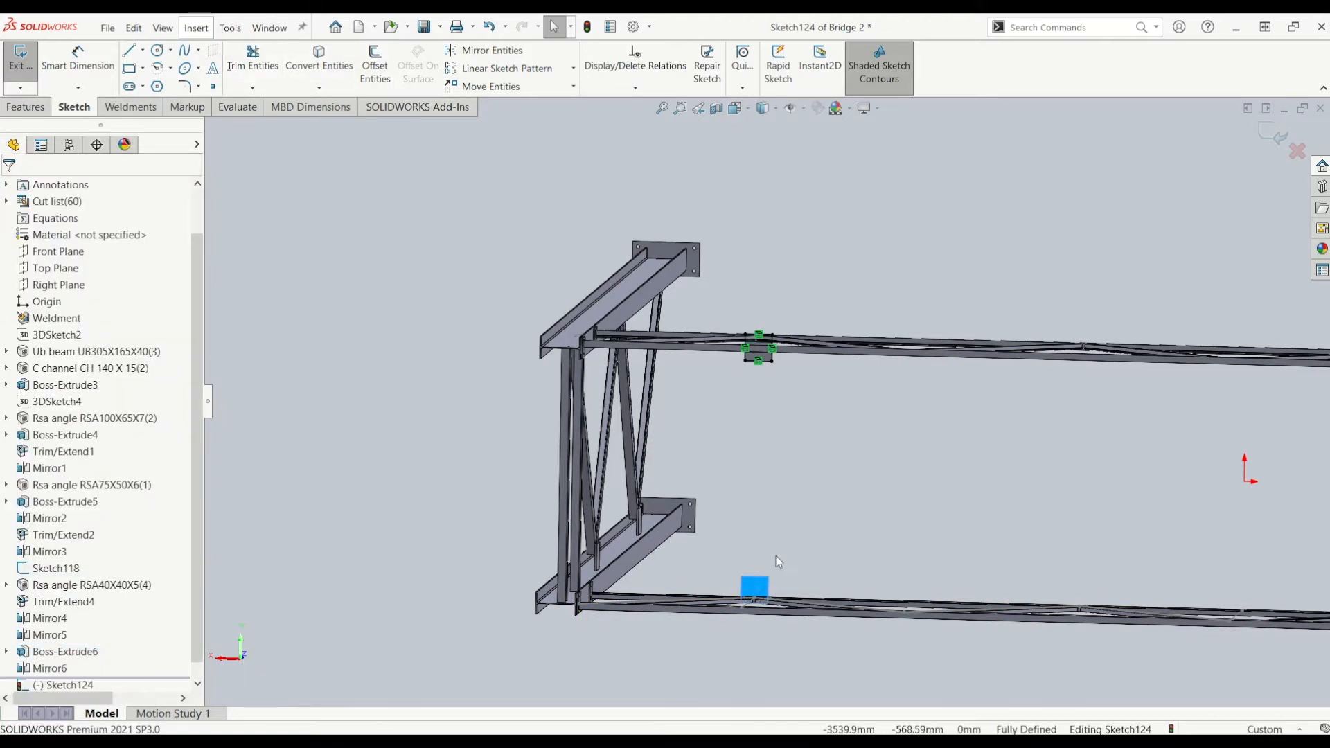
scroll(776, 555, "down", 4)
left_click_drag(666, 483, 809, 634)
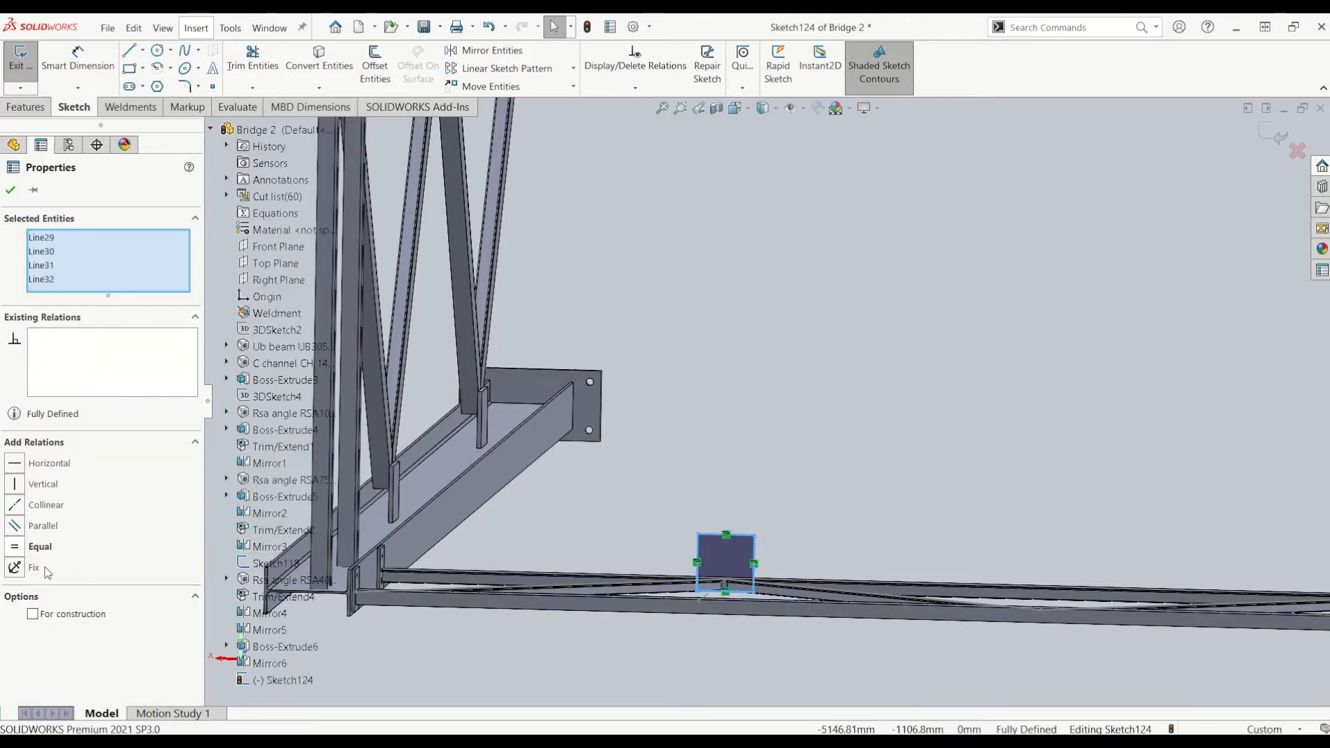
left_click(830, 552)
scroll(783, 509, "up", 3)
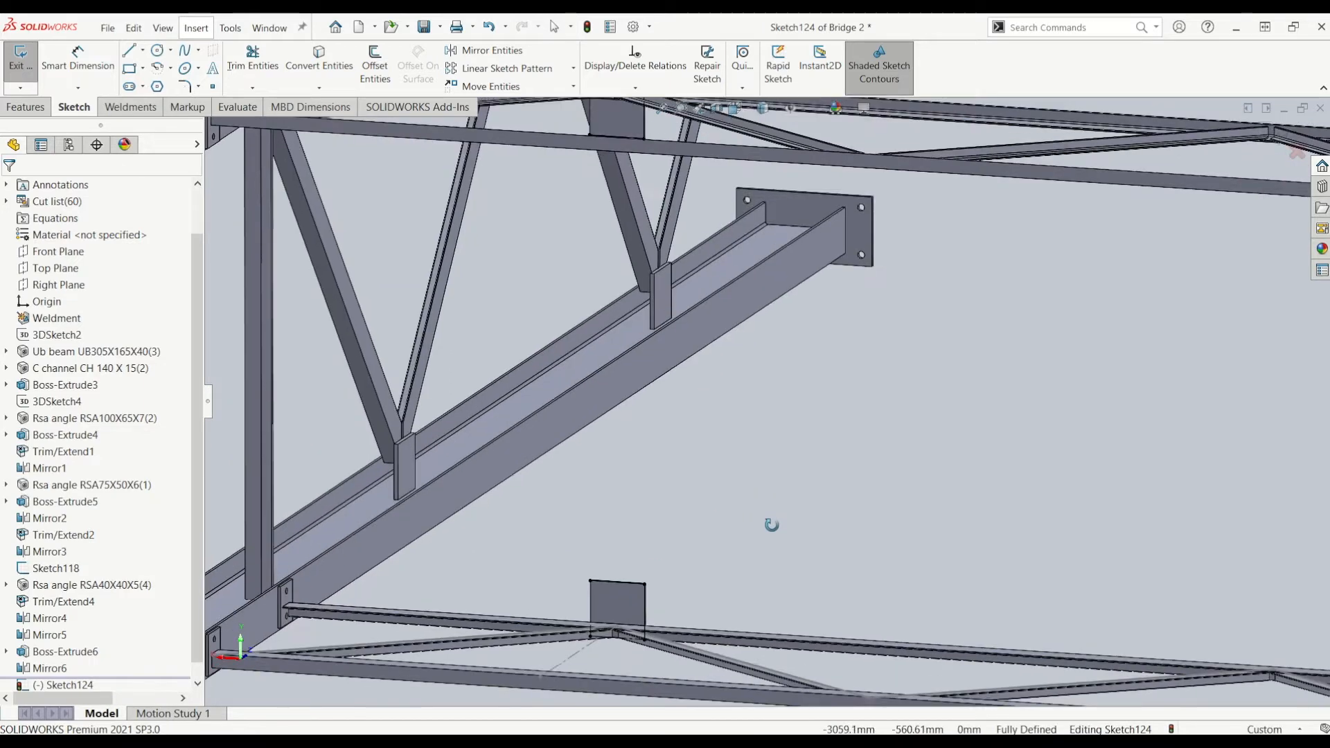
Step: Draw a line across the bridge joining the midpoints of the two plates' outer edges
scroll(770, 496, "up", 2)
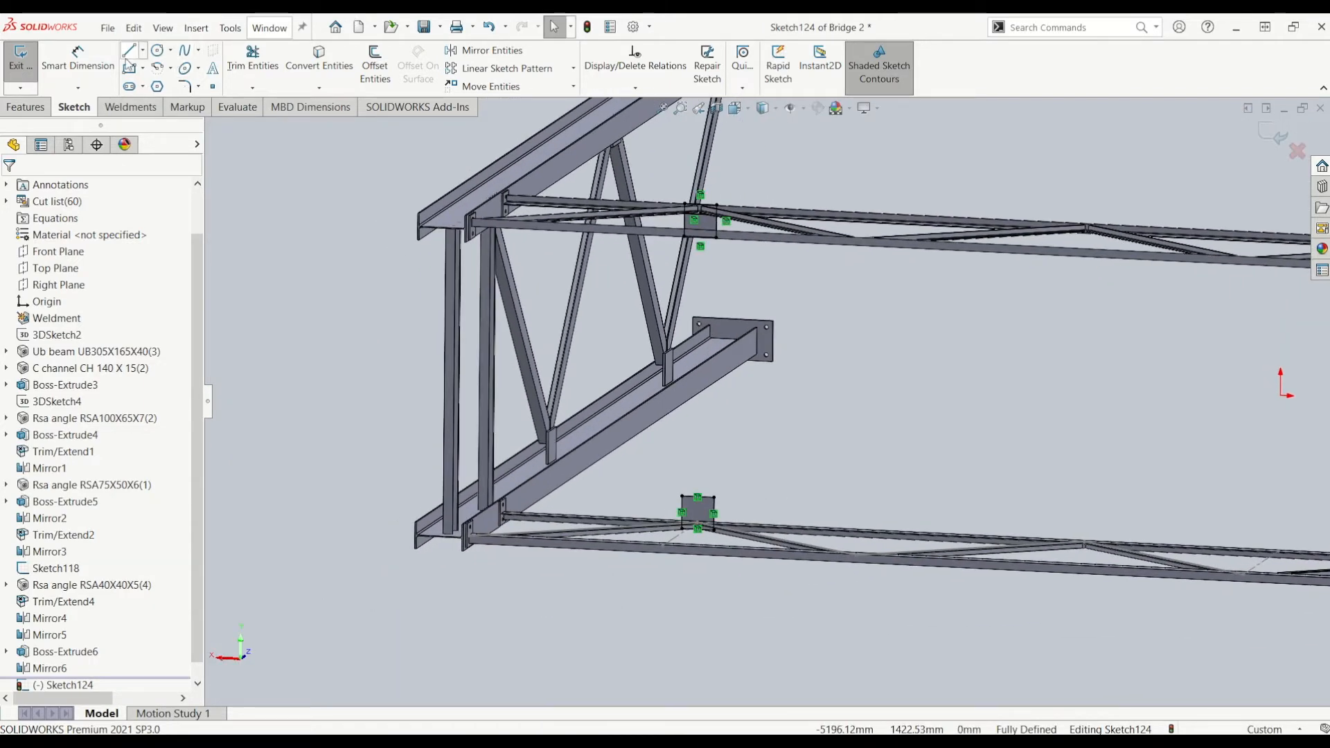
left_click(129, 51)
key("ctrl+8")
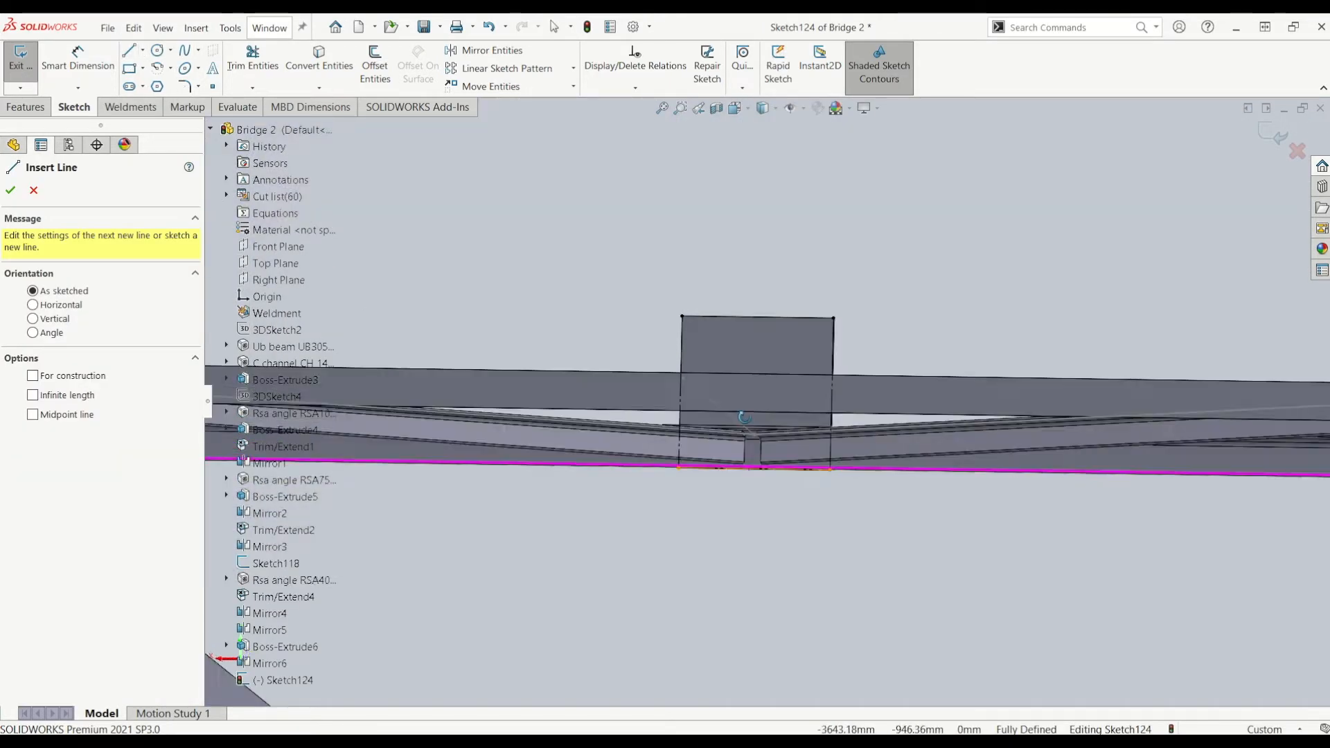
left_click(754, 469)
scroll(740, 512, "up", 9)
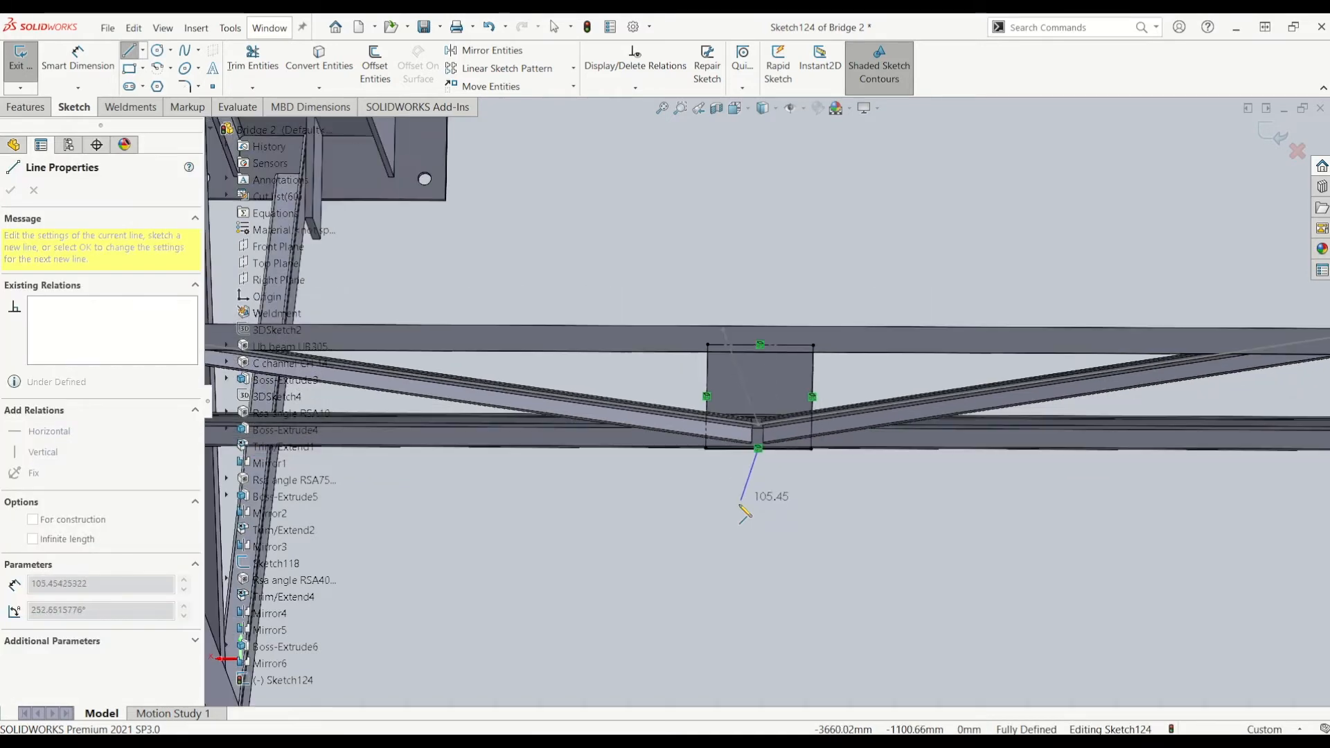
scroll(790, 240, "down", 1)
scroll(763, 289, "down", 8)
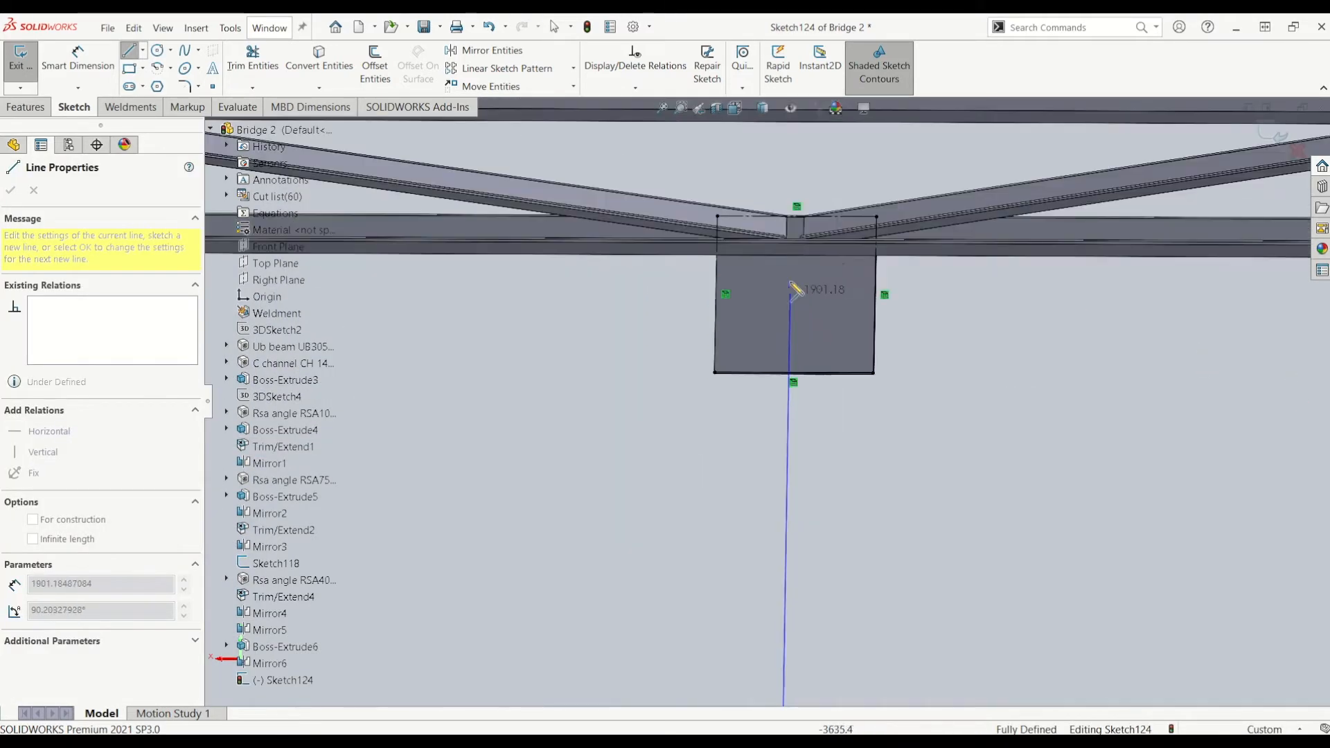
double_click(798, 220)
key("Escape")
Step: Add a BSI rsc channel structural member, size RSC76x38, along the line between the two plates
mouse_move(769, 437)
middle_mouse_down()
mouse_move(783, 341)
mouse_move(754, 372)
mouse_move(847, 346)
mouse_move(837, 339)
mouse_move(930, 351)
mouse_move(926, 475)
mouse_move(713, 216)
mouse_move(734, 262)
mouse_move(713, 332)
mouse_move(782, 244)
middle_mouse_up()
scroll(793, 283, "down", 5)
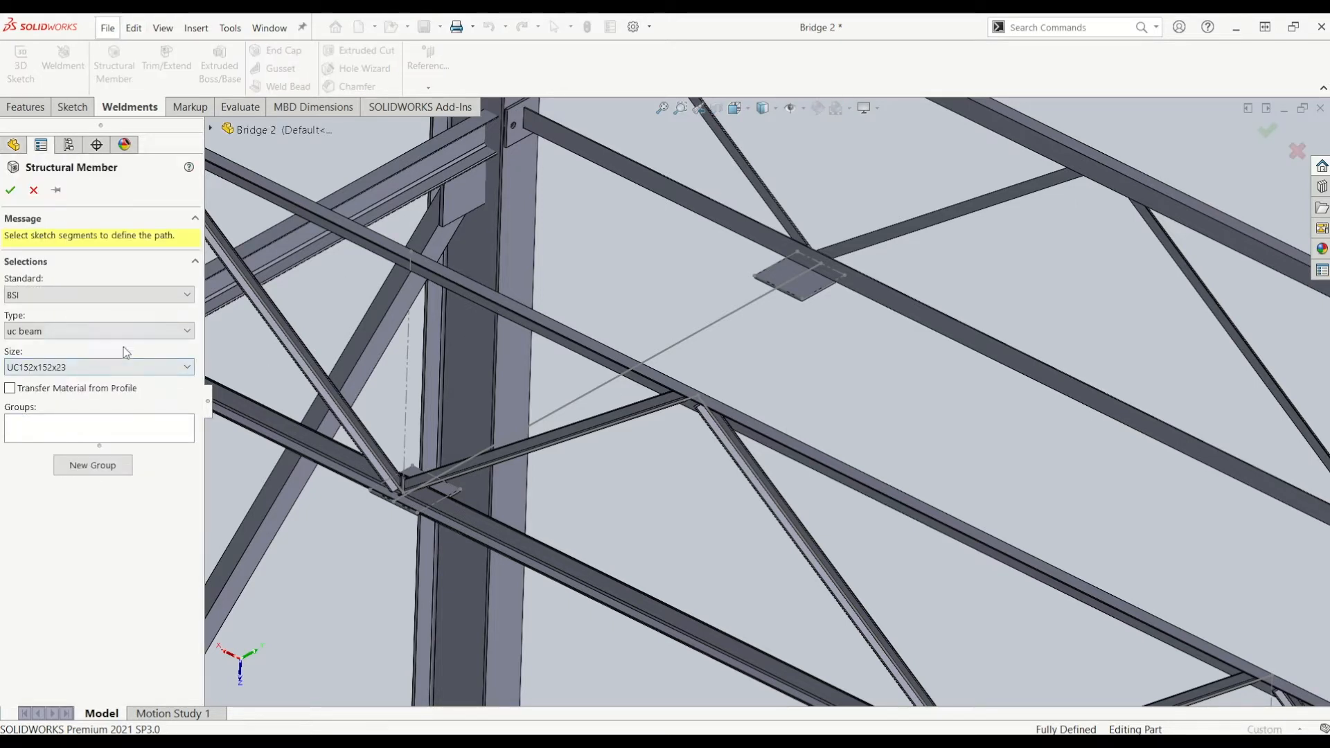
left_click(124, 331)
left_click(129, 371)
left_click(125, 367)
left_click(125, 380)
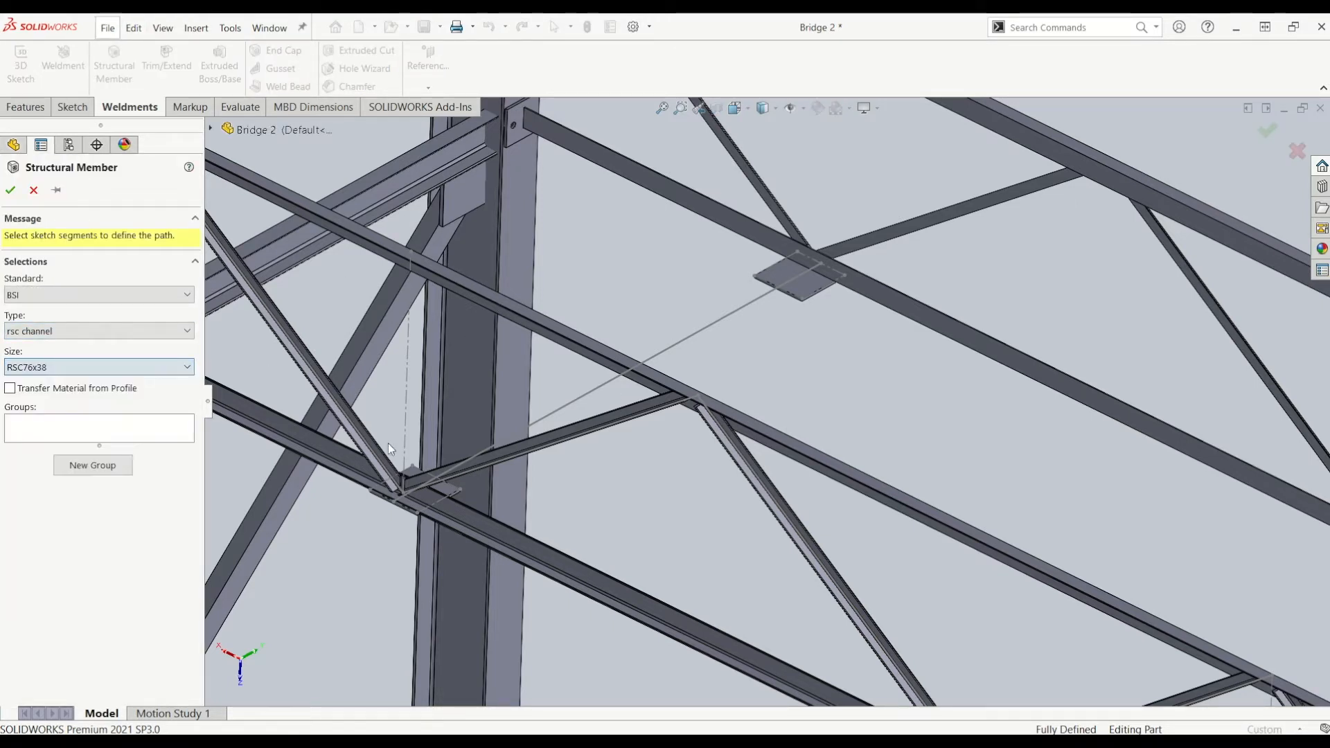
left_click(553, 416)
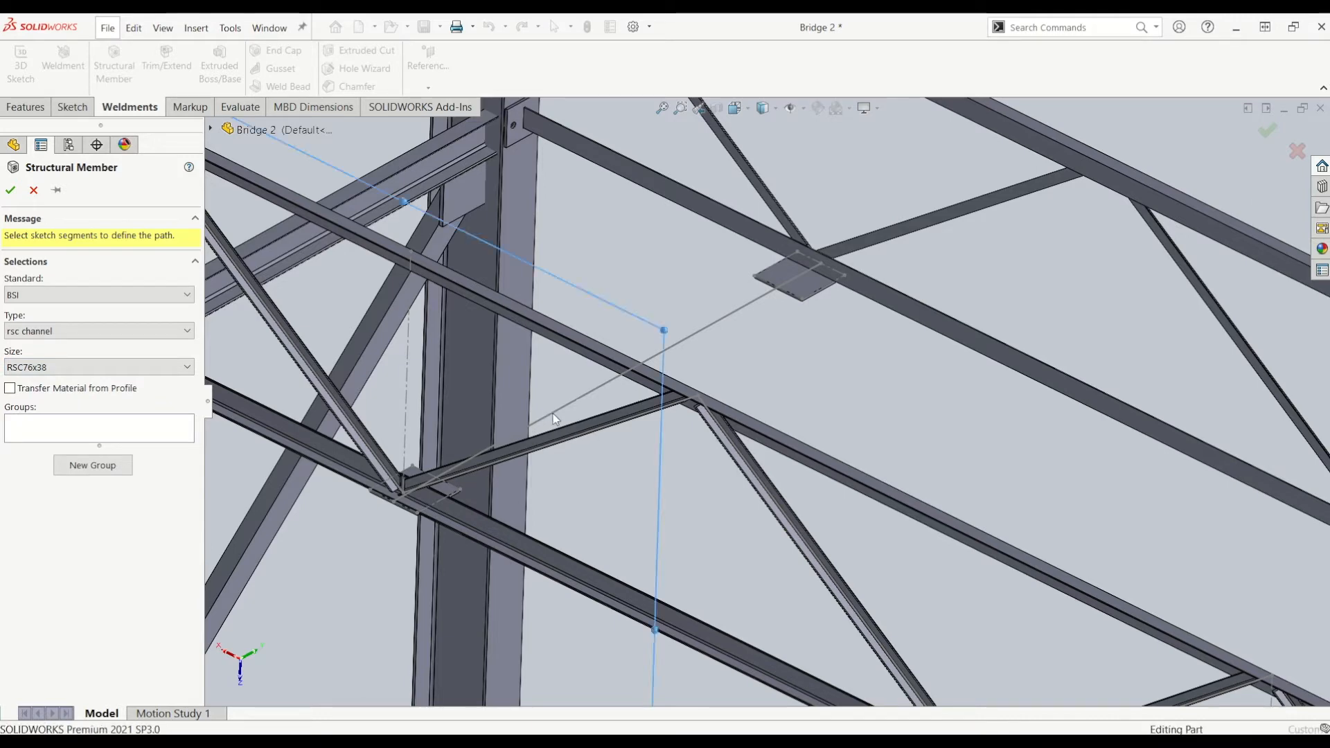
left_click(552, 414)
mouse_move(564, 423)
middle_mouse_down()
mouse_move(449, 412)
mouse_move(523, 389)
mouse_move(366, 433)
middle_mouse_up()
scroll(561, 503, "down", 10)
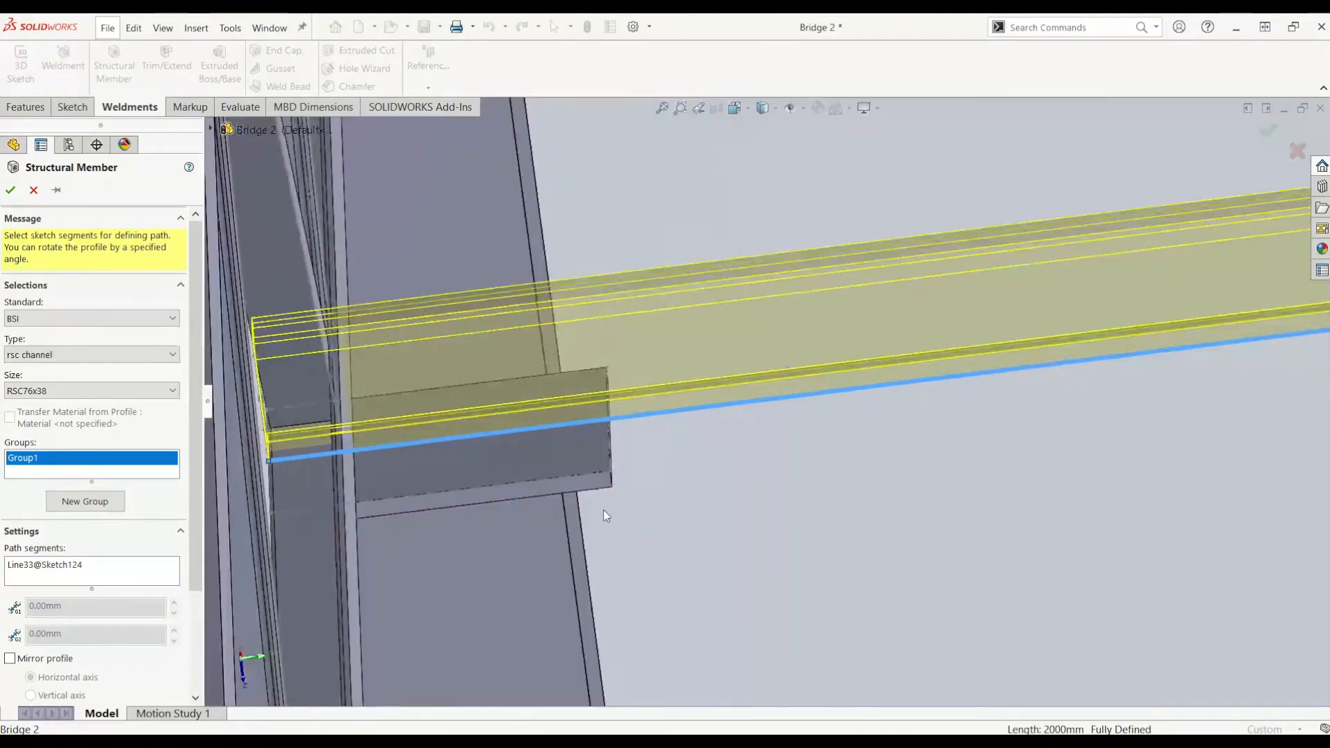
scroll(606, 516, "up", 5)
left_click(12, 191)
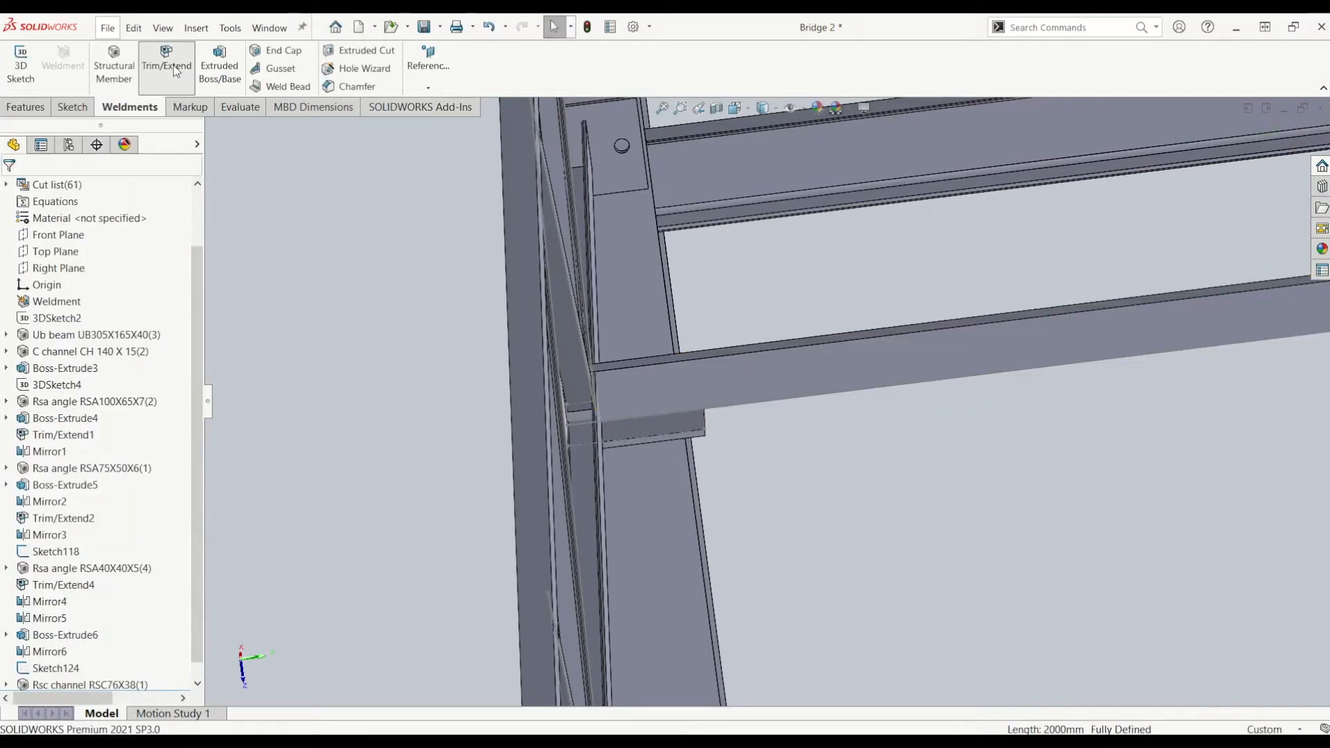
Step: Trim the RSC76x38 cross channel against the lower chord faces of both trusses, with extension off and both outer end pieces discarded
left_click(172, 64)
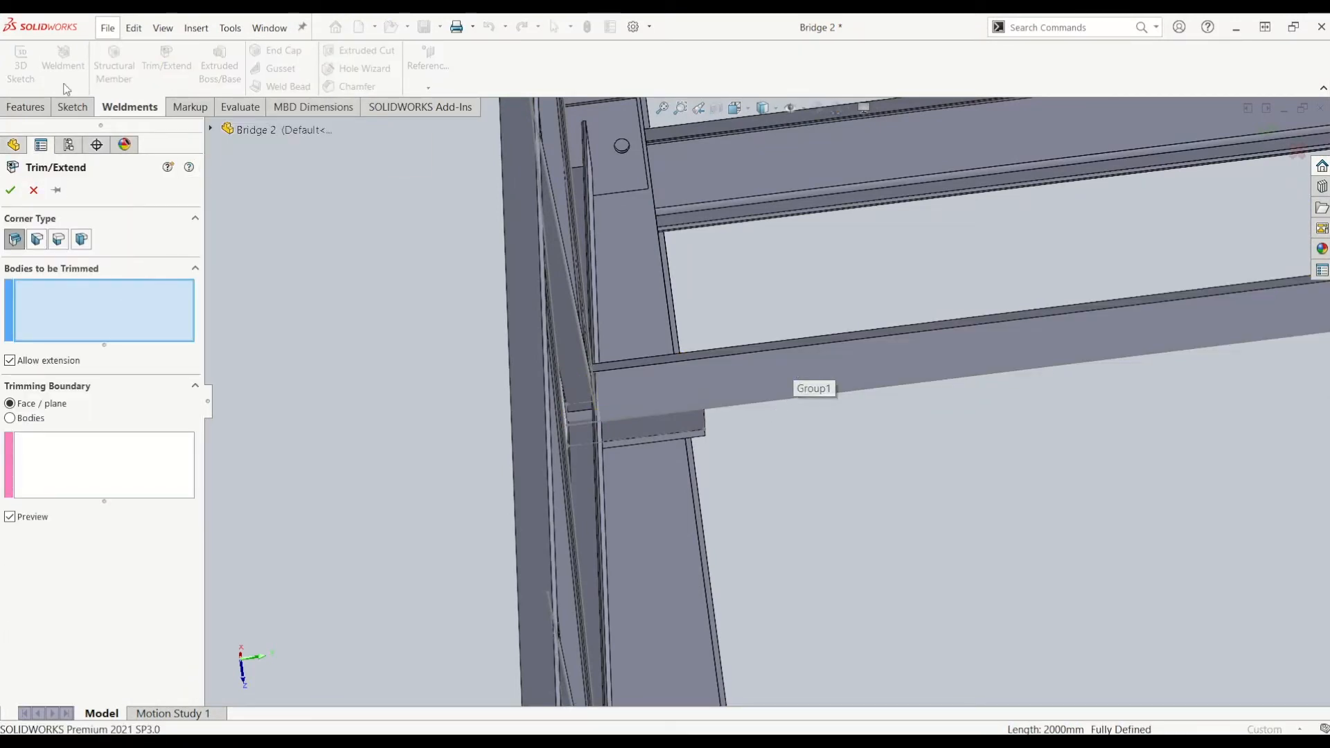
left_click(48, 363)
middle_click_drag(604, 419, 525, 451)
left_click(766, 364)
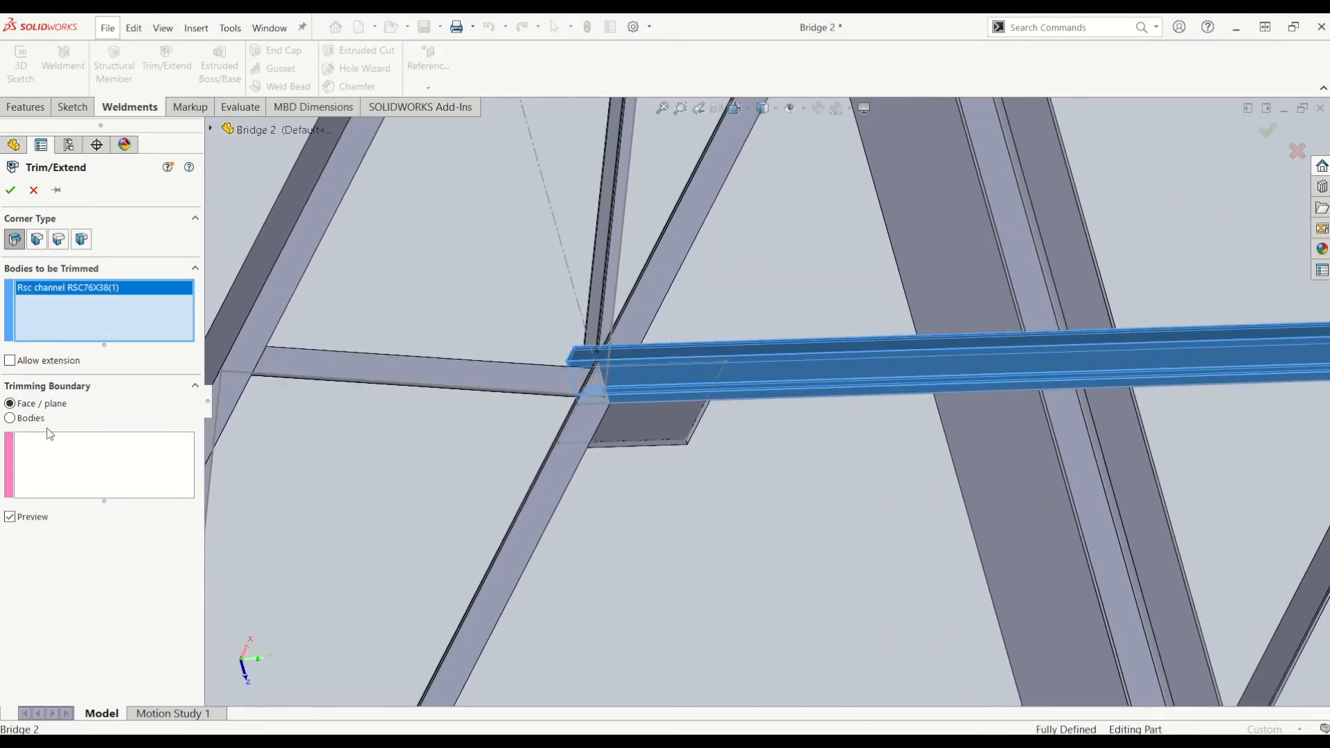
left_click(90, 473)
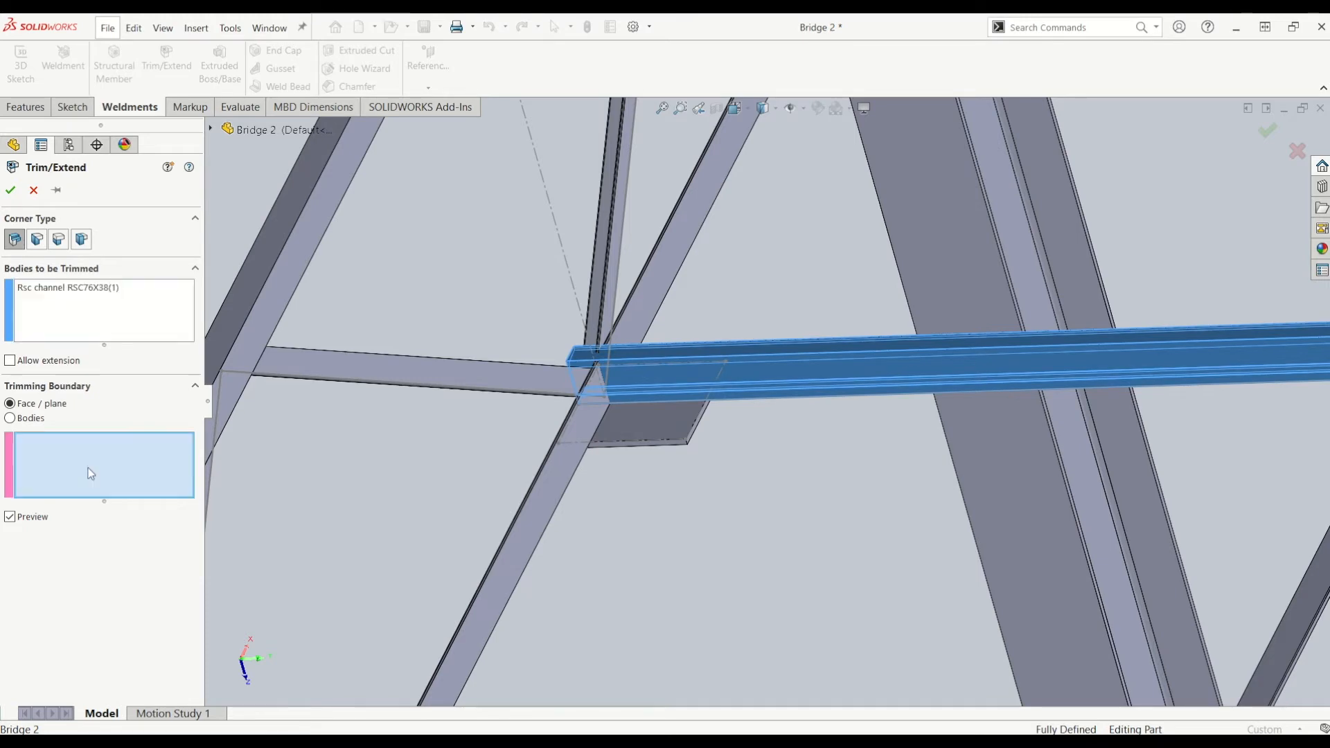
left_click(601, 447)
middle_click_drag(807, 488, 1028, 472)
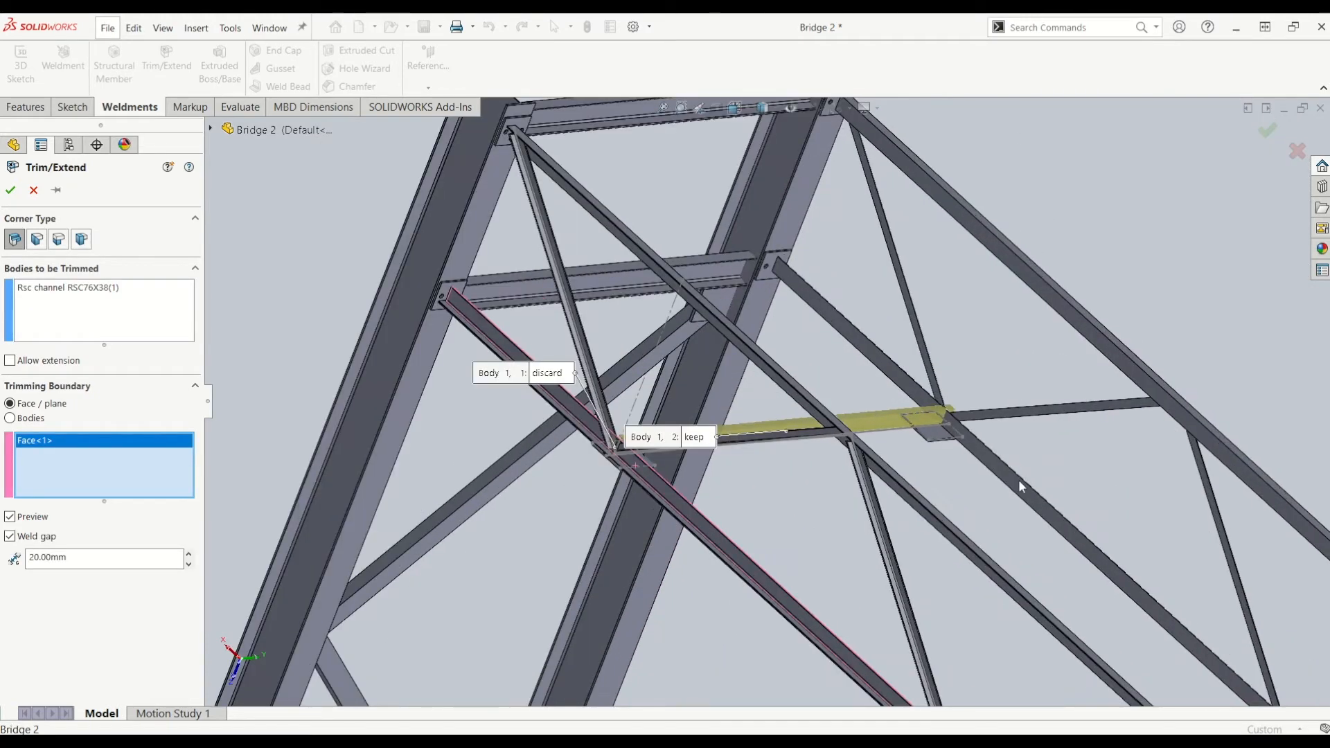
left_click(1020, 487)
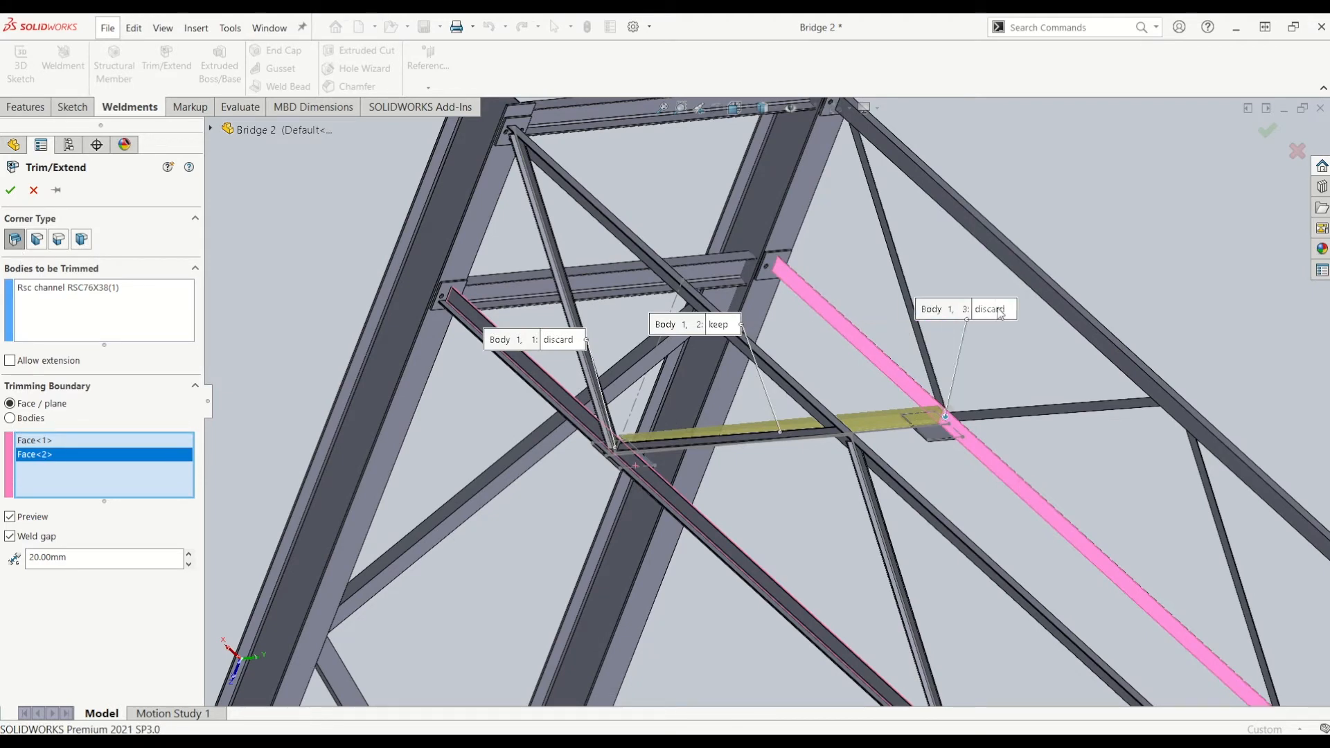
left_click_drag(563, 336, 545, 345)
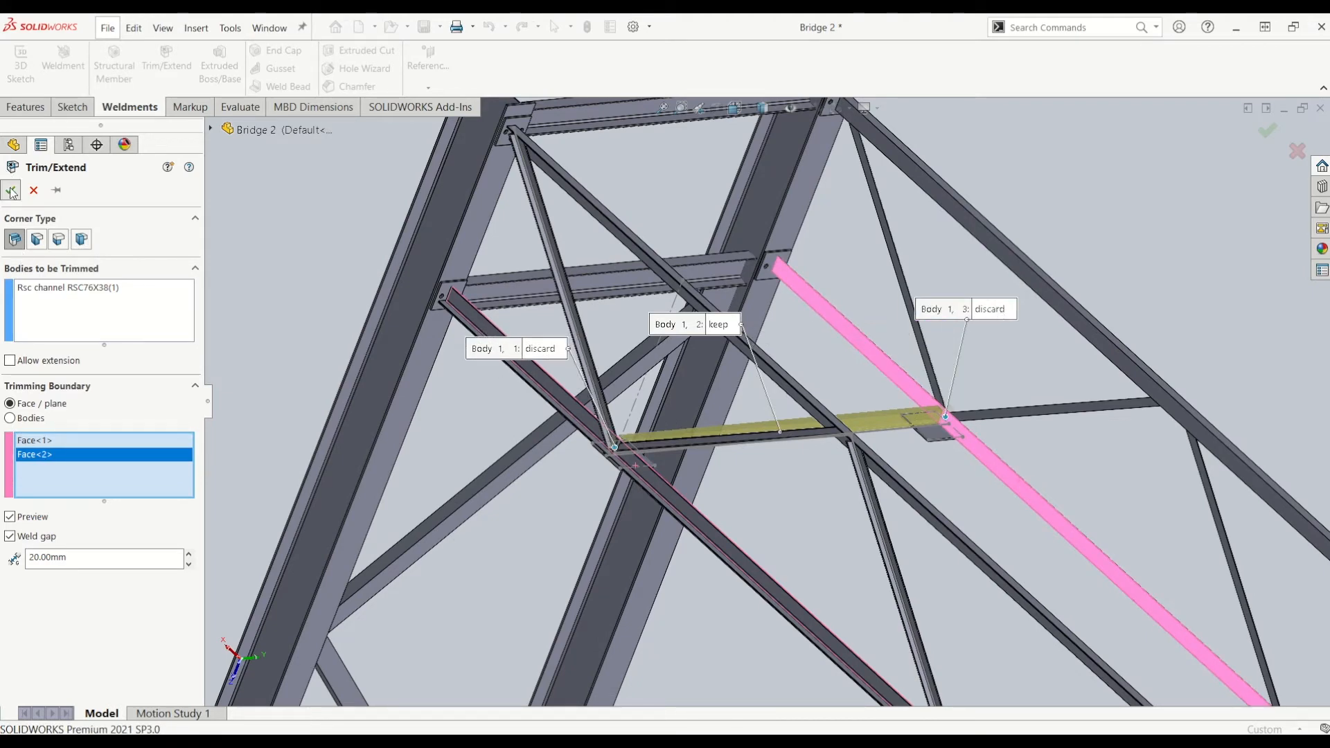
Step: Edit the cross channel's Trim/Extend feature and turn off its weld gap
middle_click_drag(825, 431, 714, 386)
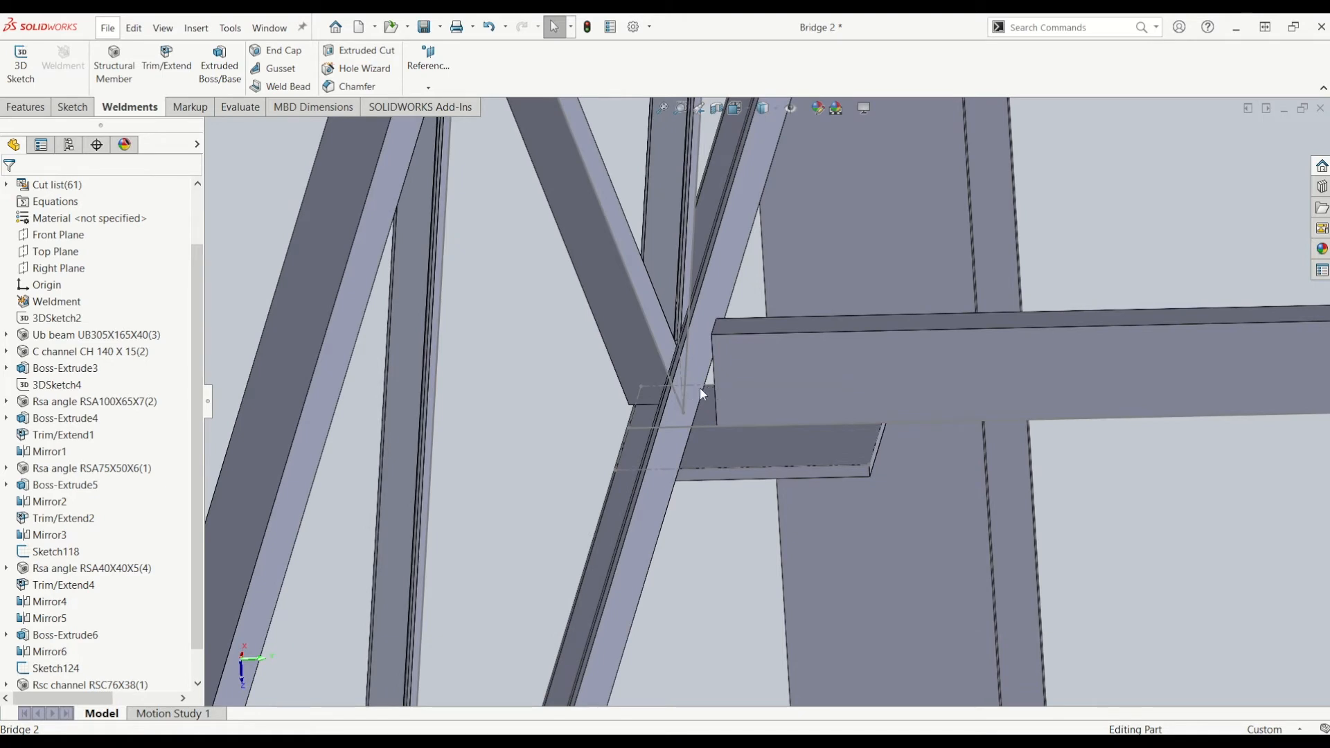
right_click(109, 686)
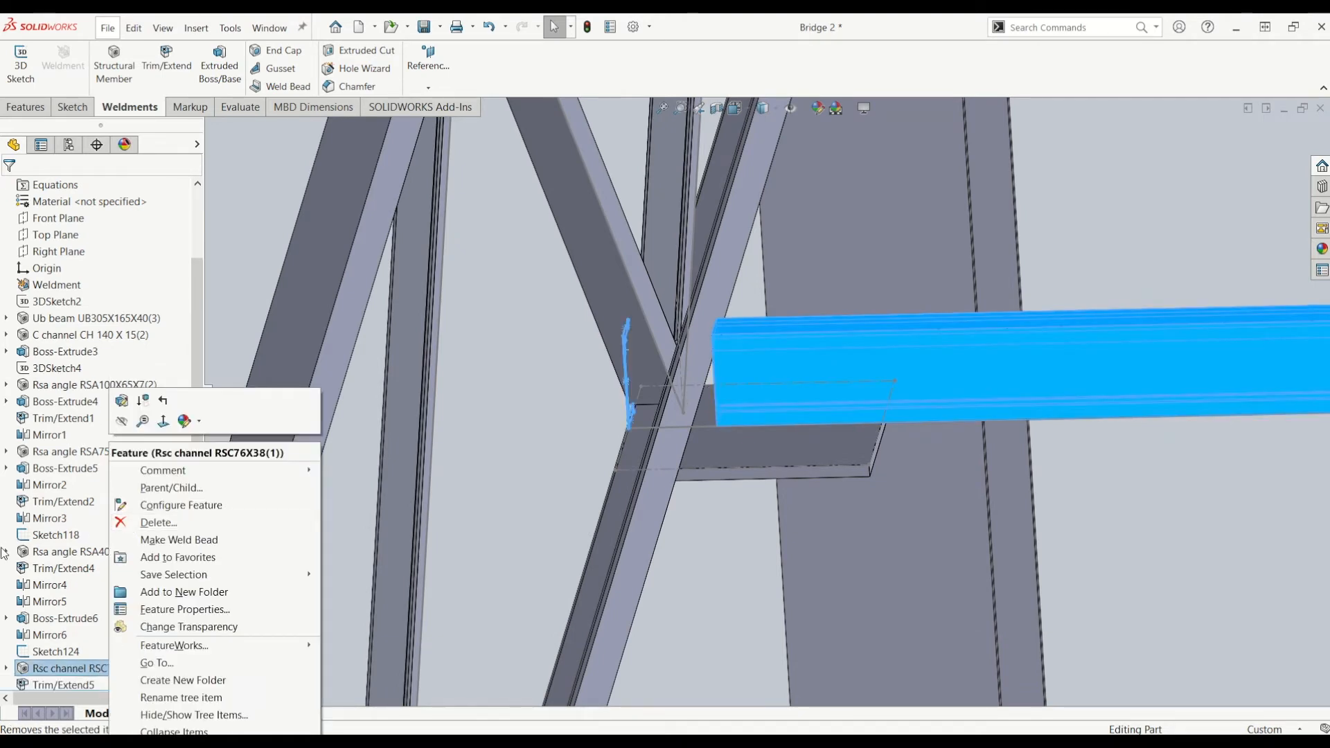
left_click(5, 551)
scroll(32, 591, "down", 3)
right_click(63, 669)
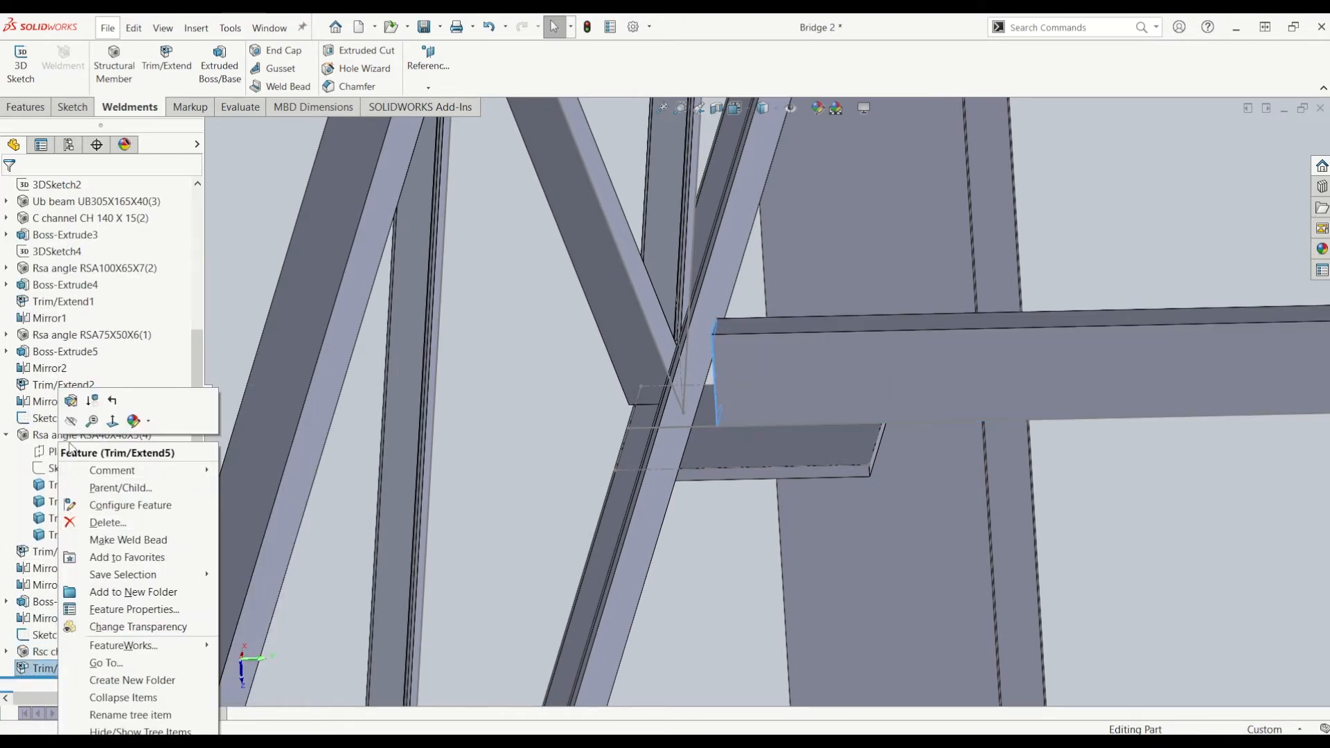
left_click(70, 408)
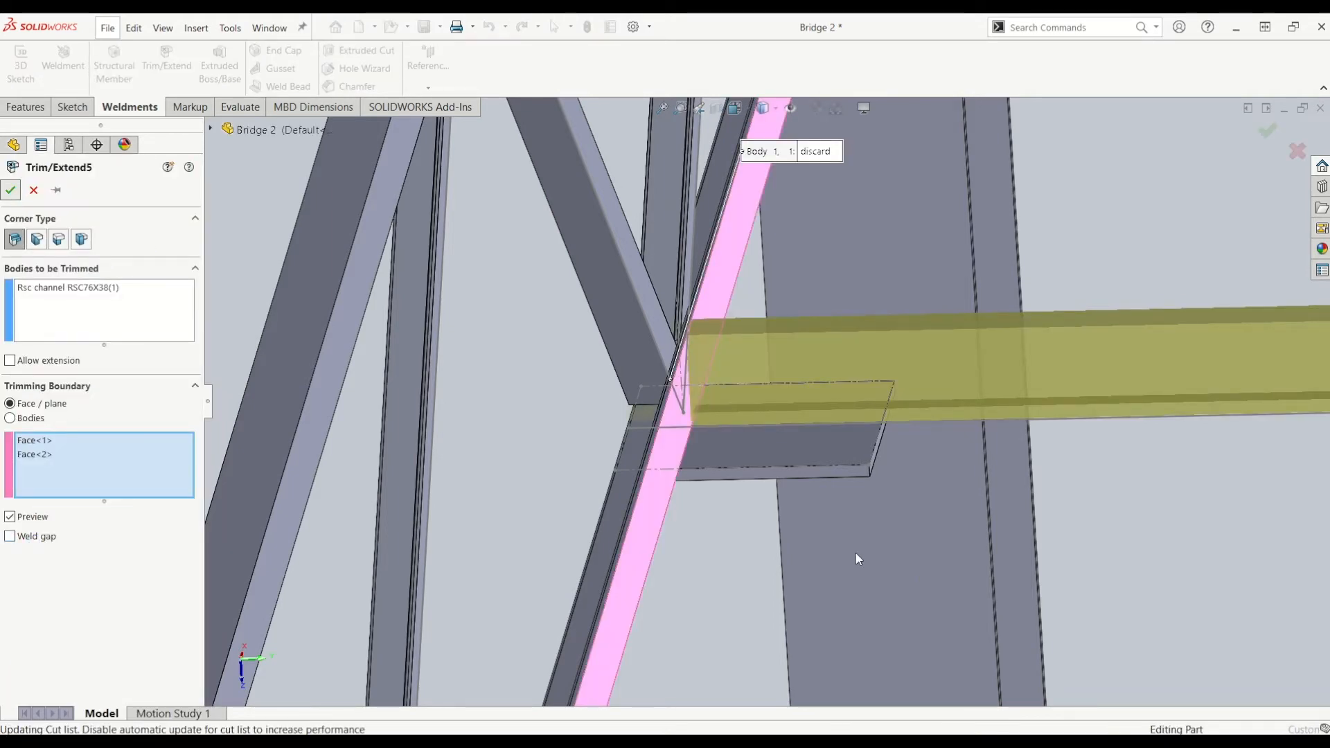
Step: Examine the trimmed cross channel between the trusses and the whole Bridge 2 frame
scroll(856, 555, "up", 8)
middle_click_drag(903, 548, 971, 578)
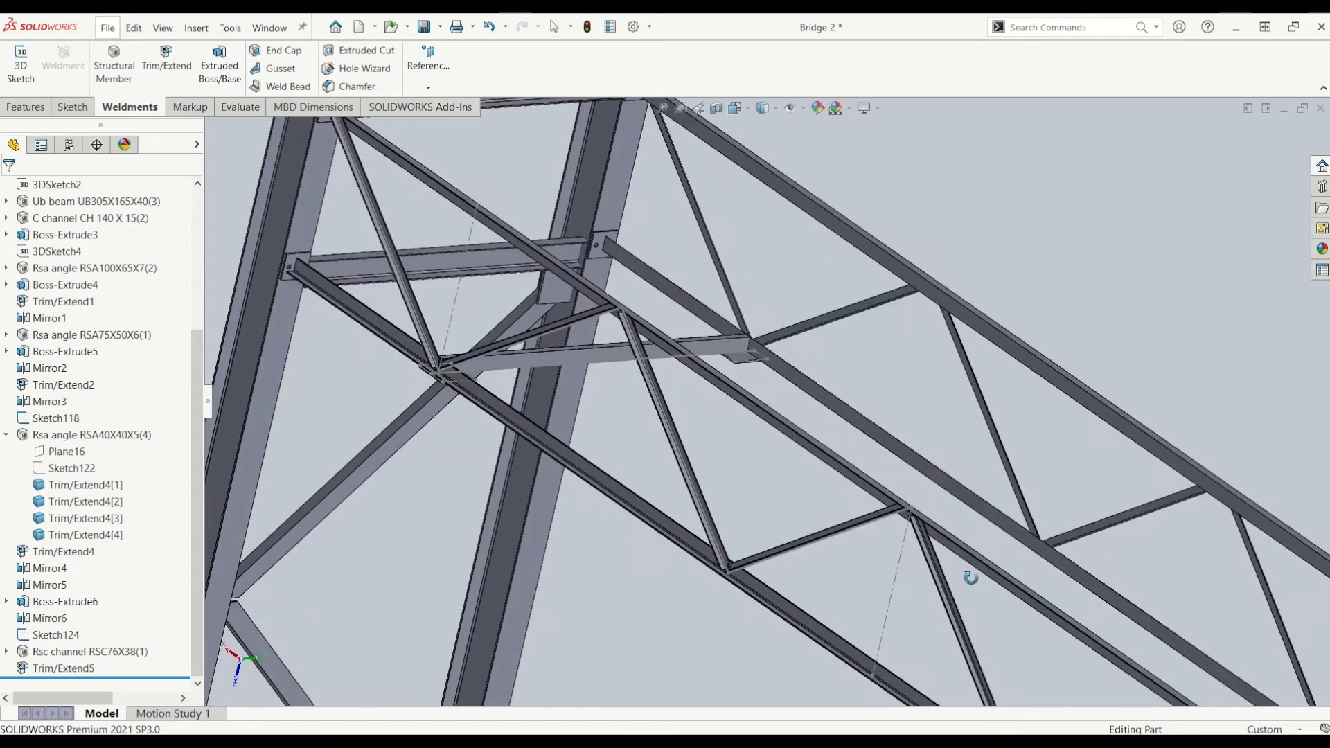
scroll(971, 578, "up", 6)
middle_click_drag(792, 547, 801, 600)
scroll(800, 600, "up", 5)
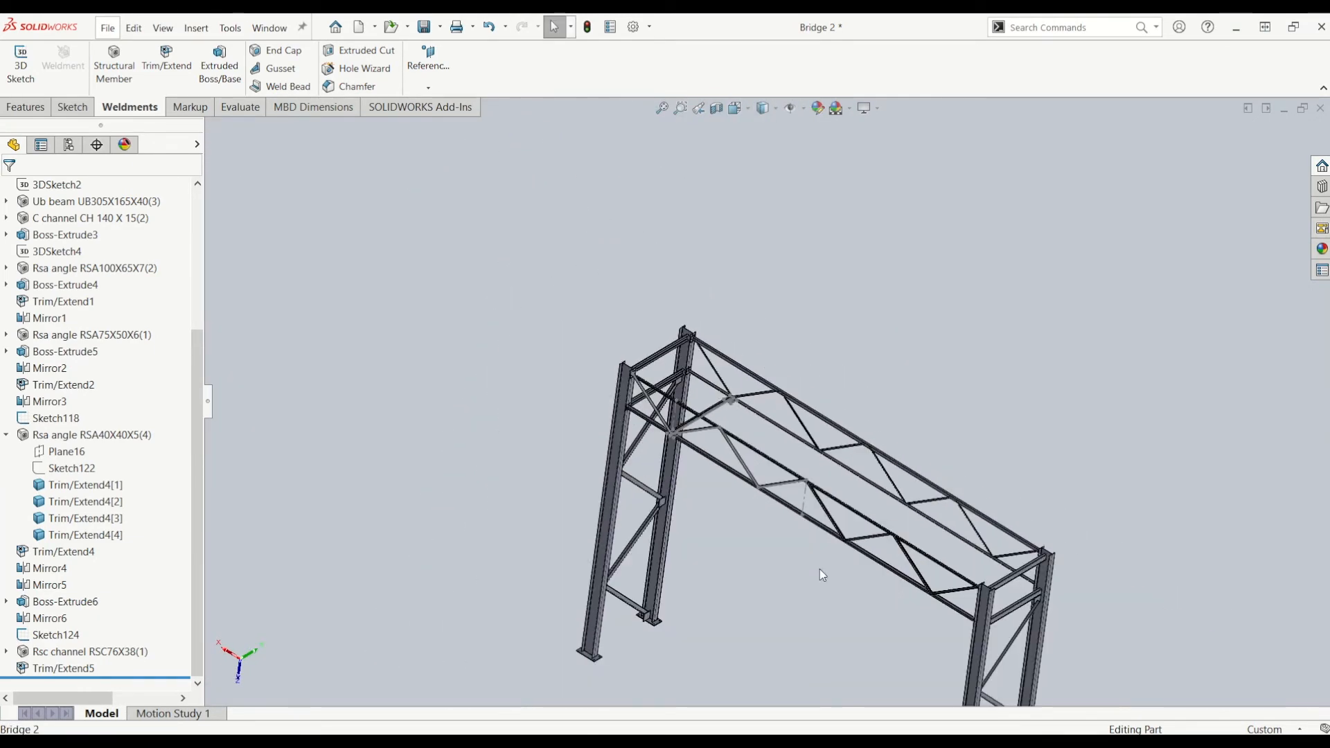
scroll(809, 564, "up", 1)
scroll(745, 444, "down", 2)
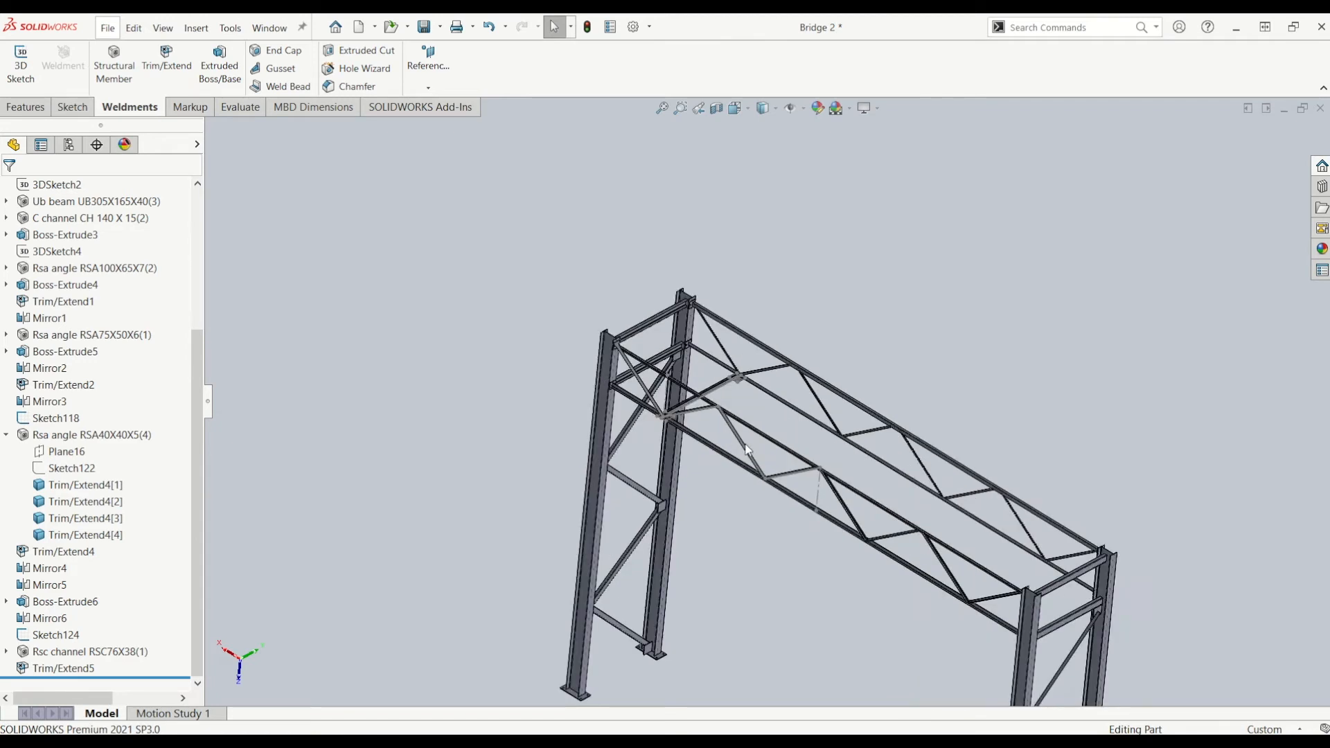
scroll(747, 449, "down", 1)
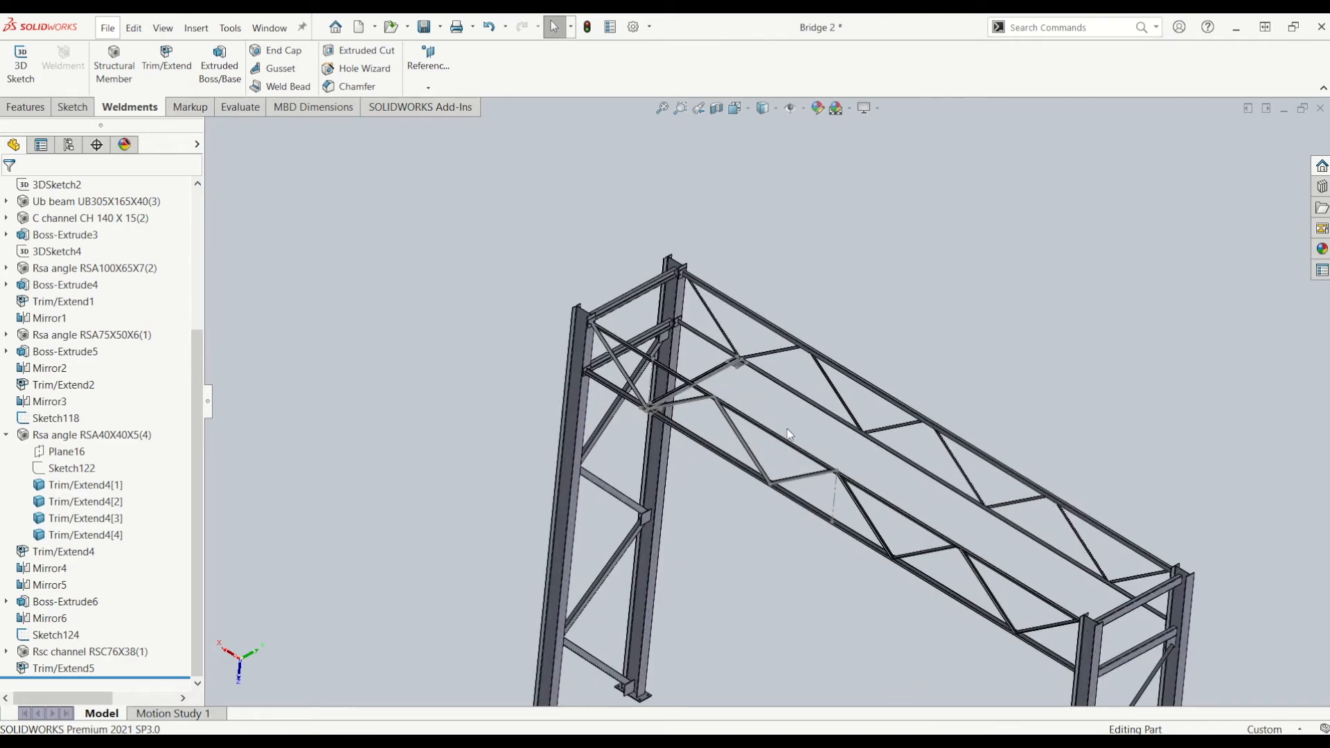
scroll(928, 363, "up", 4)
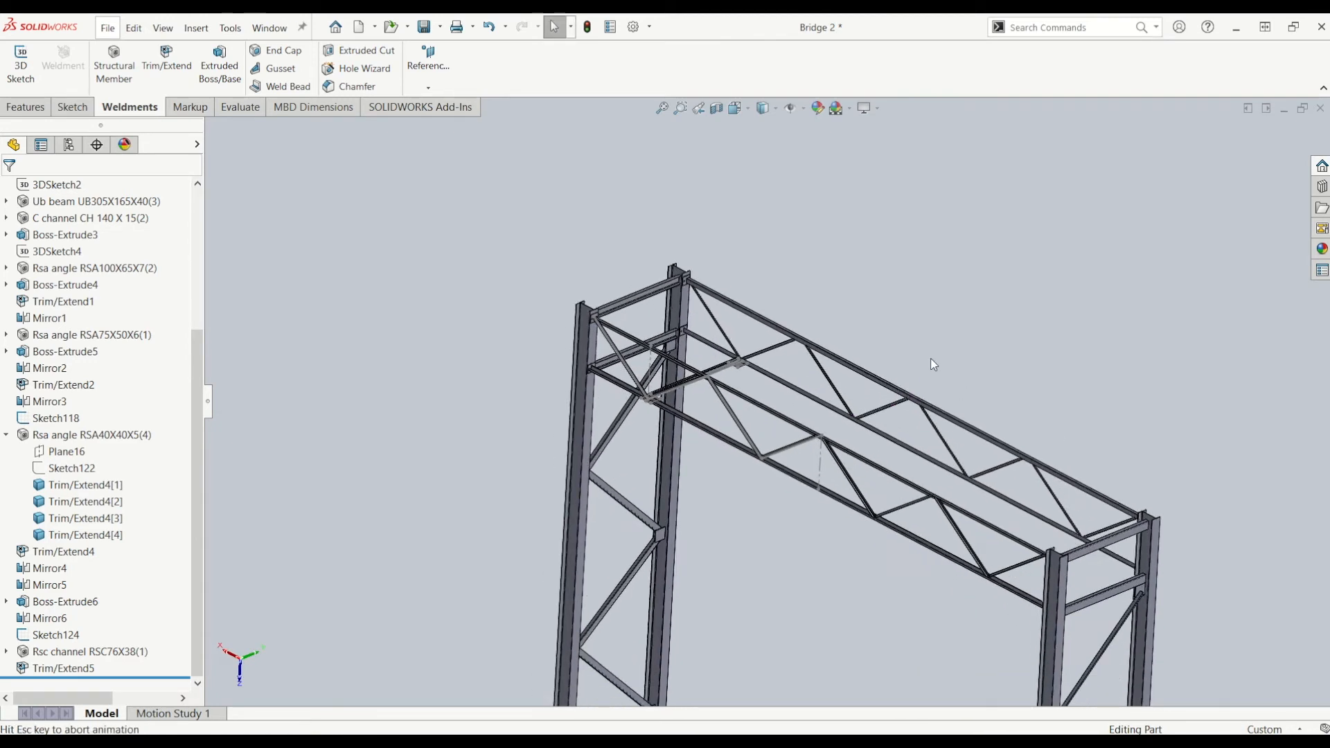
scroll(784, 277, "down", 2)
scroll(752, 205, "down", 1)
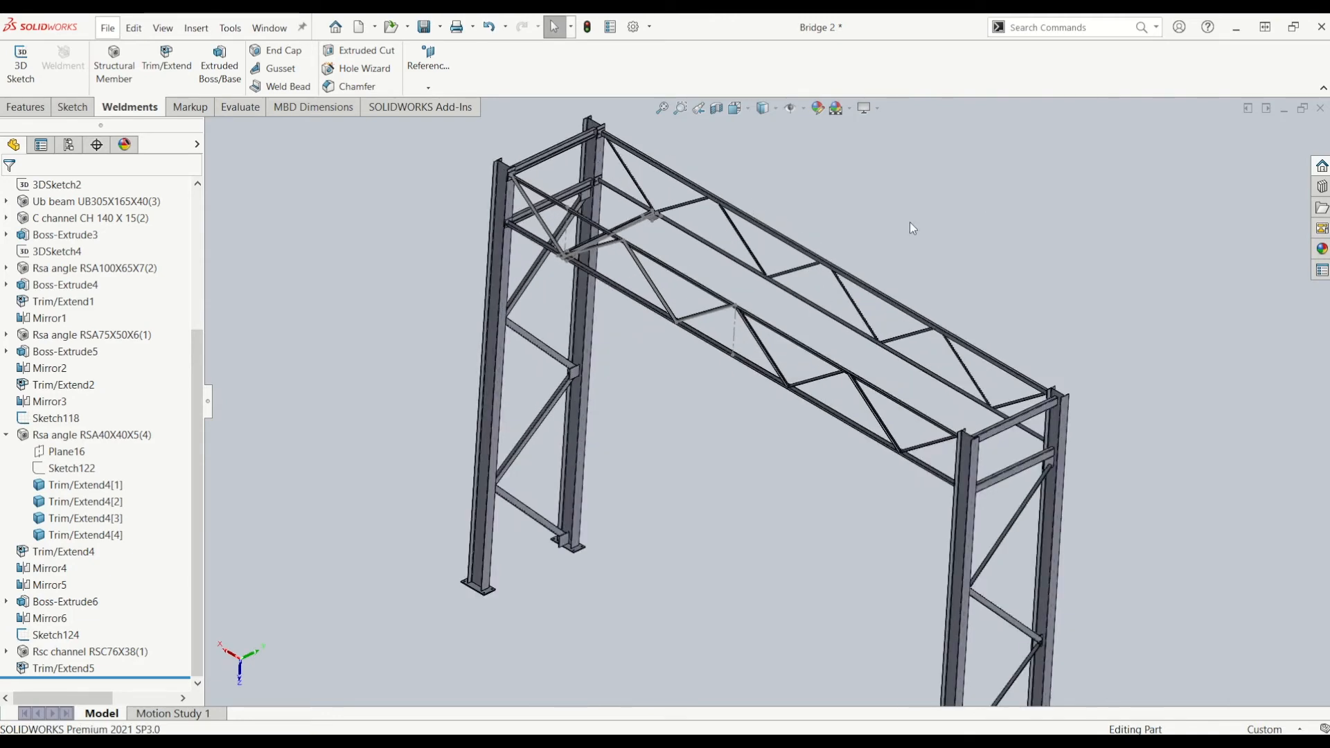
Step: Switch to the Bridge 1 model and examine how its cross members, diagonals and node plates are arranged
key("ctrl+Tab")
middle_click_drag(780, 259, 755, 253)
scroll(720, 197, "down", 2)
scroll(720, 198, "down", 4)
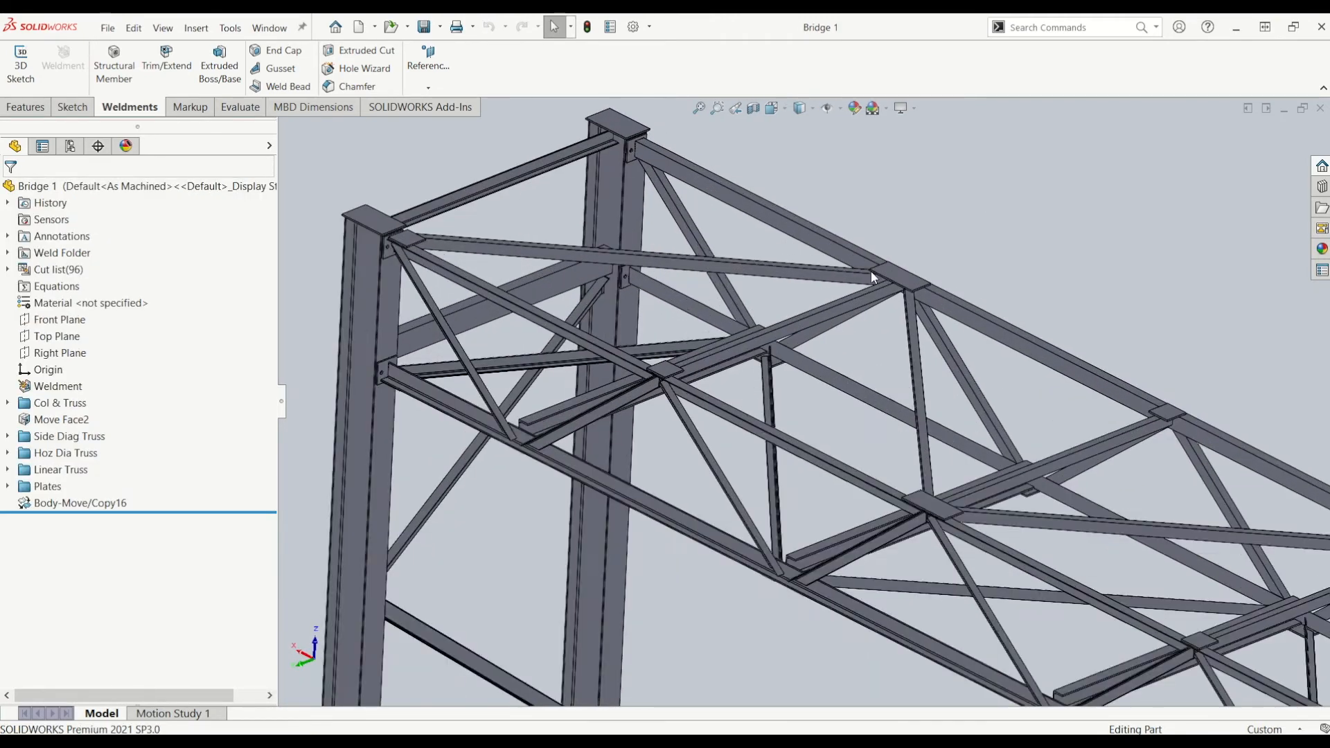
middle_click_drag(965, 270, 940, 296)
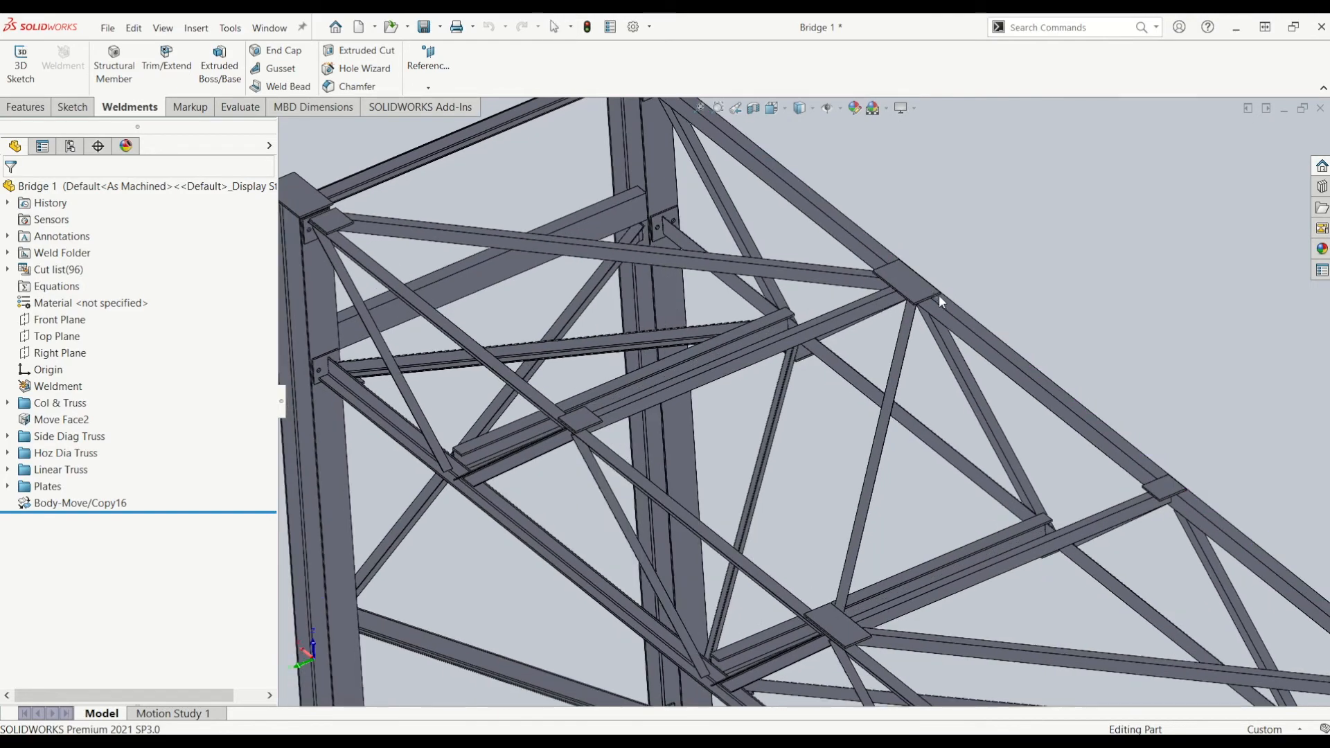
scroll(925, 287, "up", 10)
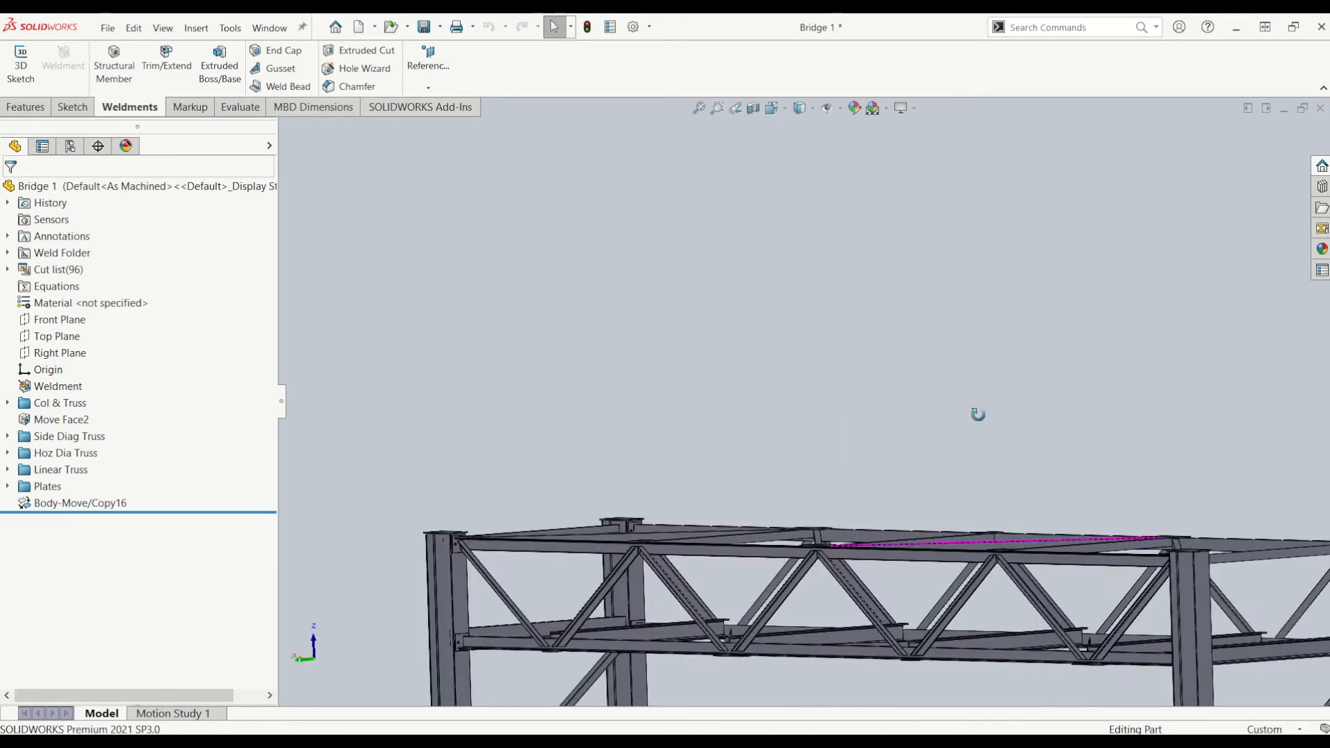
scroll(796, 493, "down", 6)
scroll(796, 476, "up", 3)
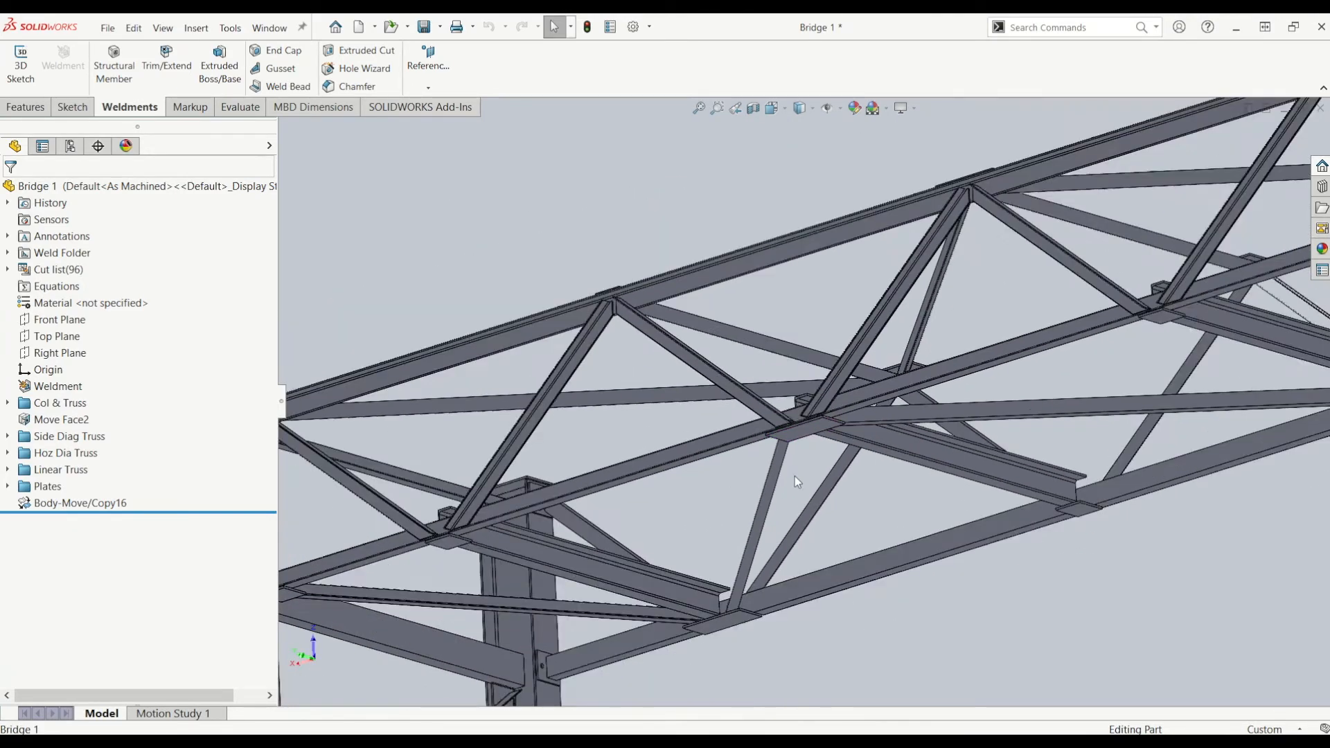
middle_click_drag(793, 528, 648, 535)
middle_click_drag(685, 541, 699, 498)
scroll(778, 551, "up", 4)
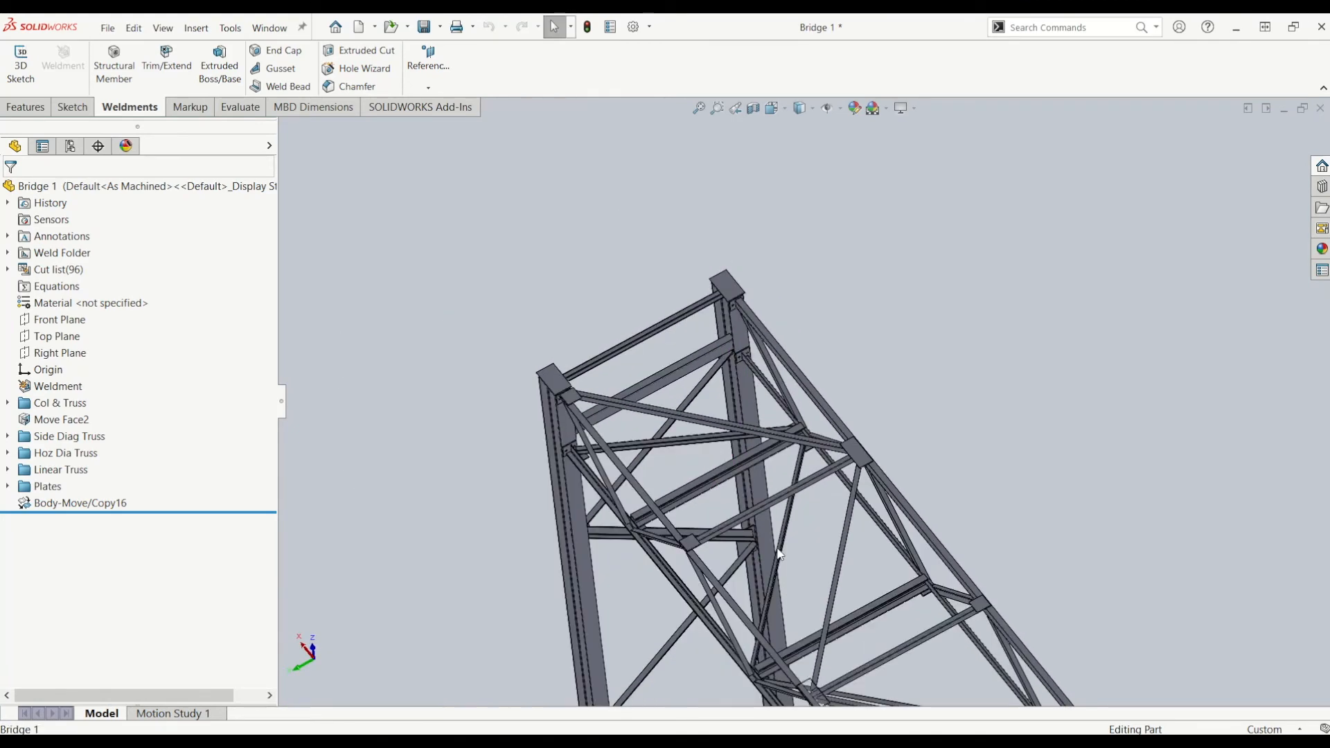
scroll(851, 539, "up", 4)
middle_click_drag(905, 587, 900, 548)
scroll(899, 575, "down", 5)
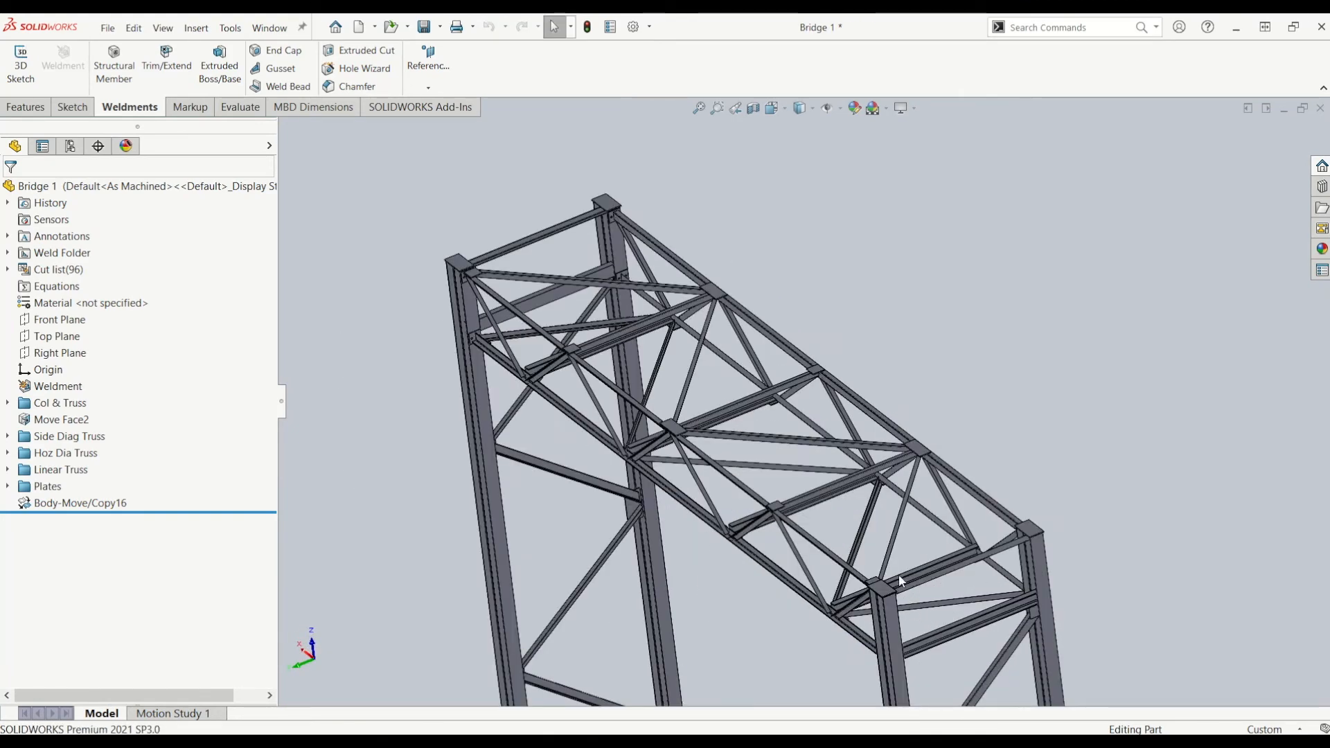
scroll(898, 554, "up", 1)
scroll(879, 426, "down", 4)
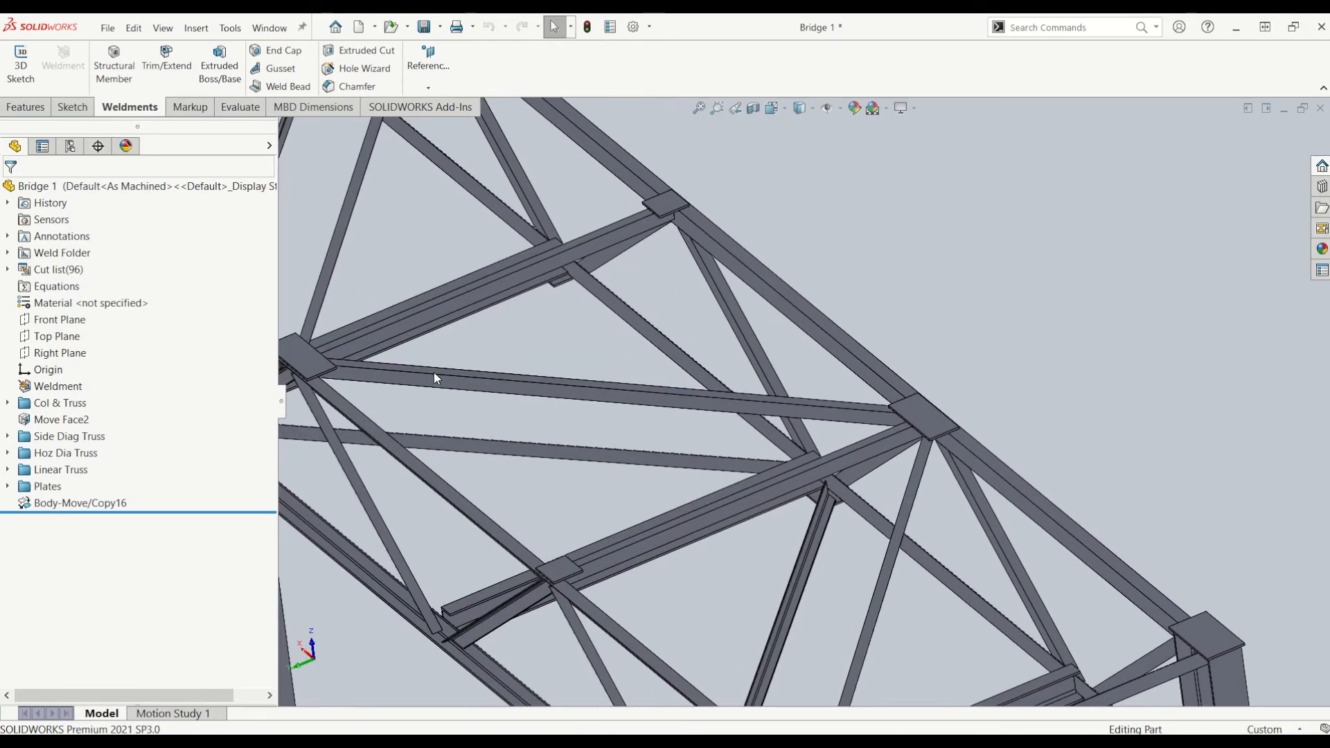
Step: Inspect an upper horizontal diagonal brace and the node plate at its end
left_click(434, 378)
mouse_move(433, 383)
middle_mouse_down()
mouse_move(418, 421)
mouse_move(321, 348)
middle_mouse_up()
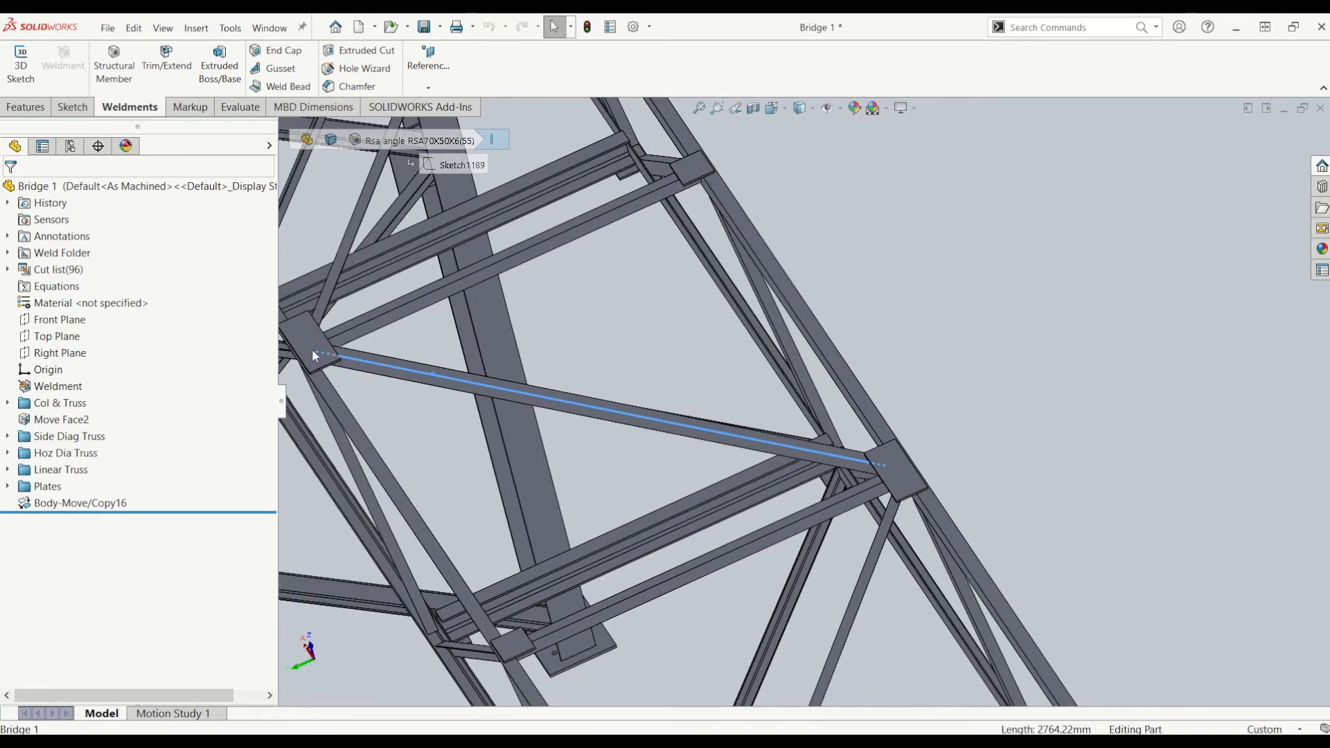
left_click(312, 350)
left_click(291, 349)
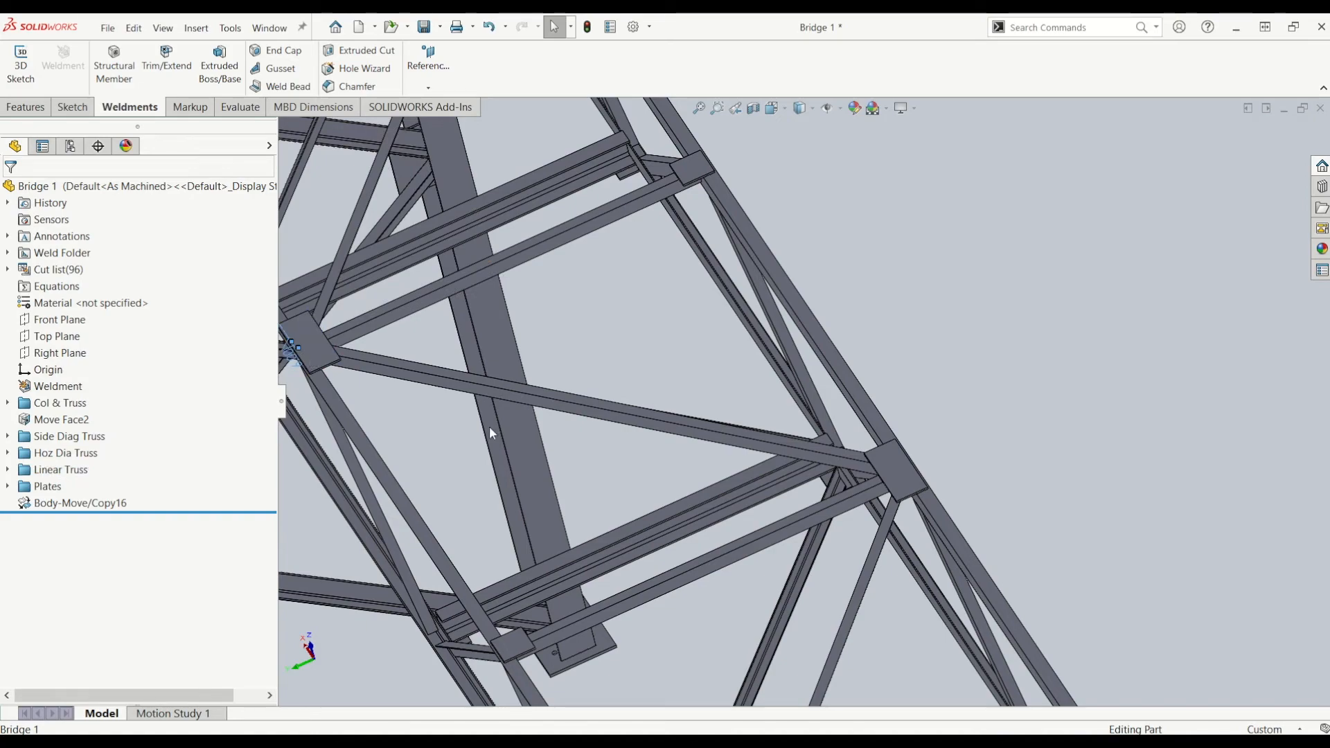
left_click(676, 424)
middle_click_drag(668, 435, 788, 517)
left_click(788, 518)
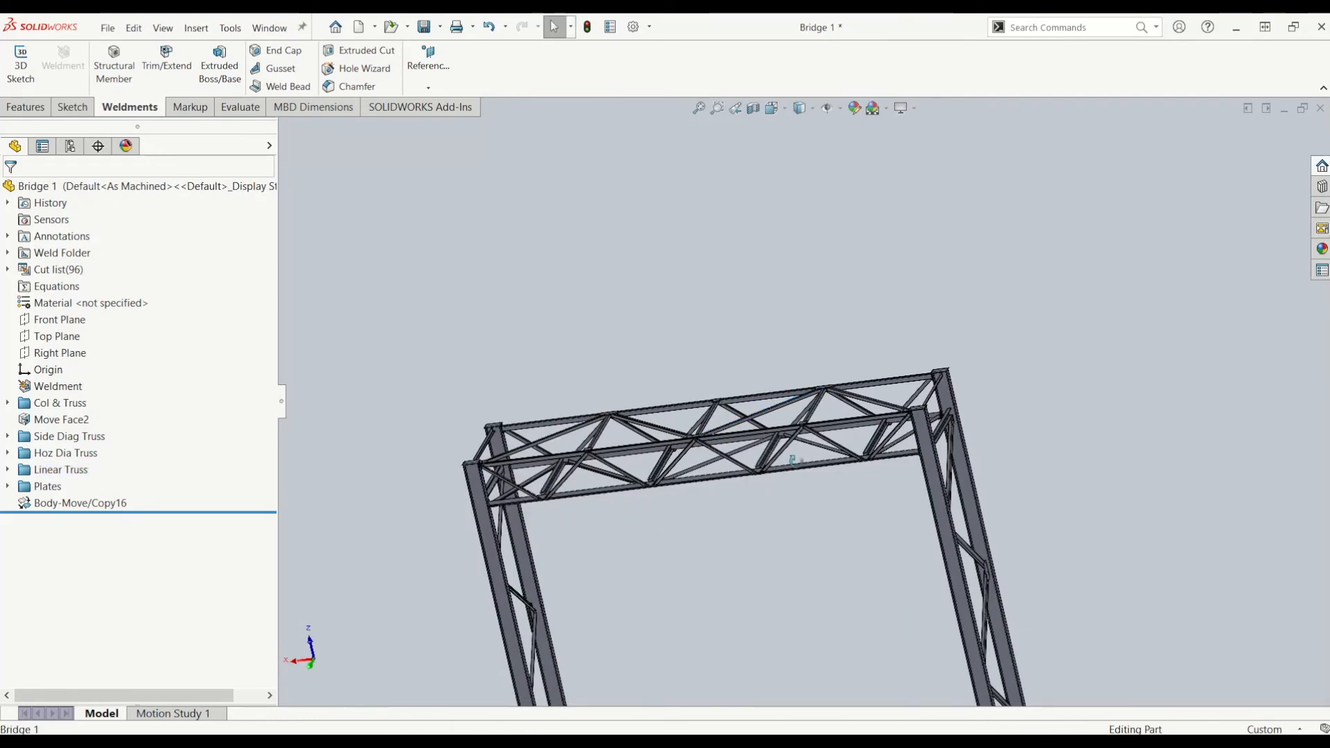
Step: Examine the finished bracing layout along the full span and review the entire Bridge 1 frame
scroll(816, 446, "down", 10)
scroll(829, 413, "up", 6)
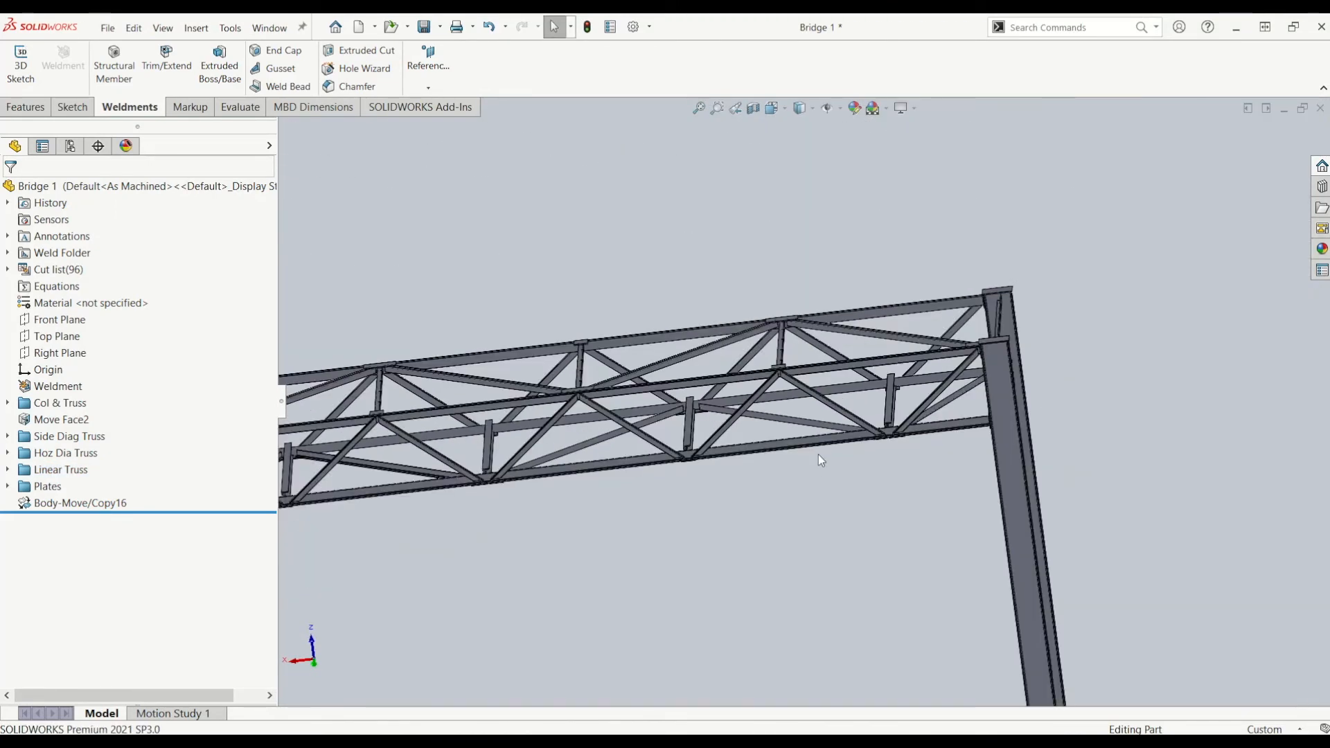
middle_click_drag(632, 378, 666, 522)
scroll(665, 522, "up", 4)
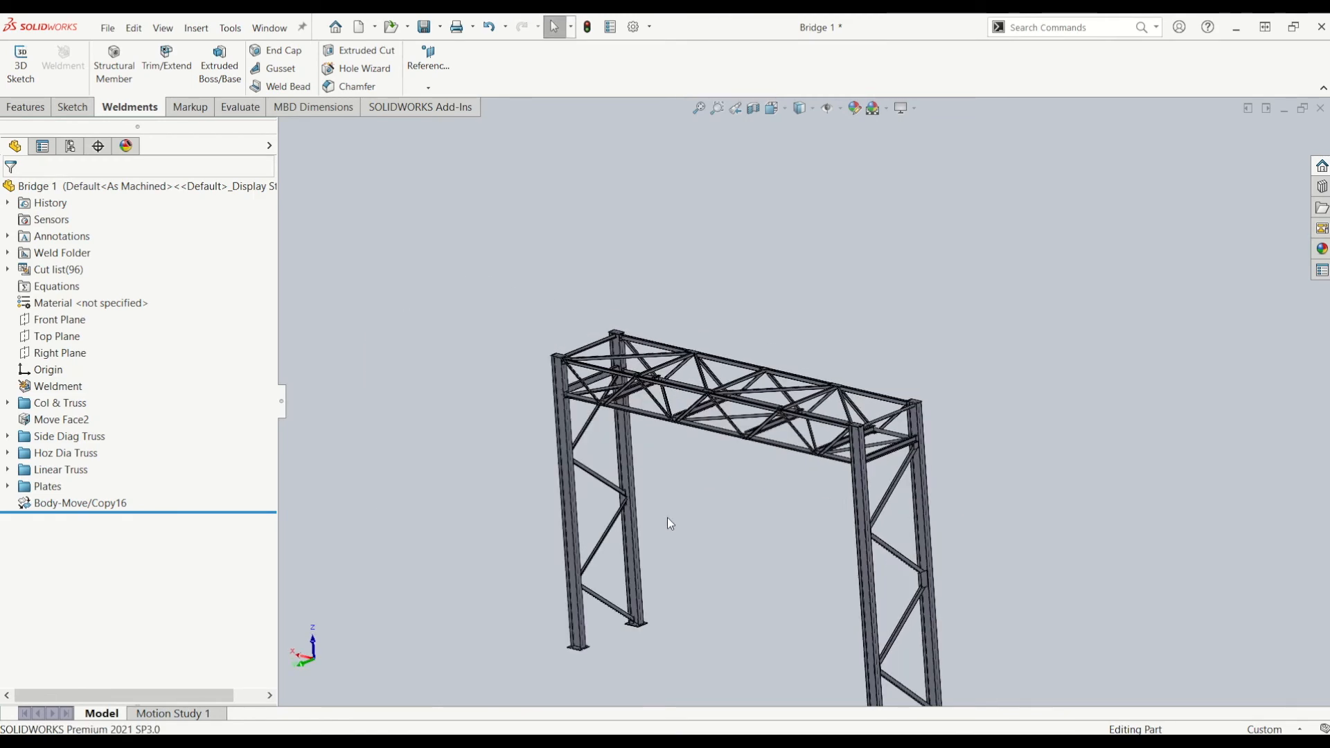
scroll(658, 450, "down", 4)
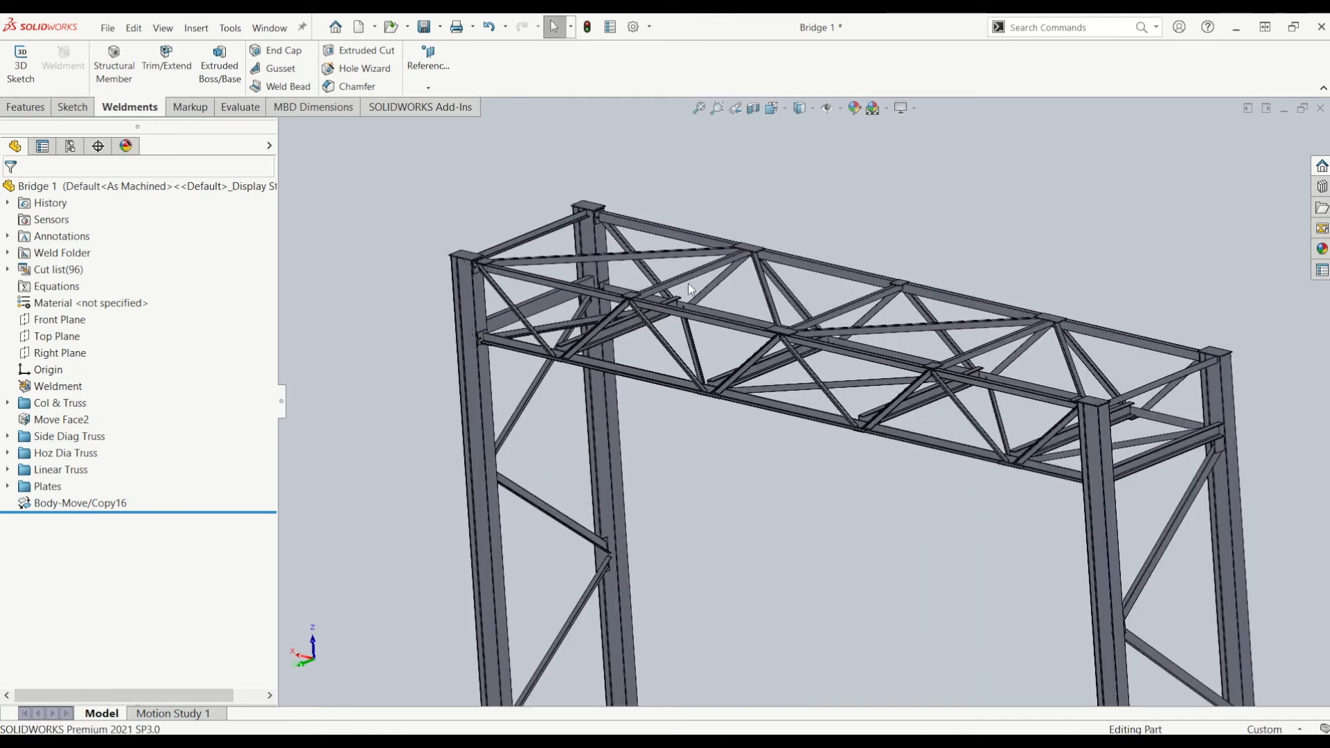
middle_click_drag(812, 407, 830, 298)
scroll(794, 407, "up", 3)
scroll(808, 305, "down", 2)
middle_click_drag(841, 428, 832, 445)
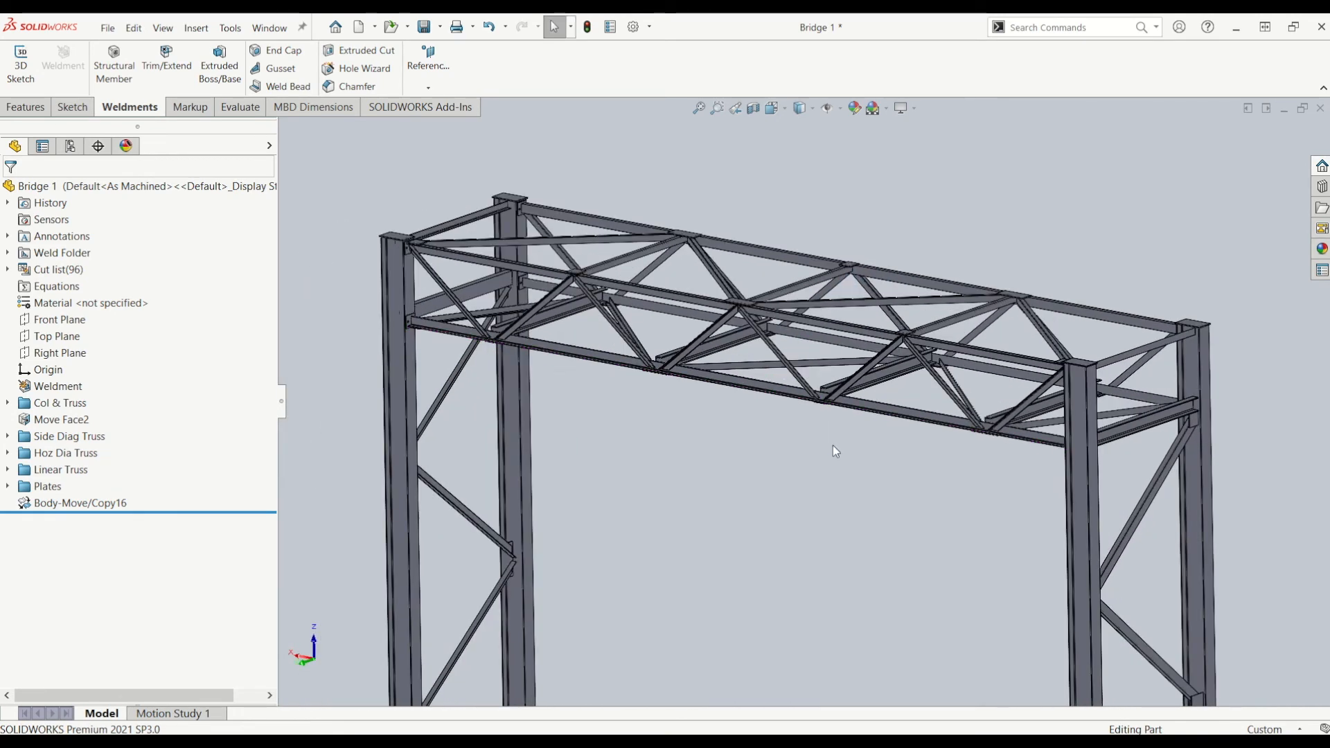
scroll(833, 446, "up", 3)
key("f")
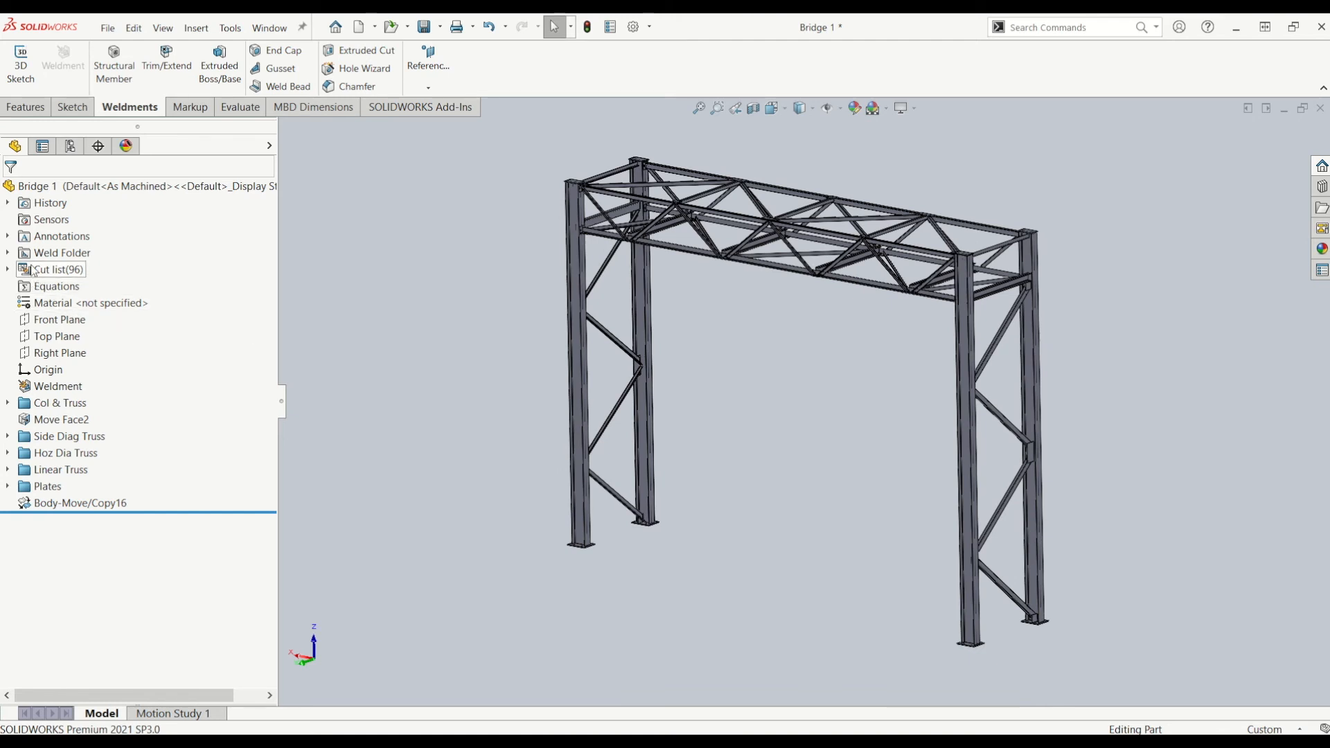
Step: Edit 3DSketch1 in the Col & Truss folder and set the frame's width between the trusses to 2000 mm
left_click(21, 404)
left_click(7, 405)
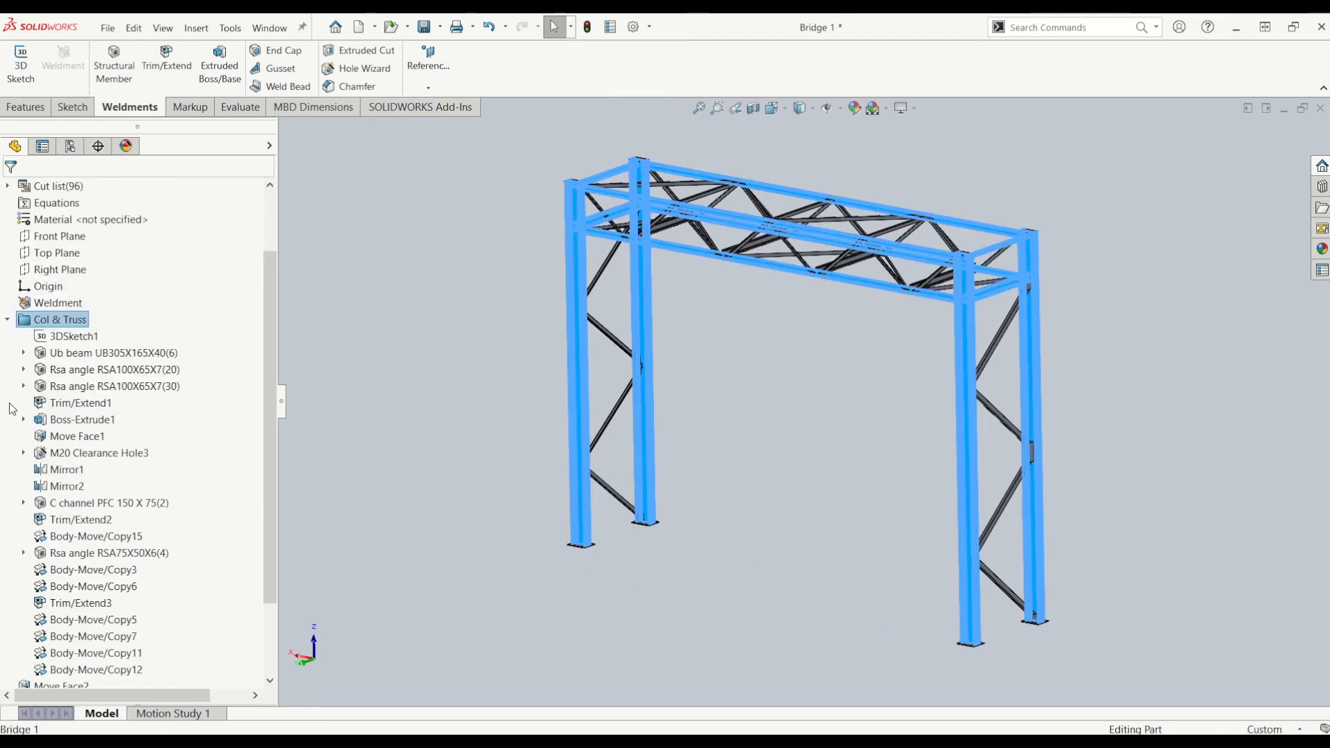
right_click(43, 339)
left_click(61, 305)
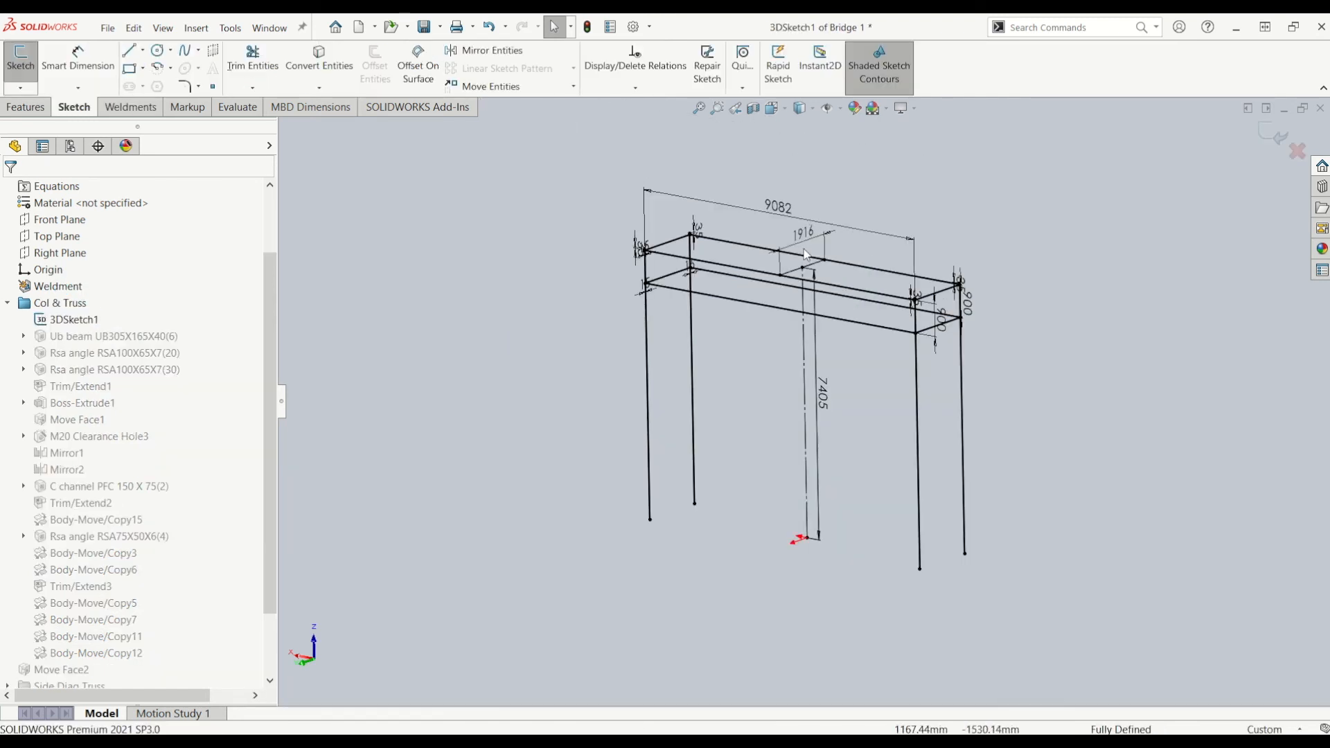
double_click(805, 233)
type("2000")
key("Return")
key("Escape")
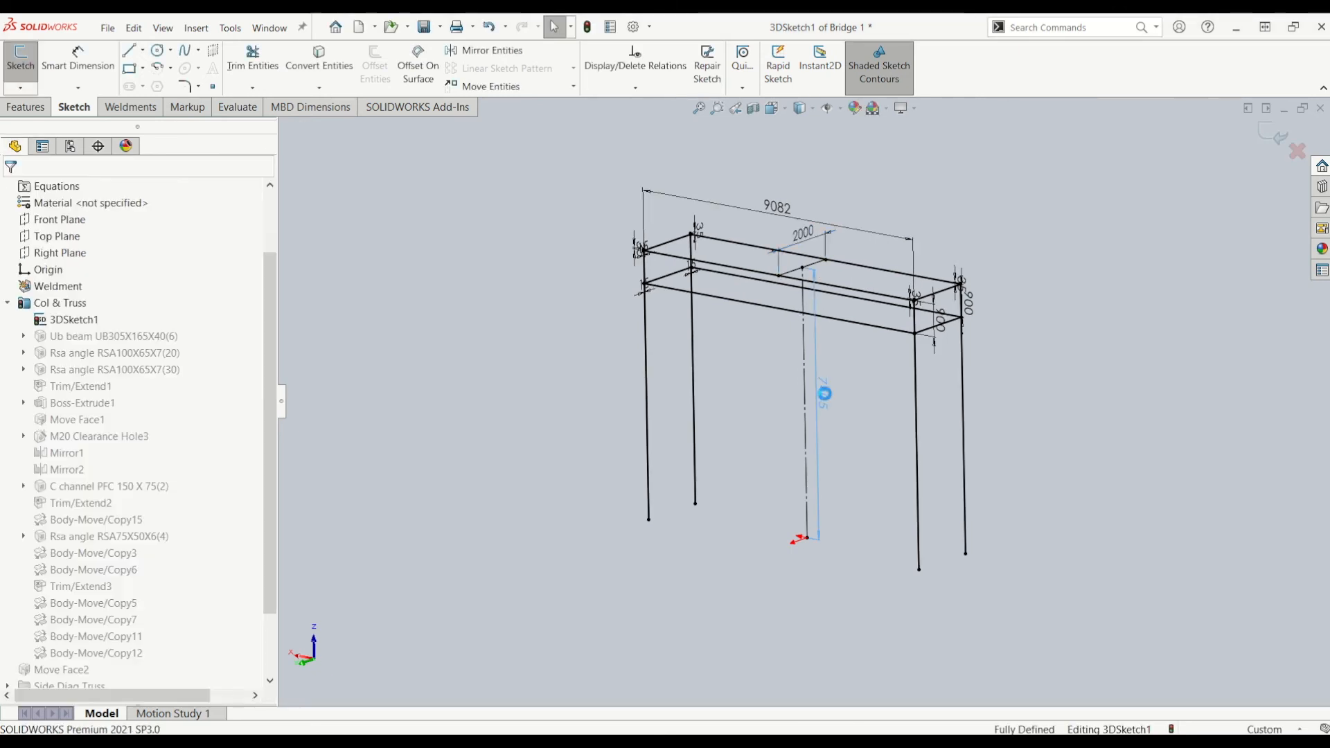
Step: Set the vertical centreline's height dimension in the frame's 3D sketch to 7000 mm and rebuild the weldment
double_click(823, 393)
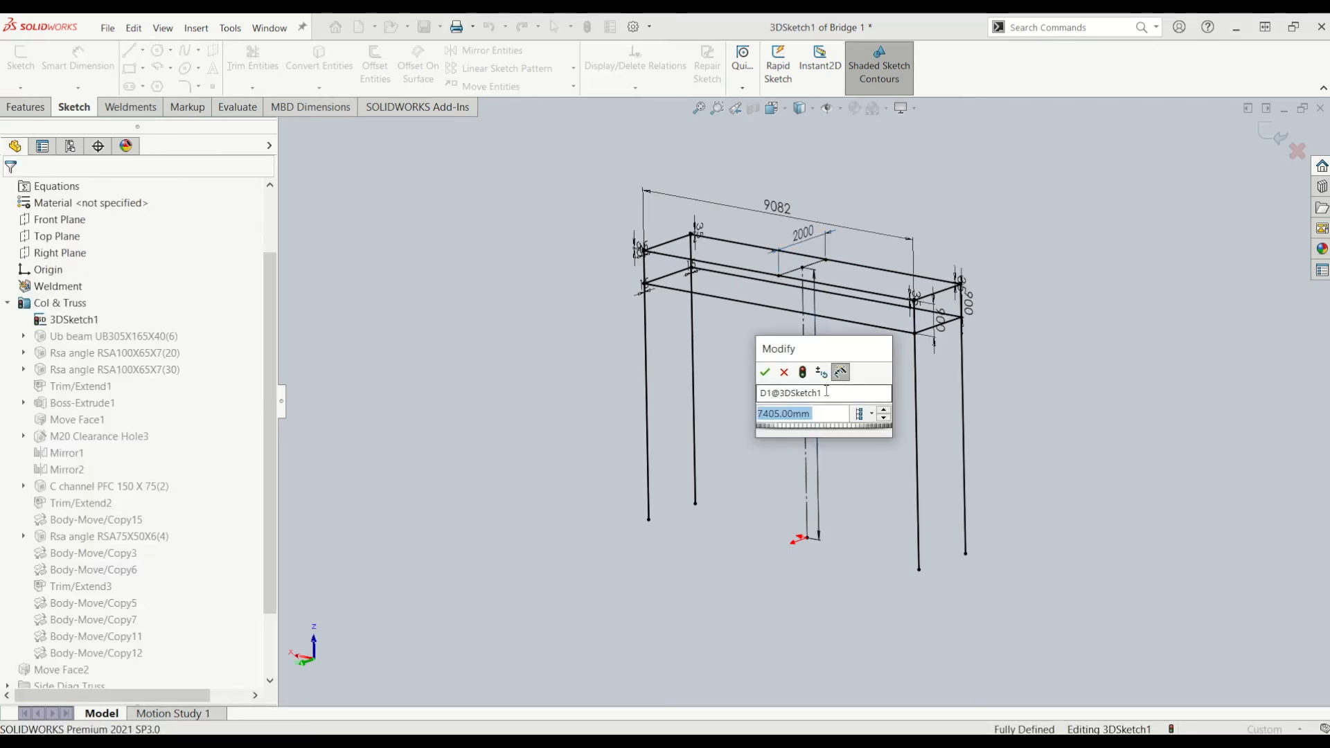
type("7000")
key("Return")
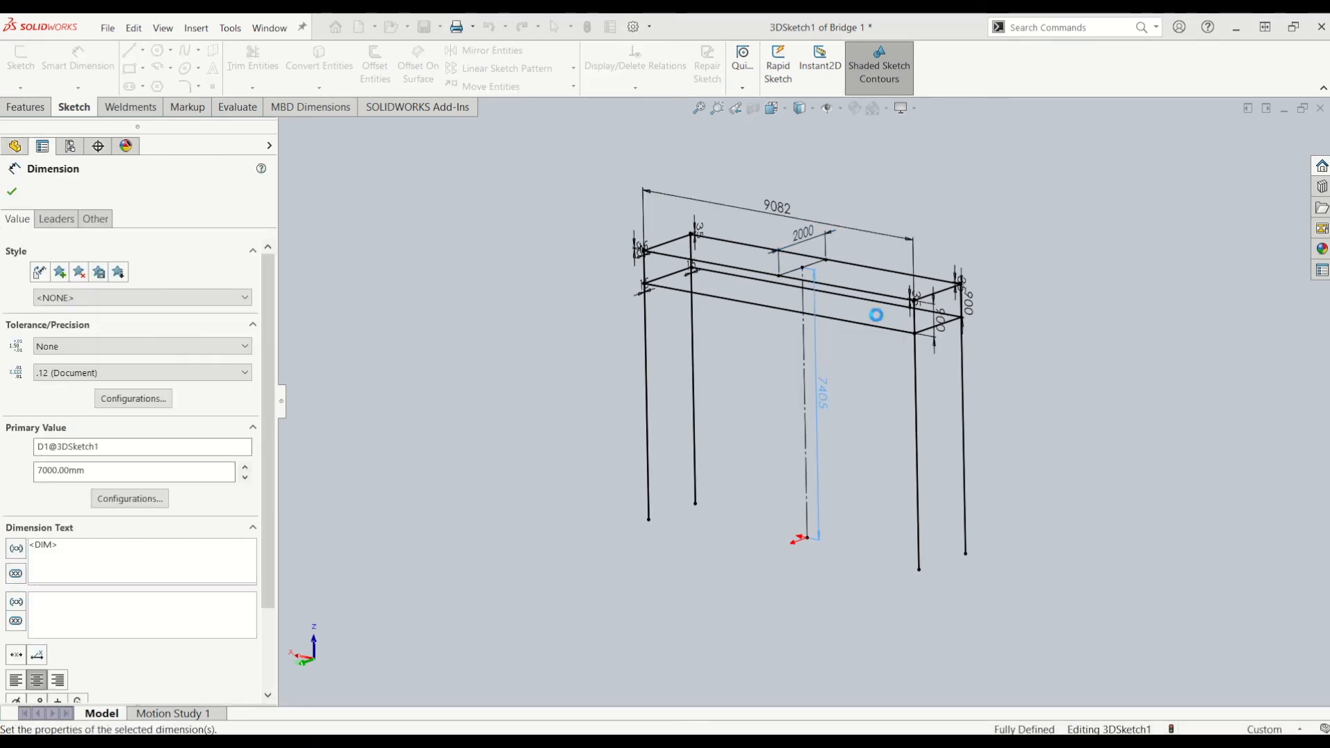
left_click(20, 191)
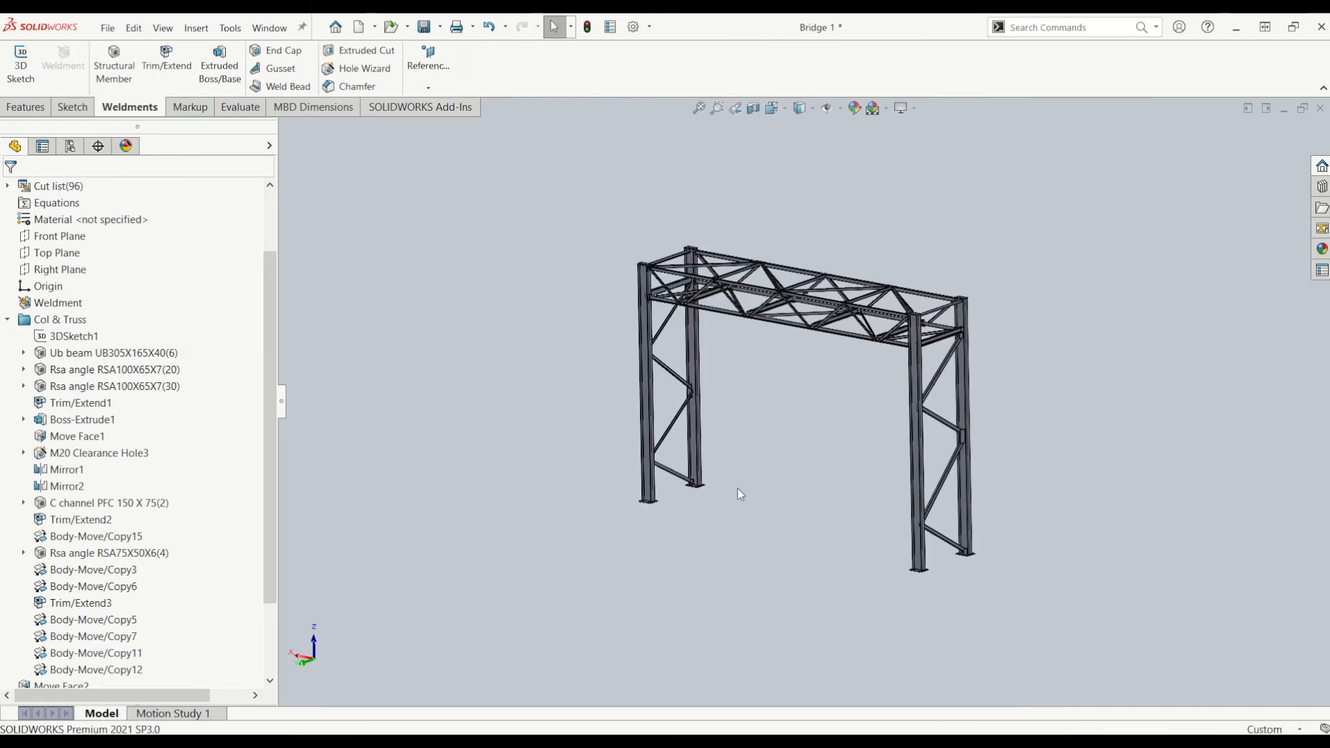
Step: Examine the resized Bridge 1 frame from several angles, checking the columns, side diagonals and truss bracing
scroll(741, 299, "down", 4)
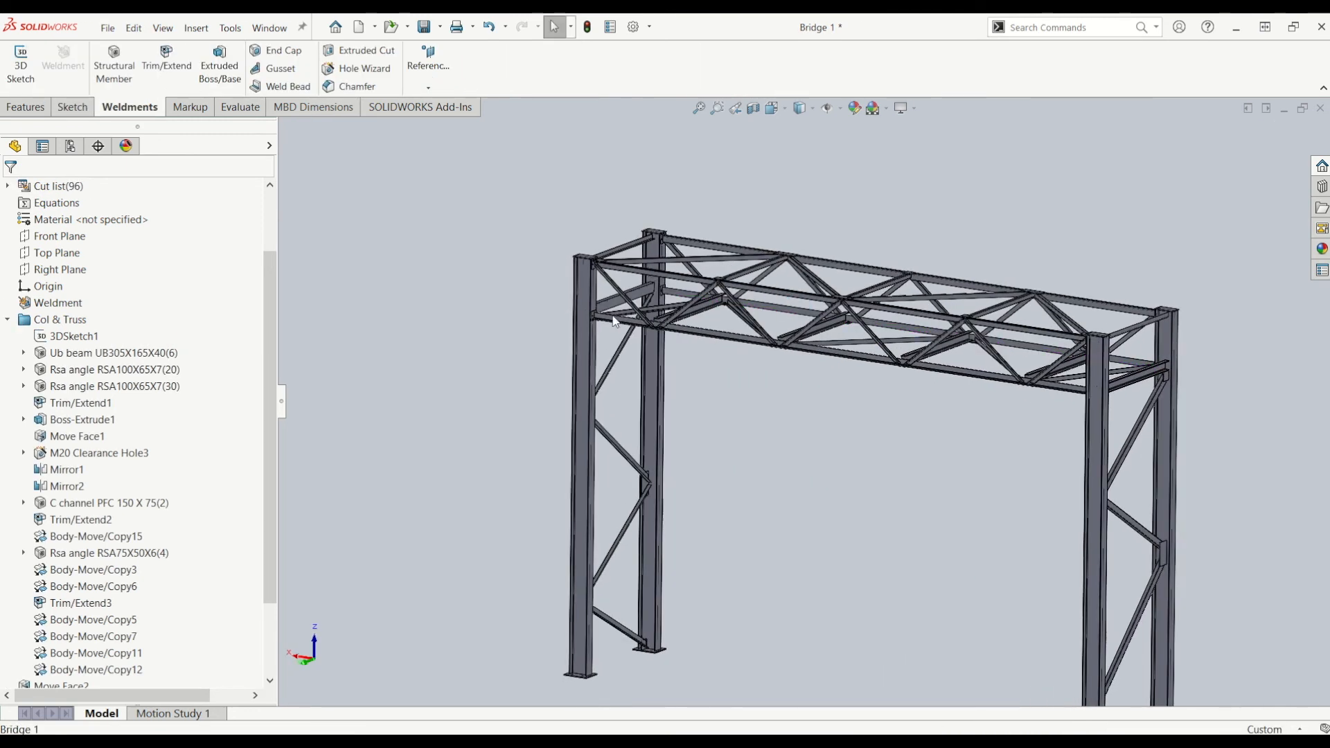
scroll(781, 332, "down", 2)
scroll(797, 360, "up", 4)
middle_click_drag(1061, 425, 967, 496)
scroll(966, 502, "down", 3)
middle_click_drag(805, 420, 1008, 374)
middle_click_drag(671, 467, 483, 450)
scroll(483, 451, "up", 3)
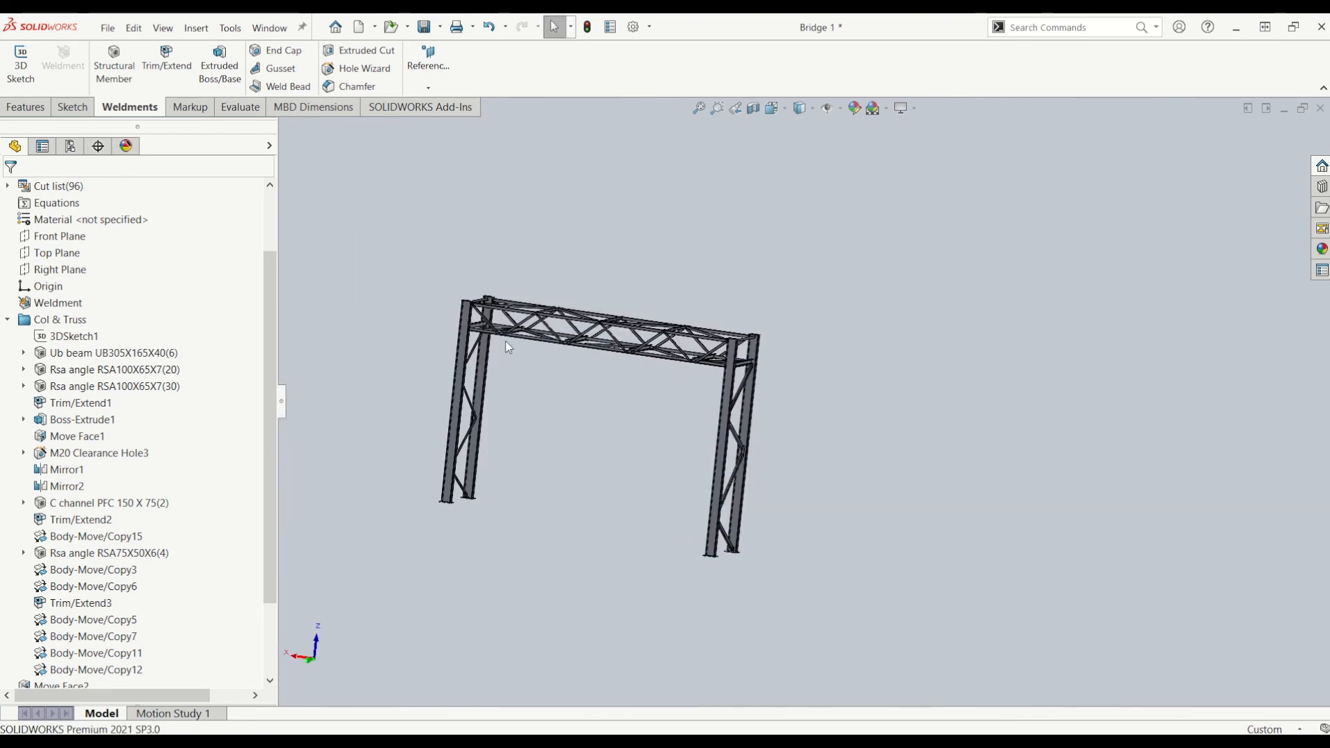
scroll(483, 340, "down", 2)
middle_click_drag(483, 340, 599, 442)
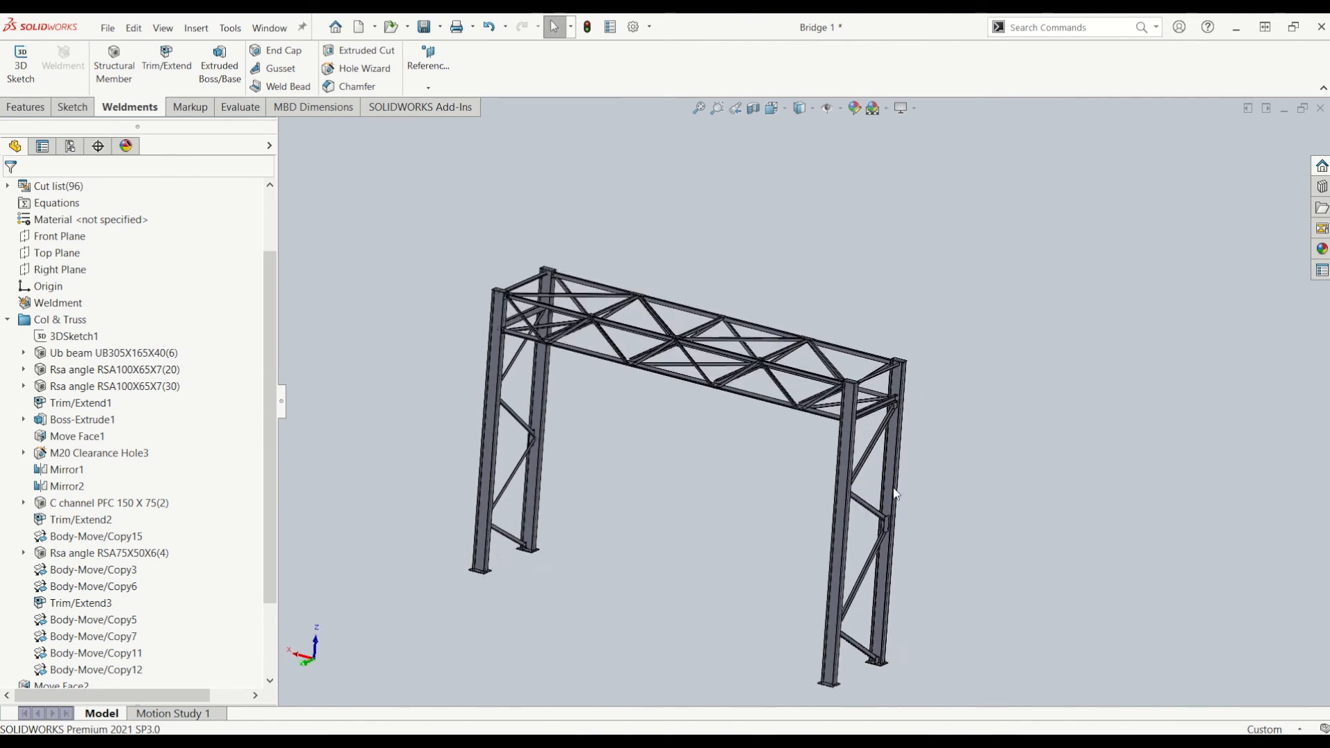
scroll(680, 442, "up", 3)
scroll(721, 424, "down", 3)
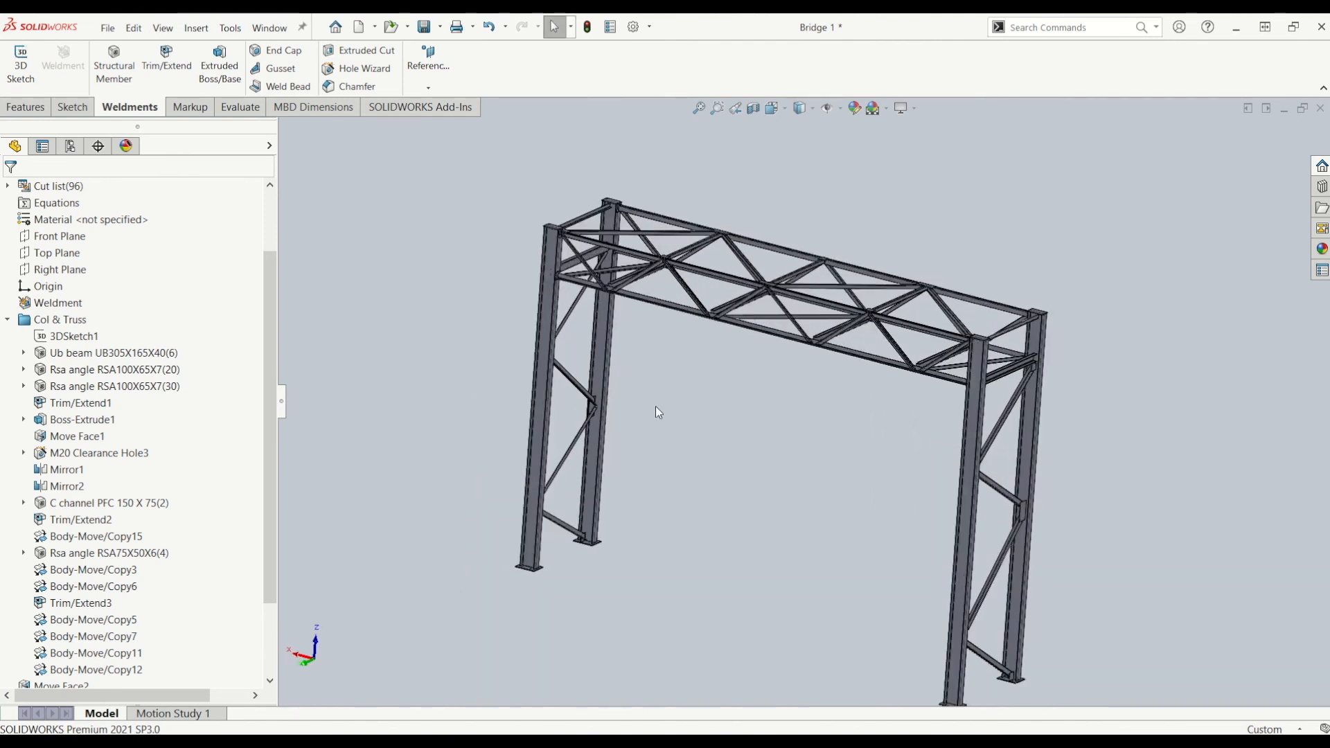
middle_click_drag(647, 444, 676, 413)
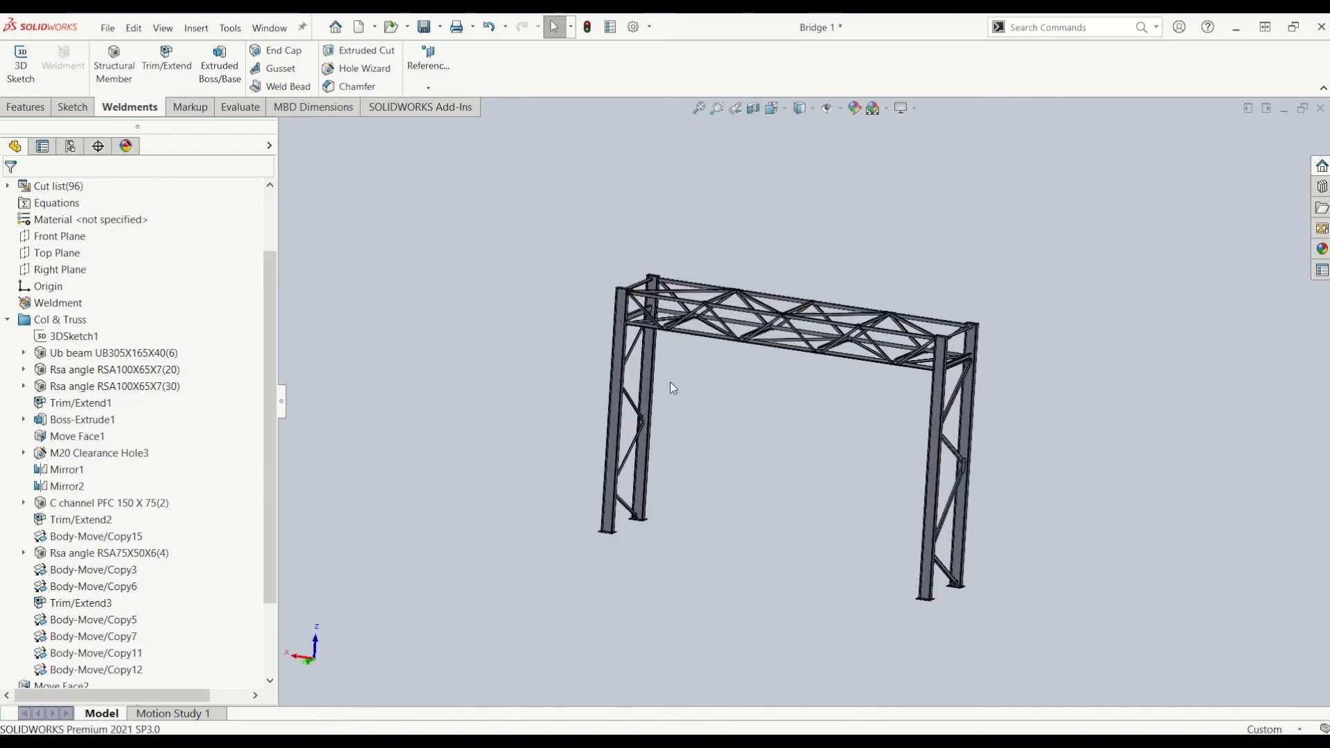
scroll(698, 367, "down", 3)
scroll(825, 404, "up", 4)
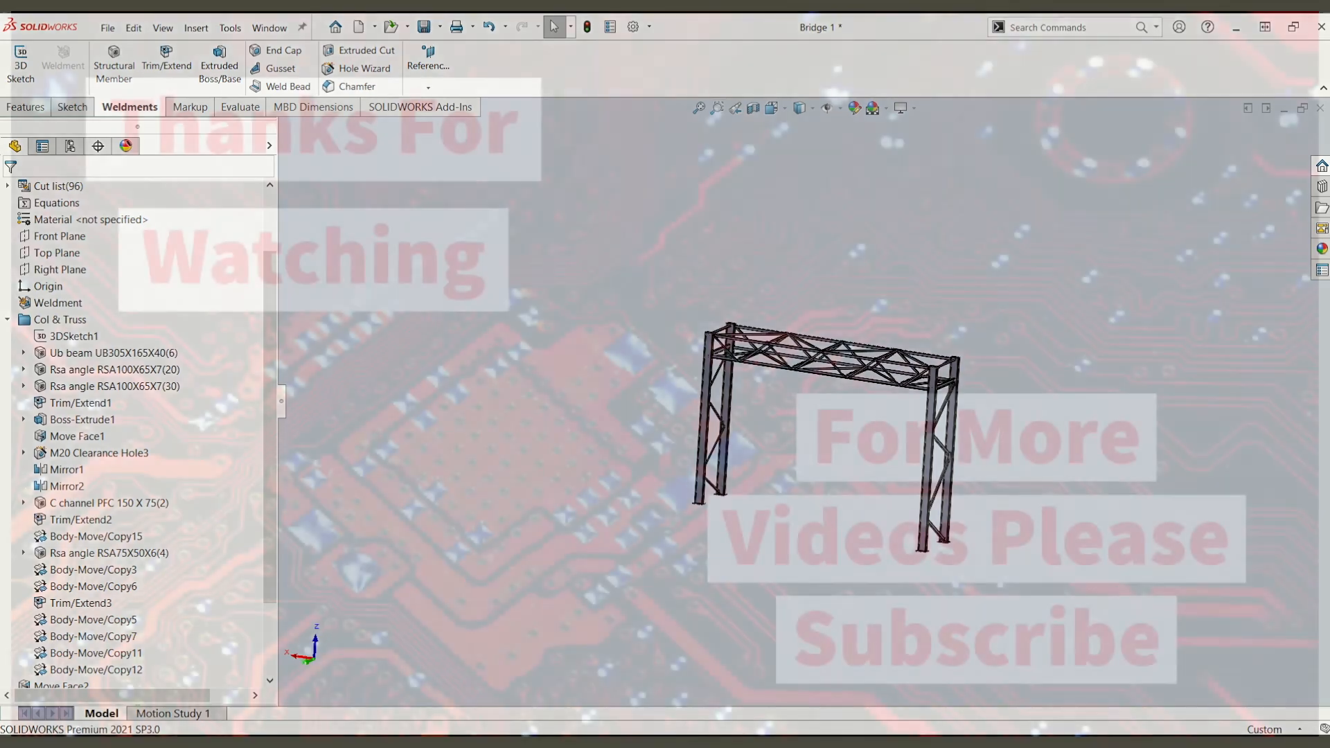